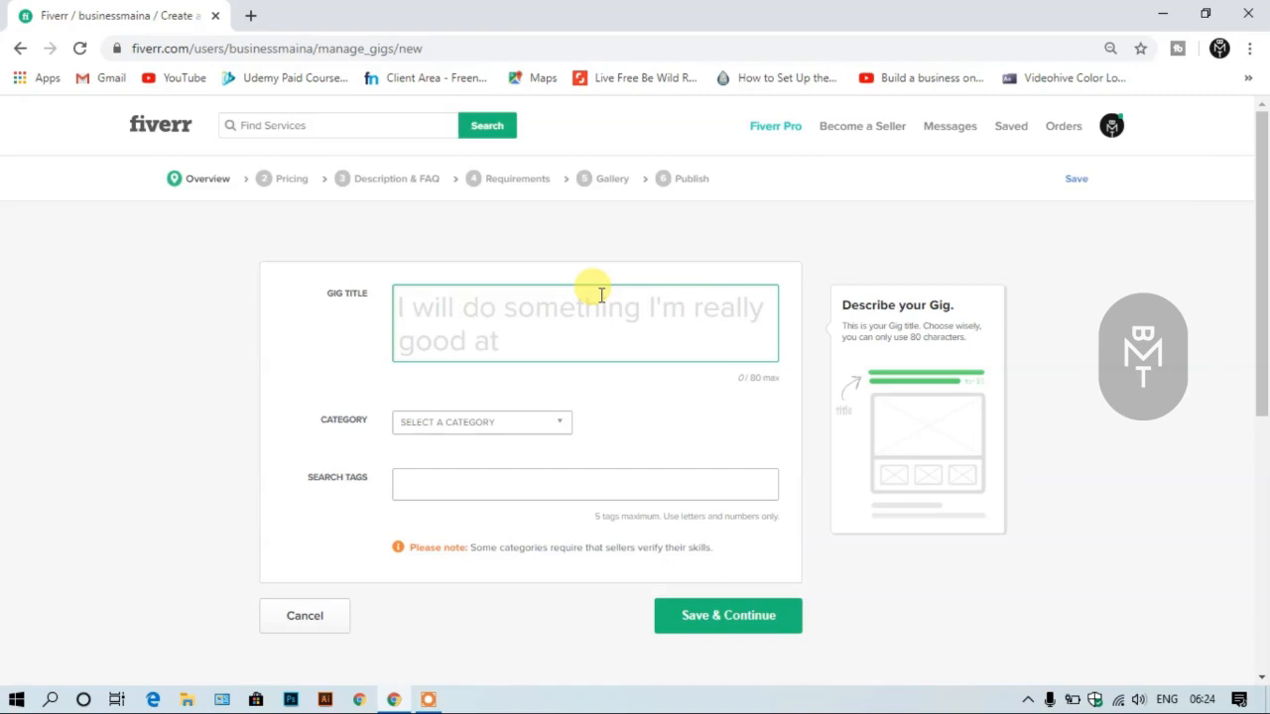
# - Enter "Create Attractive 3D Logos" as the gig title
pyautogui.write('create')
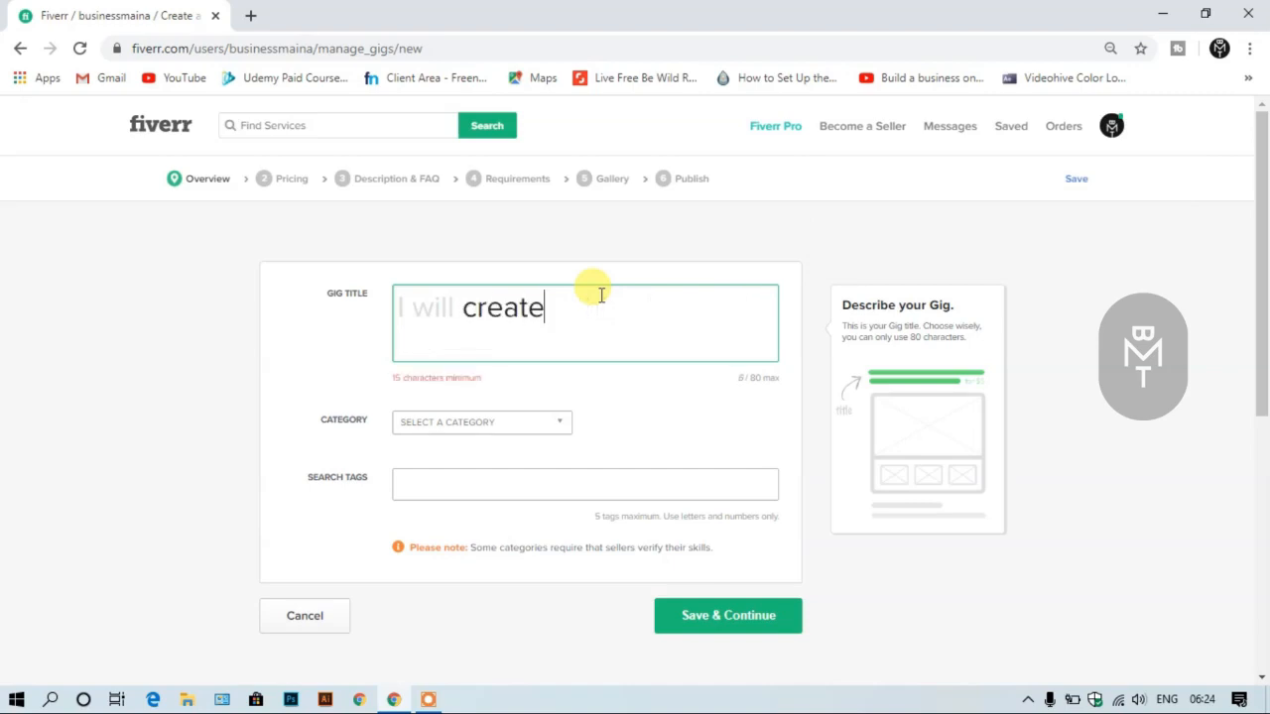
pyautogui.press('Home')
pyautogui.press('Delete')
pyautogui.write('Create Attractive ')
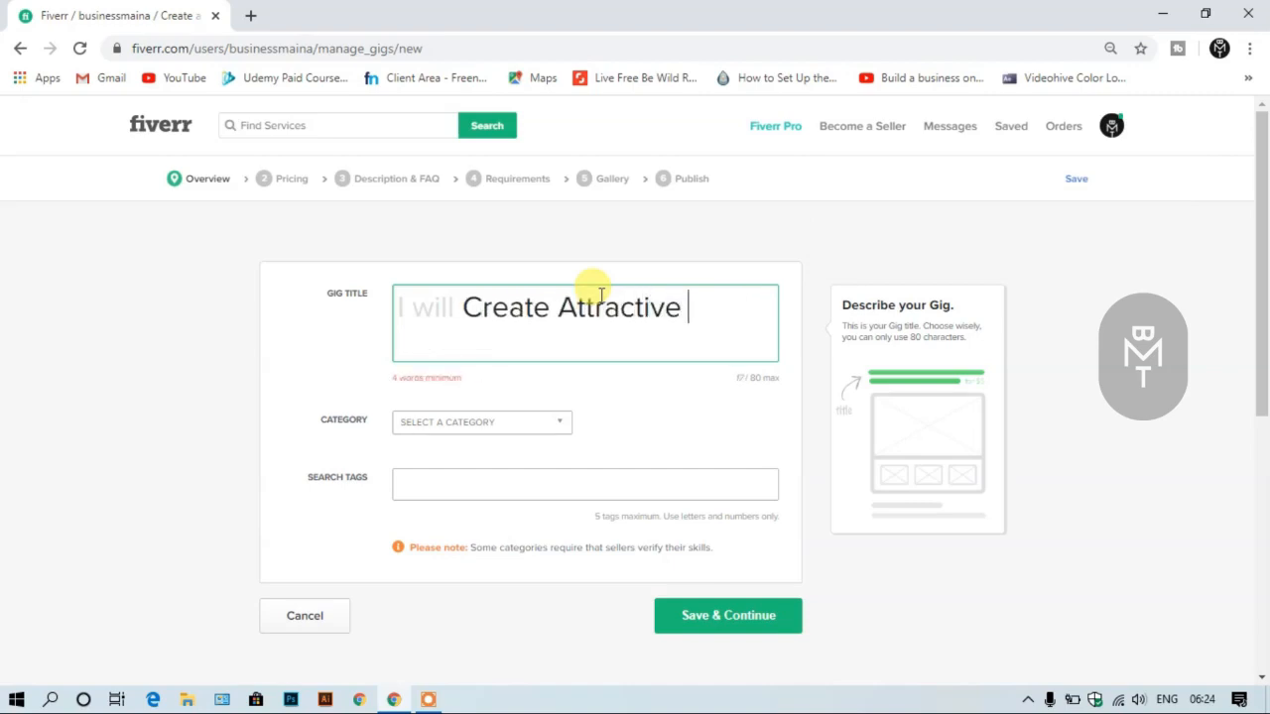
pyautogui.write('3D Logos')
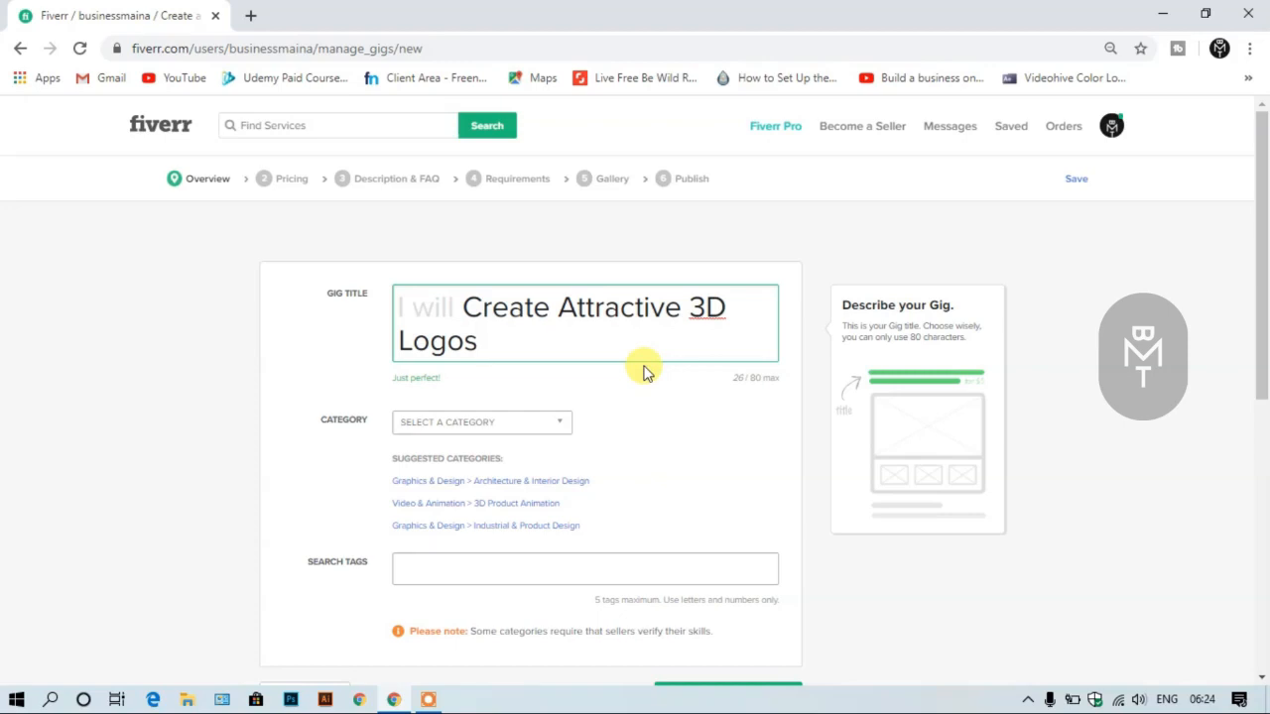
# - Set the gig's category to Graphics & Design
pyautogui.scroll(-1, 643, 371)
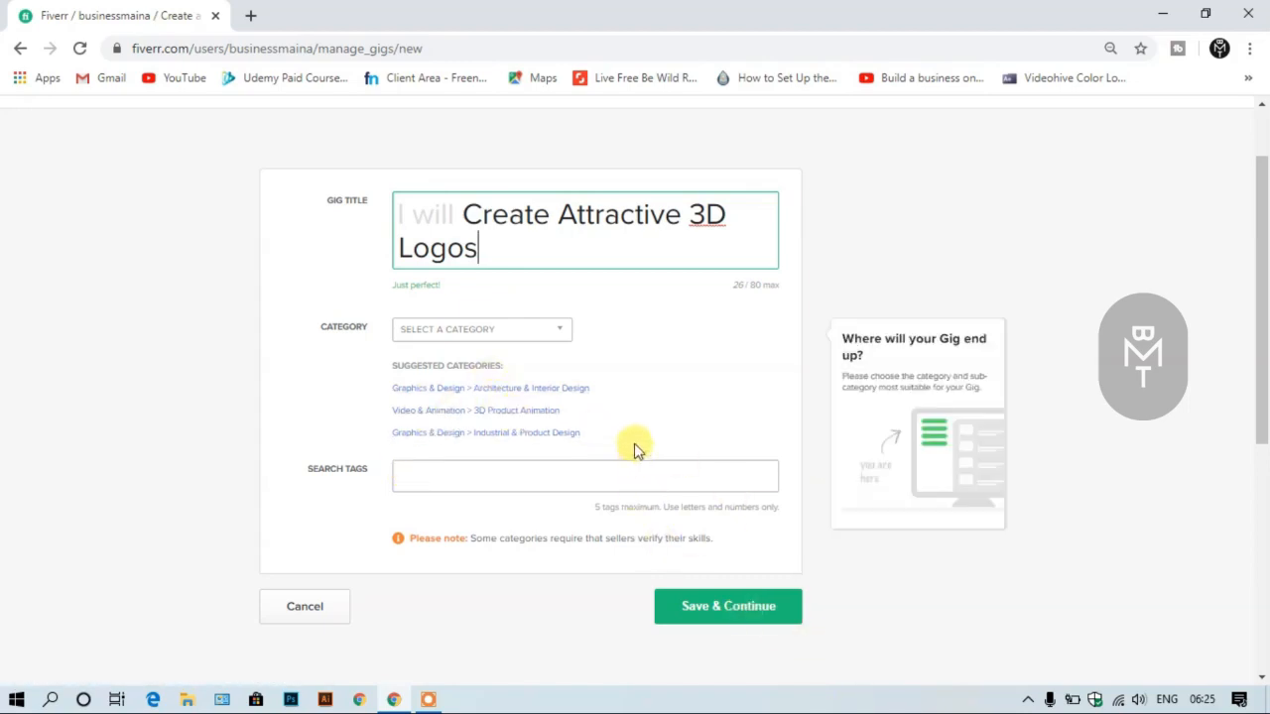
pyautogui.click(428, 329)
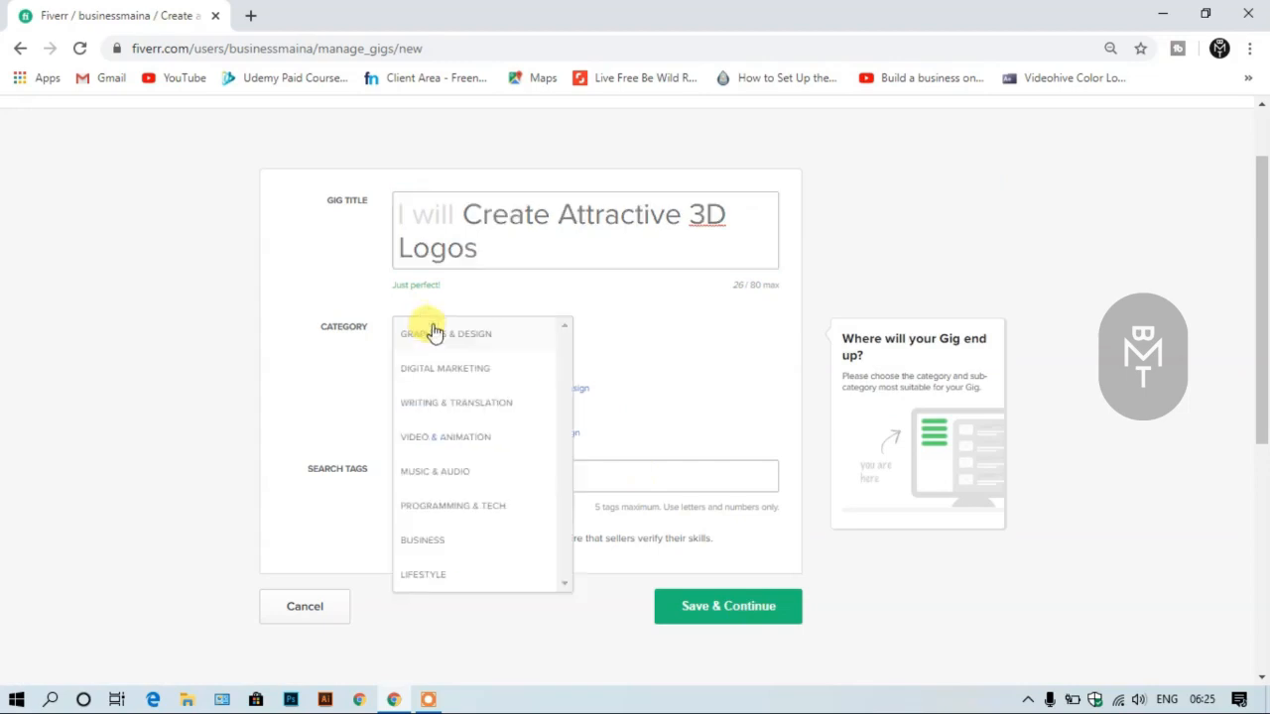
pyautogui.click(490, 334)
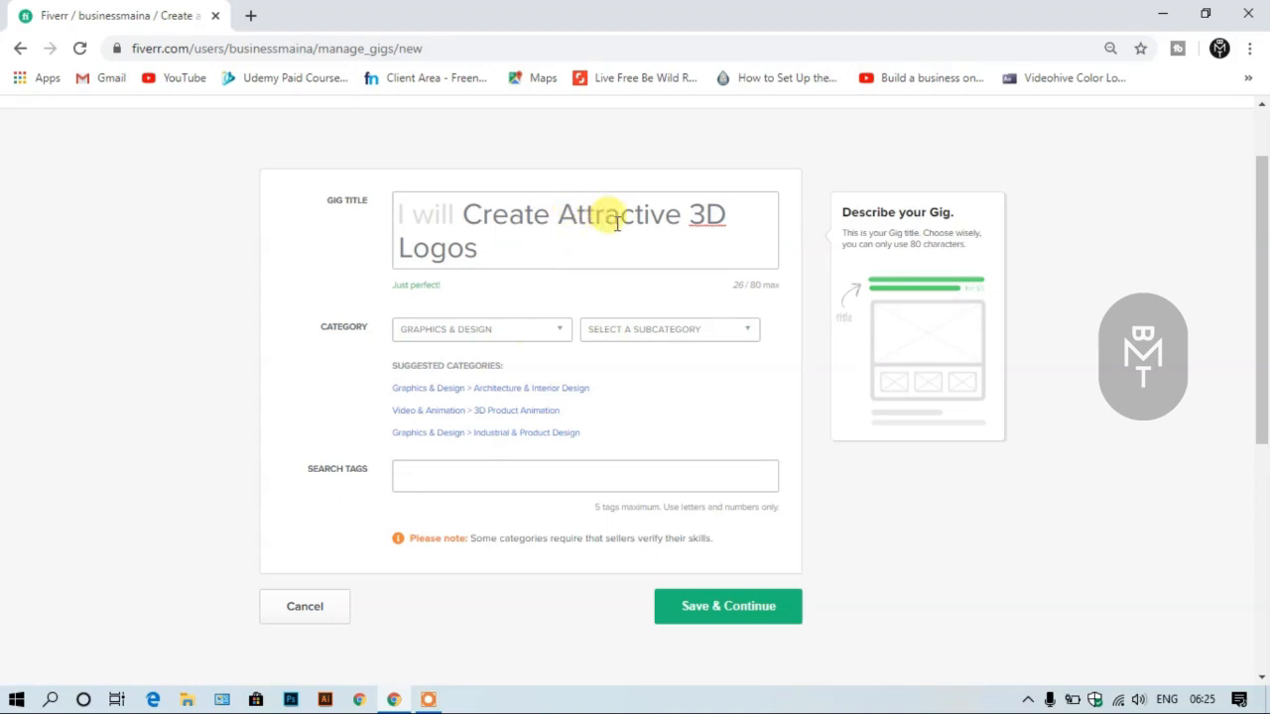
pyautogui.click(523, 332)
pyautogui.scroll(-1, 489, 468)
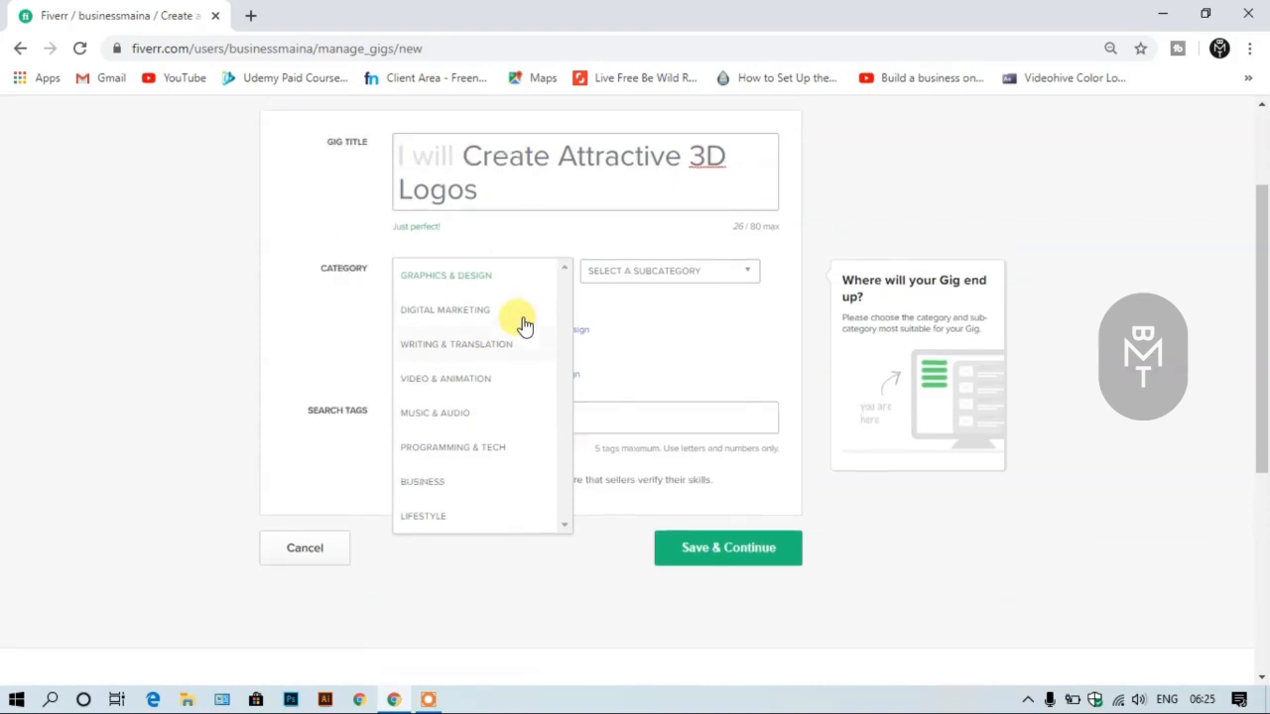
pyautogui.scroll(1, 524, 326)
pyautogui.click(567, 259)
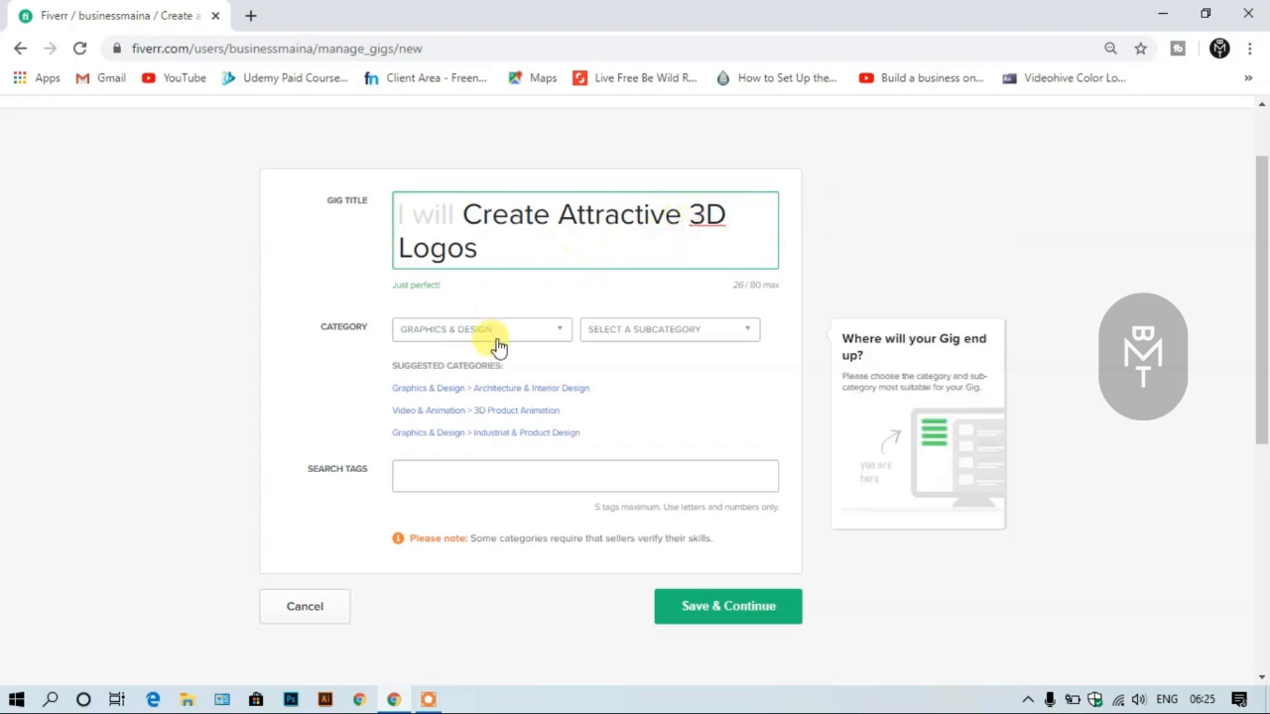
# - Set the gig's subcategory to Logo Design
pyautogui.click(637, 336)
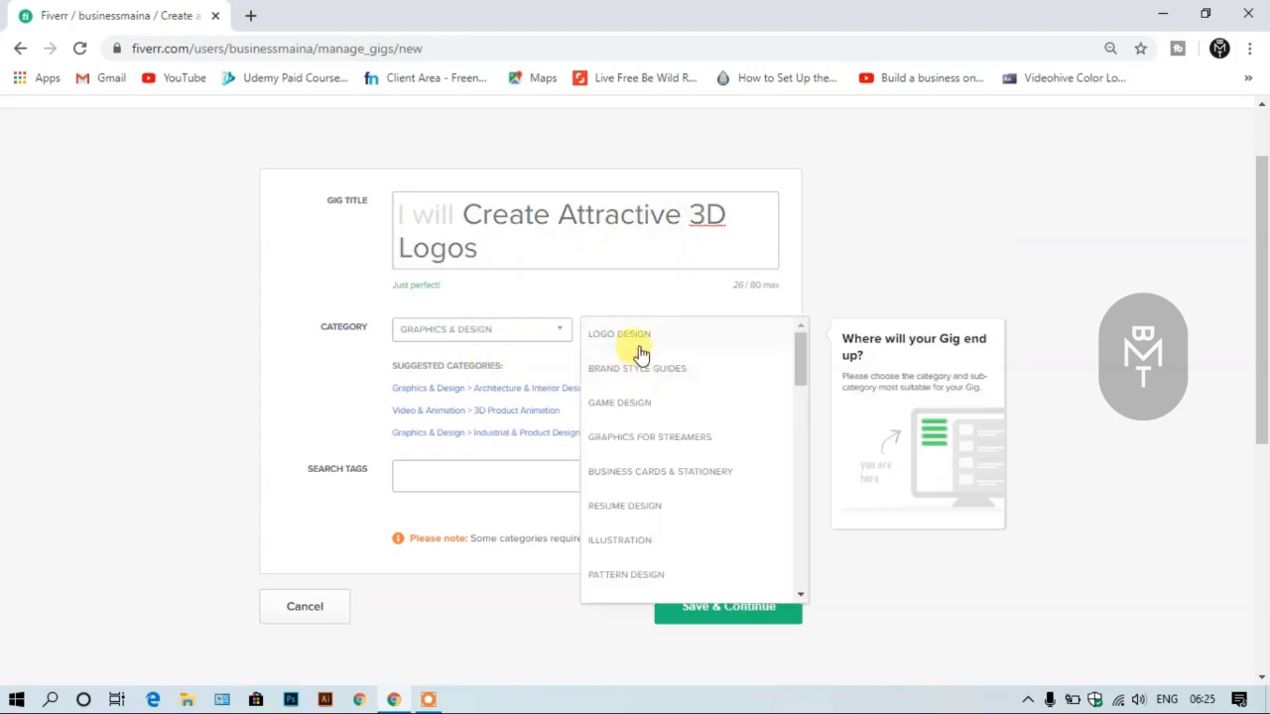
pyautogui.click(639, 347)
# - Mark AI, JPG, PDF, PNG, PSD, EPS and CDR as the file formats provided with the gig
pyautogui.scroll(-2, 595, 372)
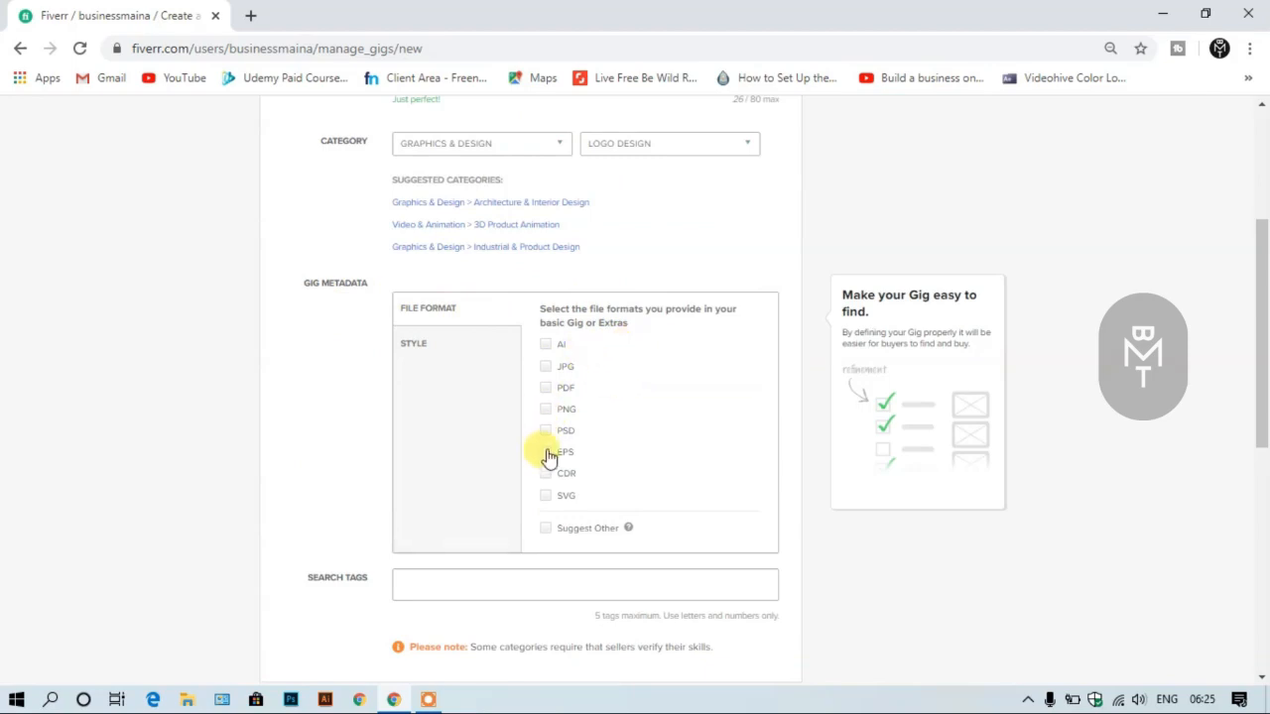
pyautogui.click(545, 367)
pyautogui.click(545, 411)
pyautogui.click(544, 344)
pyautogui.click(543, 477)
pyautogui.click(541, 450)
# - Add the suggested "design logo" as the first search tag of the gig
pyautogui.scroll(-2, 615, 446)
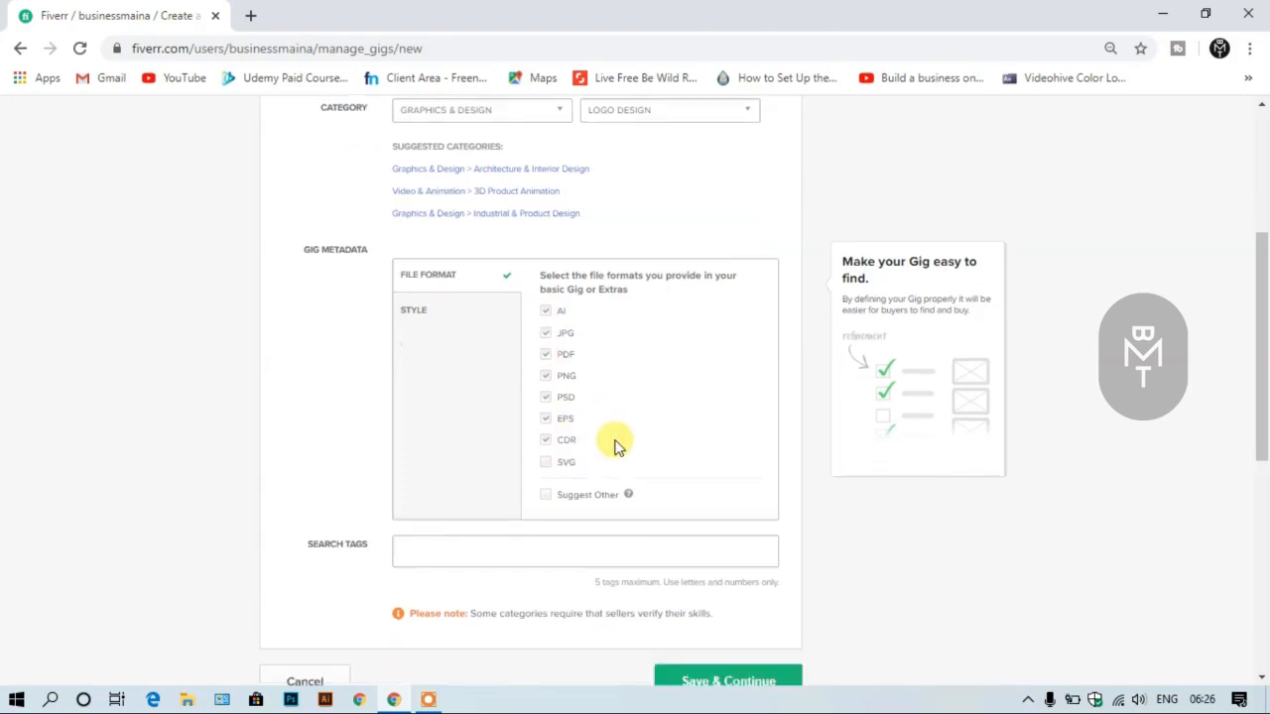
pyautogui.click(585, 402)
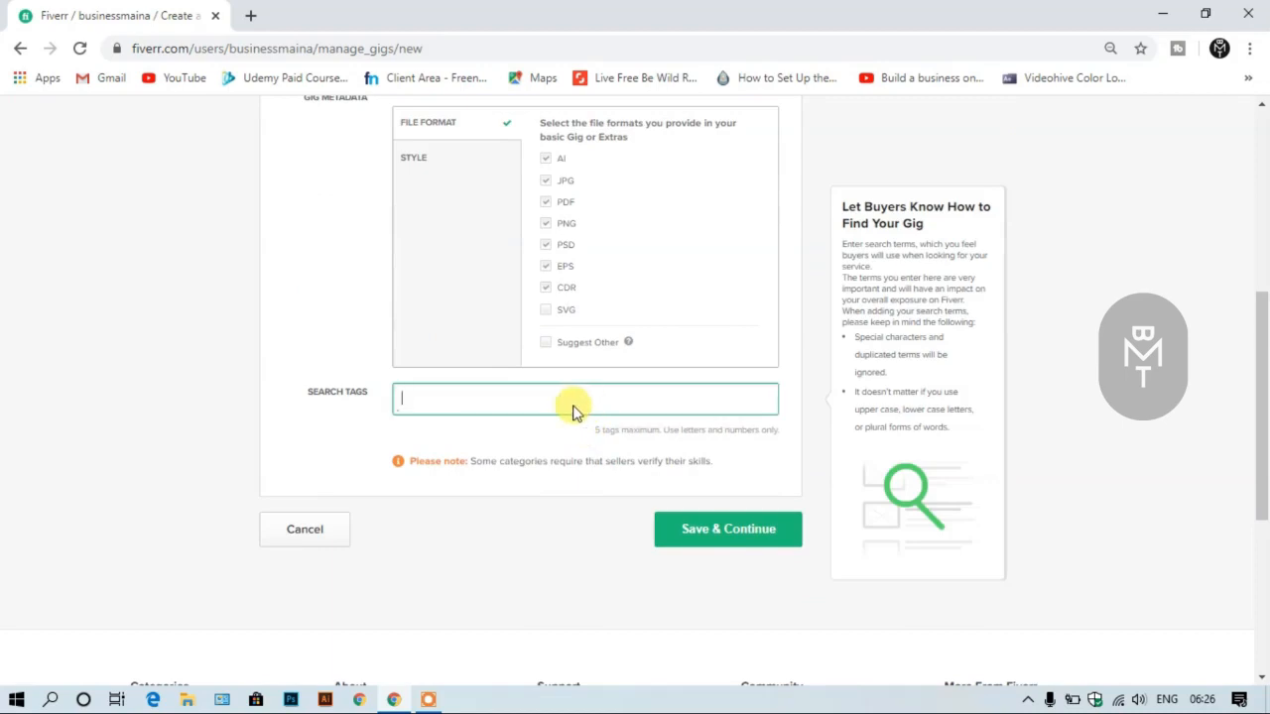
pyautogui.scroll(5, 573, 413)
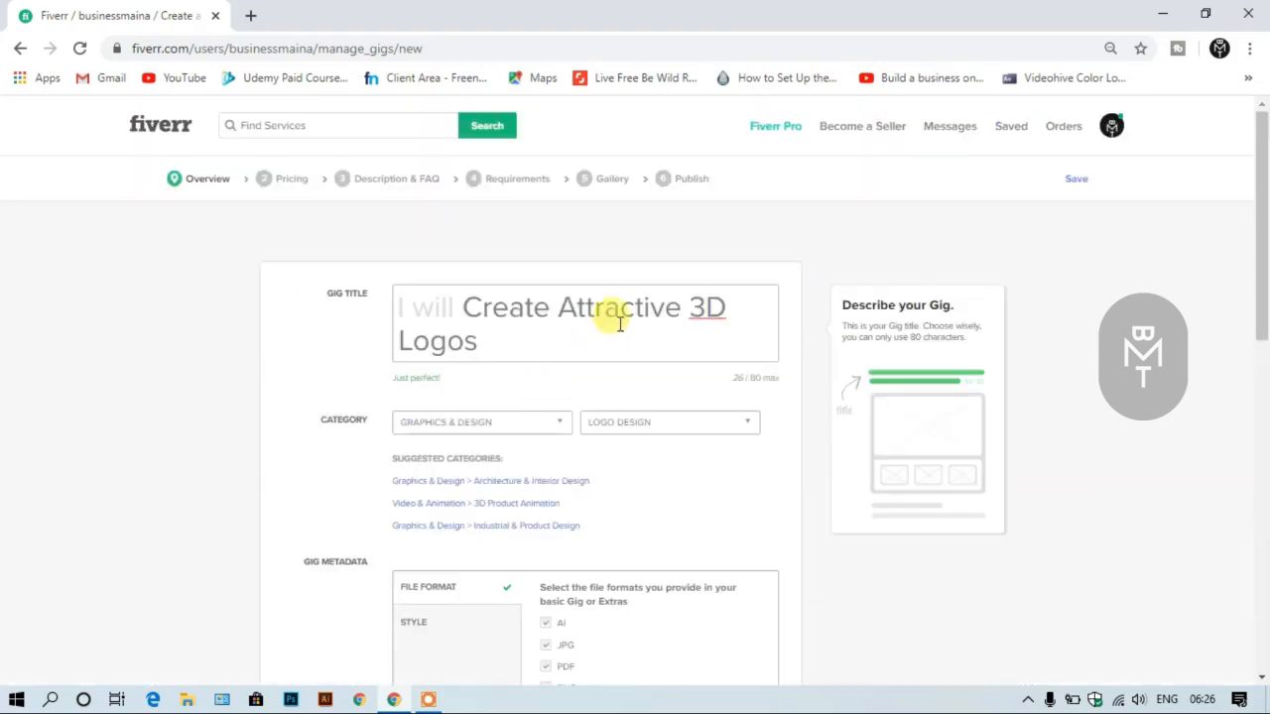
pyautogui.scroll(-5, 488, 349)
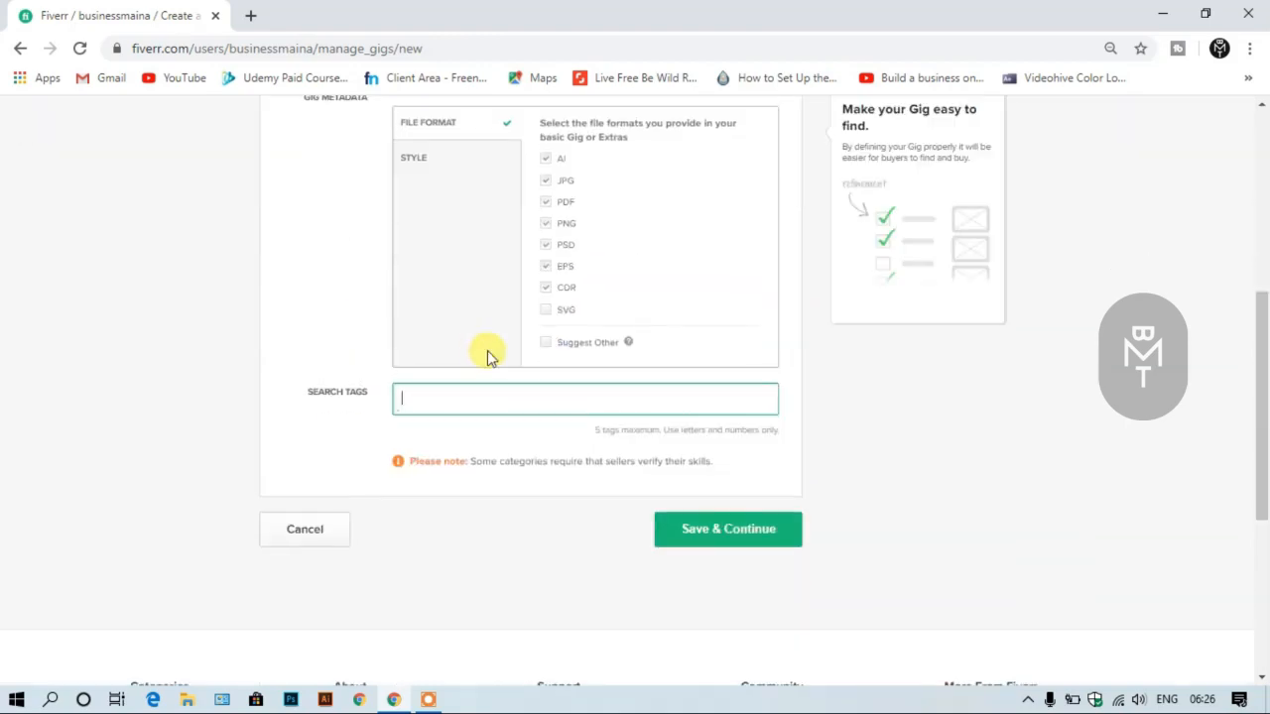
pyautogui.write('logo')
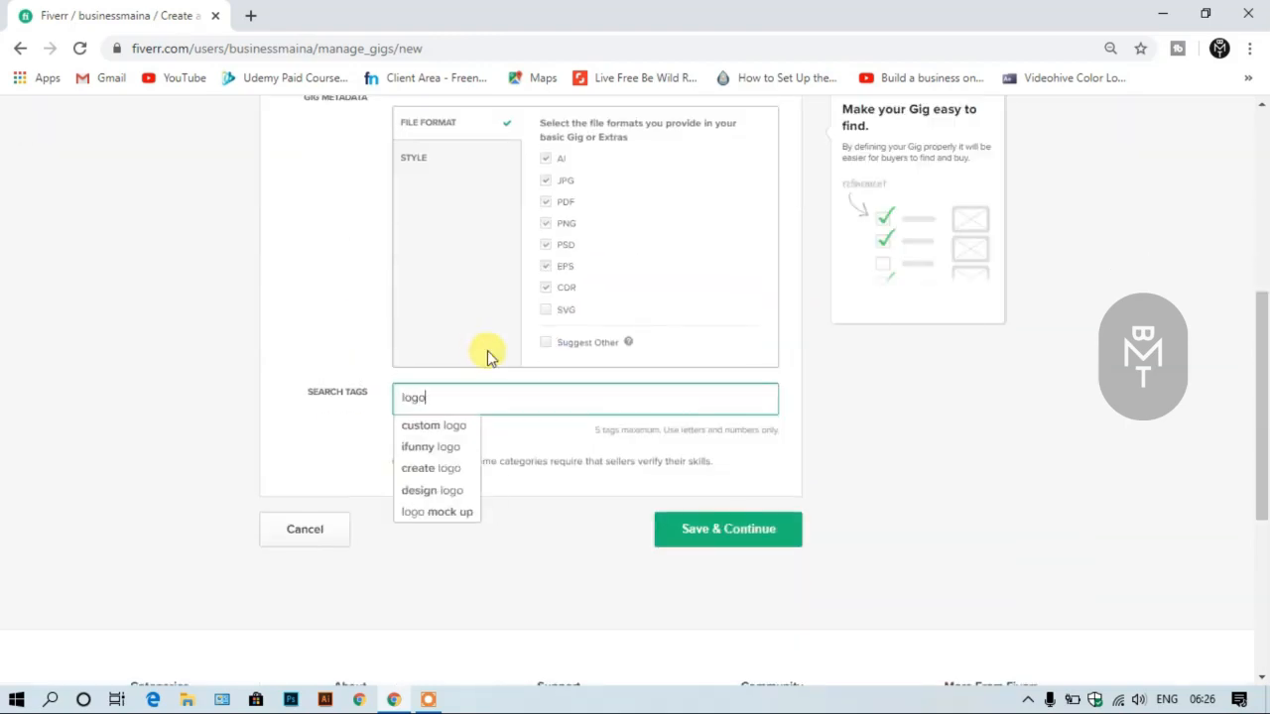
pyautogui.write(' design')
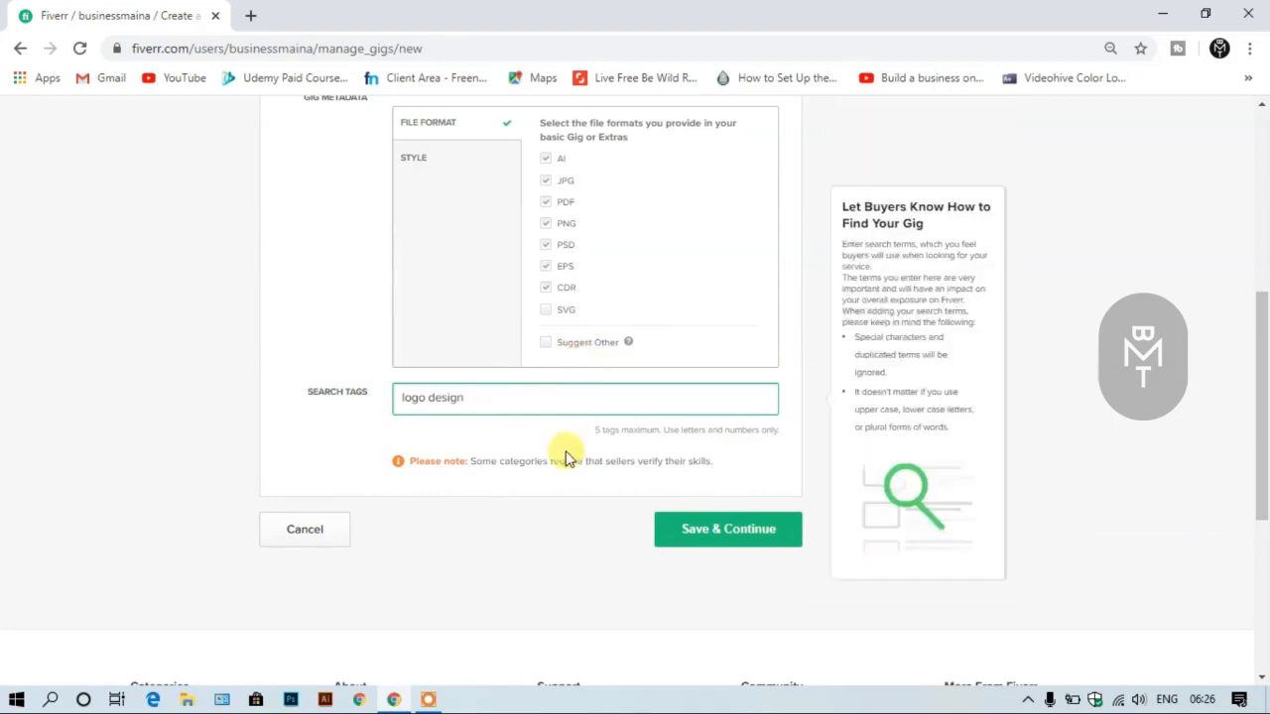
pyautogui.click(508, 528)
pyautogui.click(404, 398)
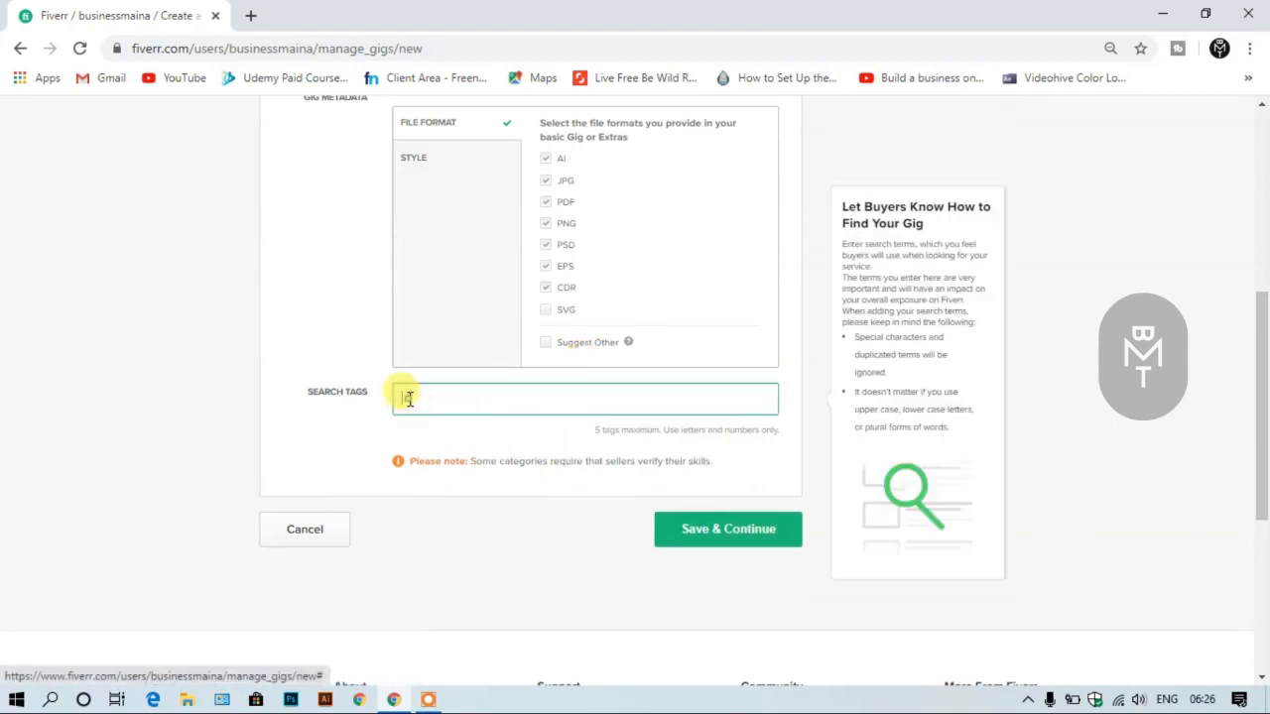
pyautogui.write('log')
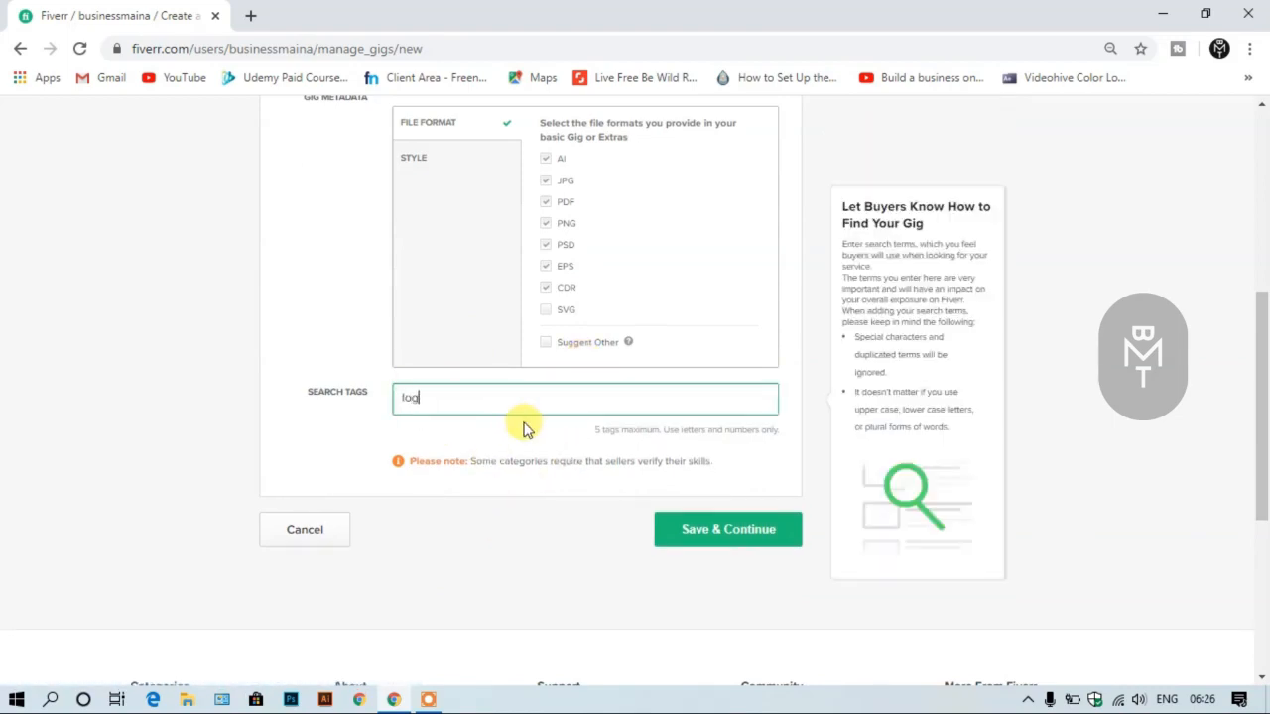
pyautogui.write('o')
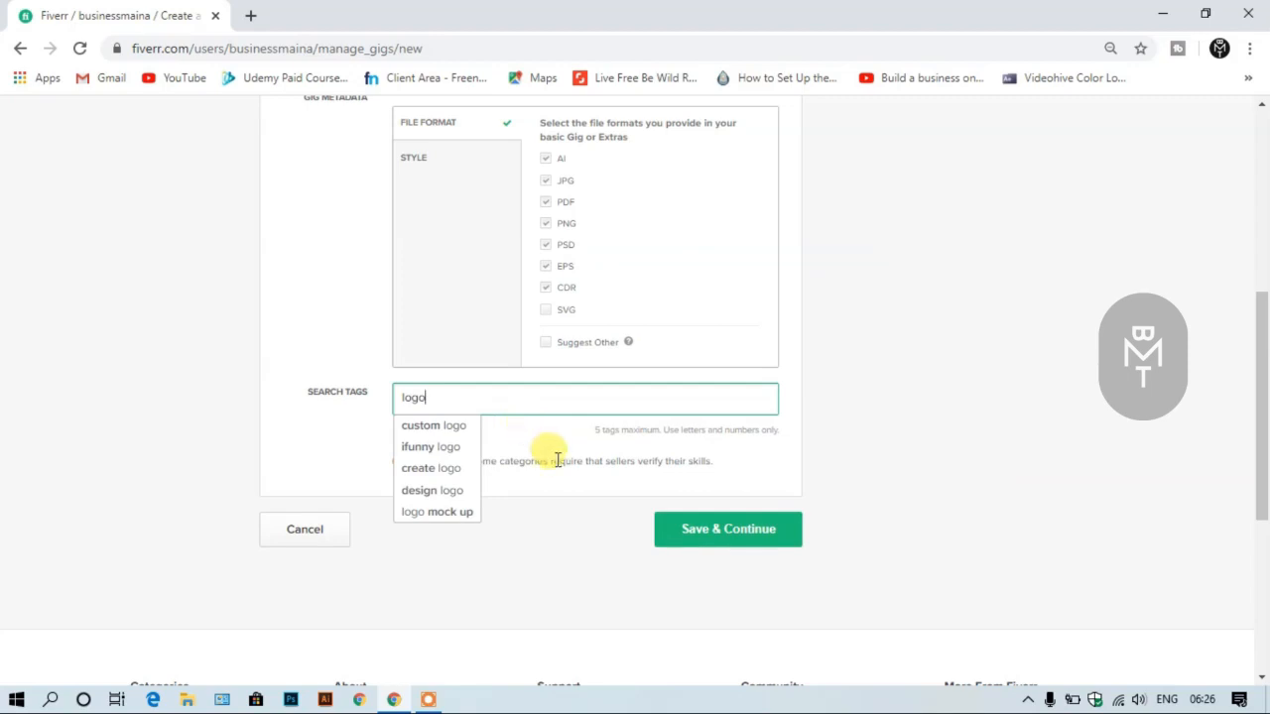
pyautogui.click(460, 496)
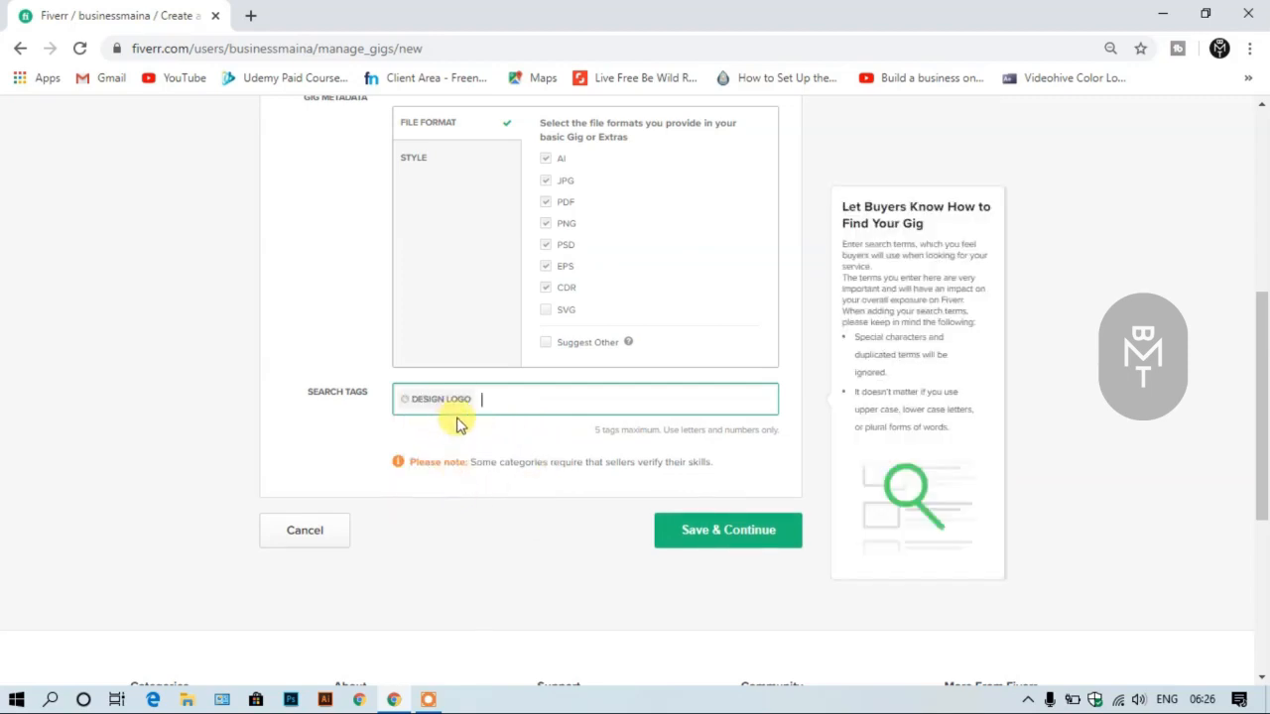
# - Add "3d logo" as the second search tag
pyautogui.click(508, 401)
pyautogui.write('3')
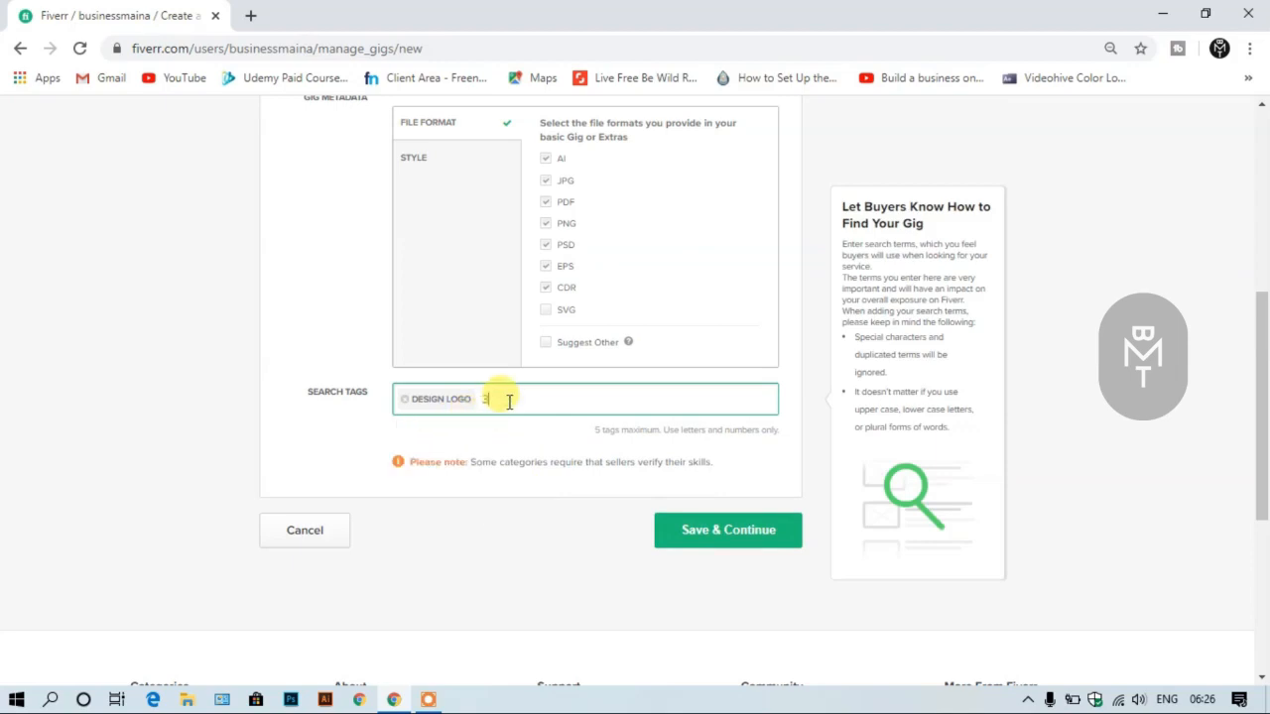
pyautogui.write('d logo')
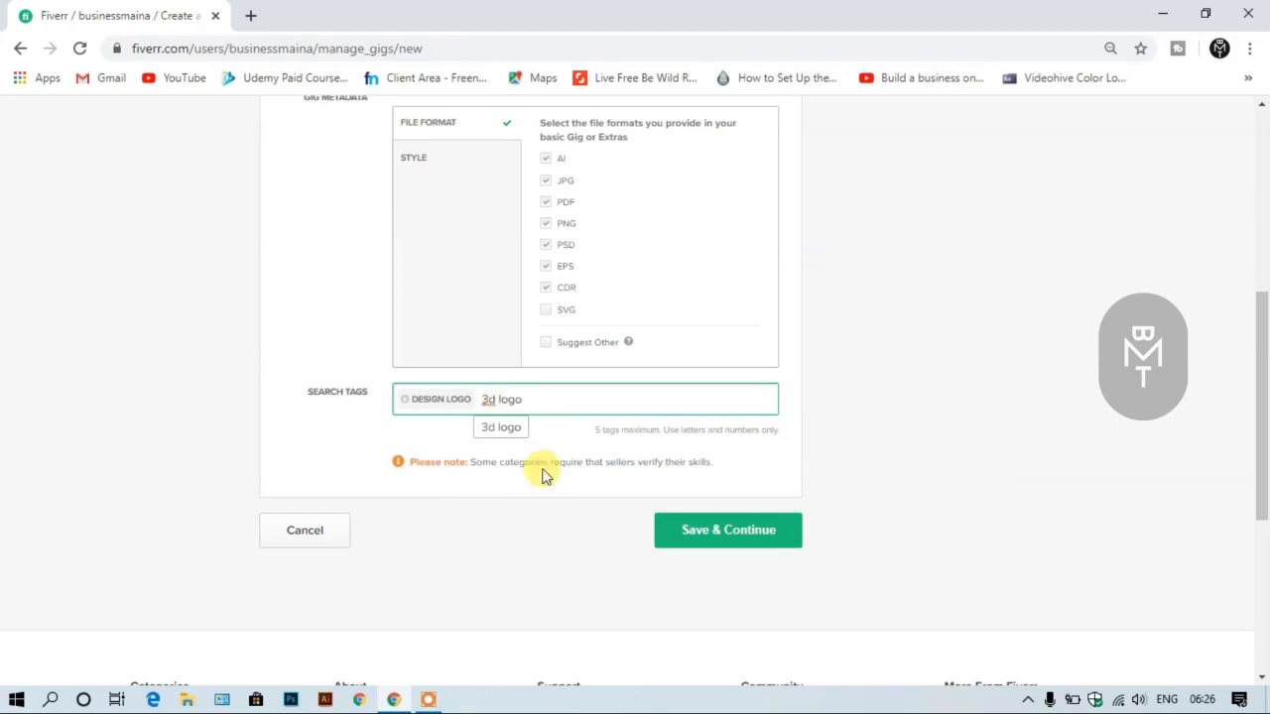
pyautogui.click(515, 437)
# - Add the suggested "graphics design" as the third search tag
pyautogui.scroll(1, 575, 407)
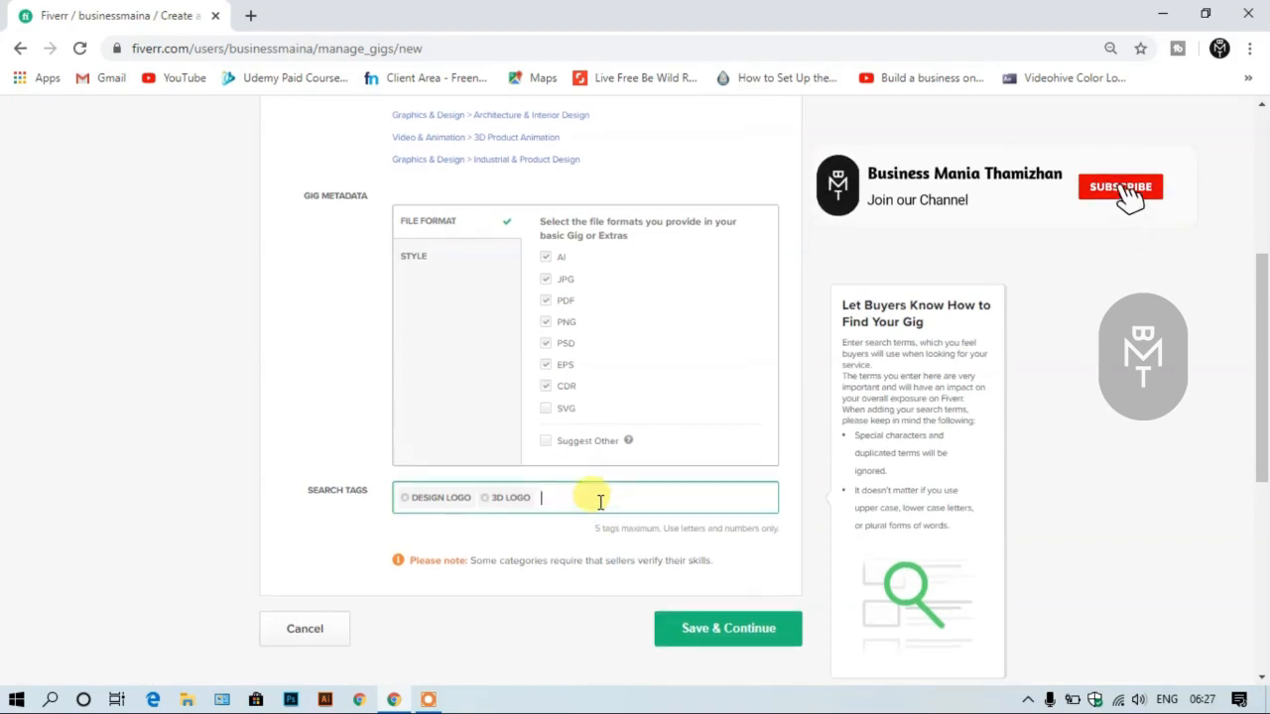
pyautogui.scroll(2, 600, 502)
pyautogui.scroll(-1, 598, 504)
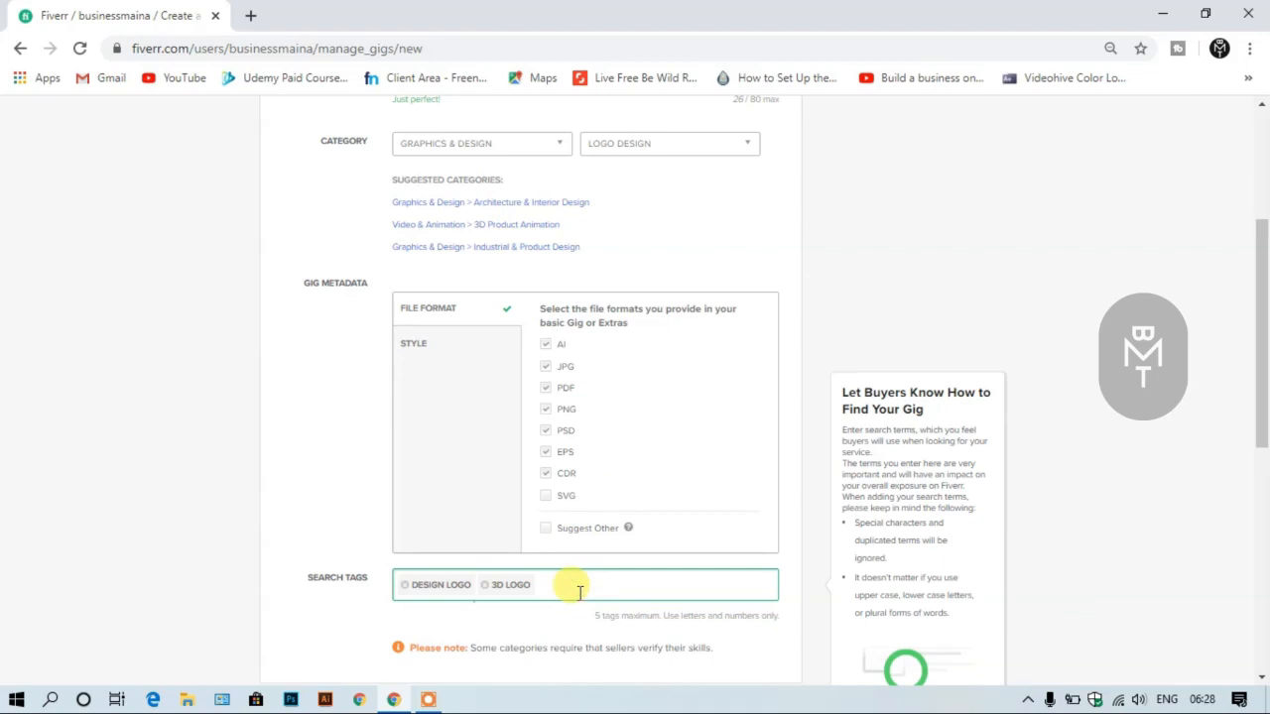
pyautogui.write('a')
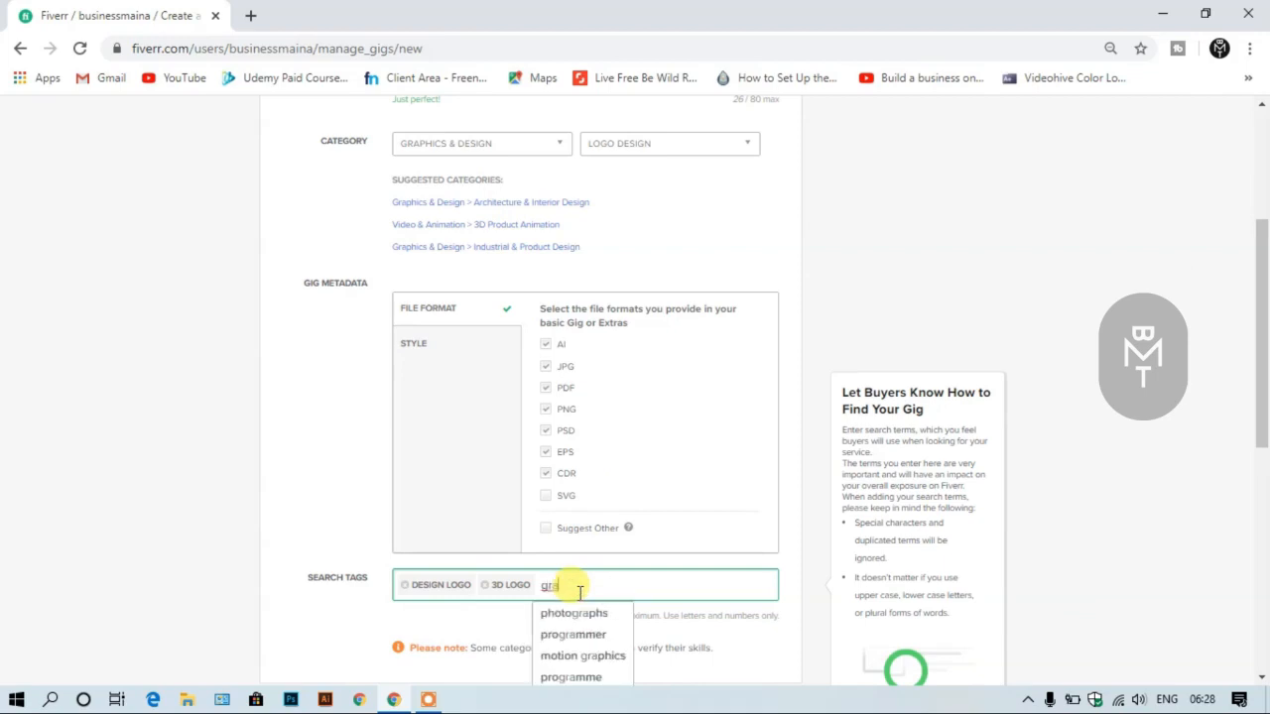
pyautogui.scroll(-2, 605, 570)
pyautogui.write('pi')
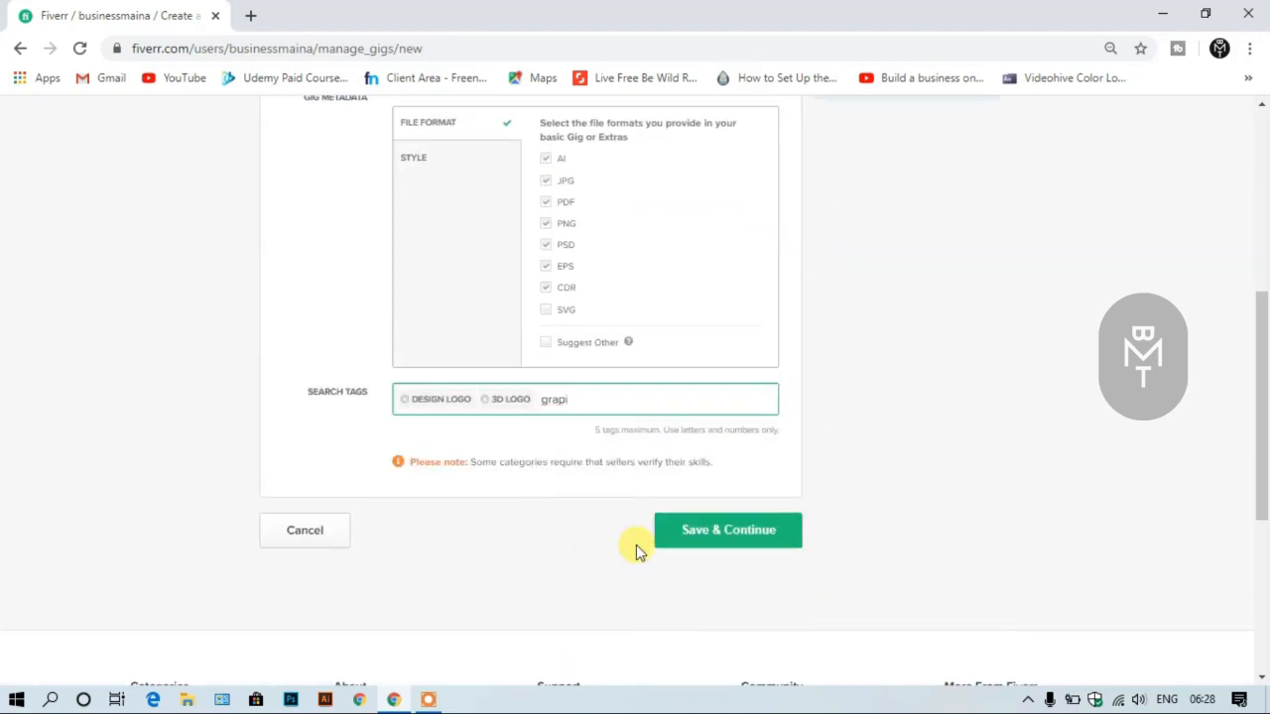
pyautogui.click(593, 449)
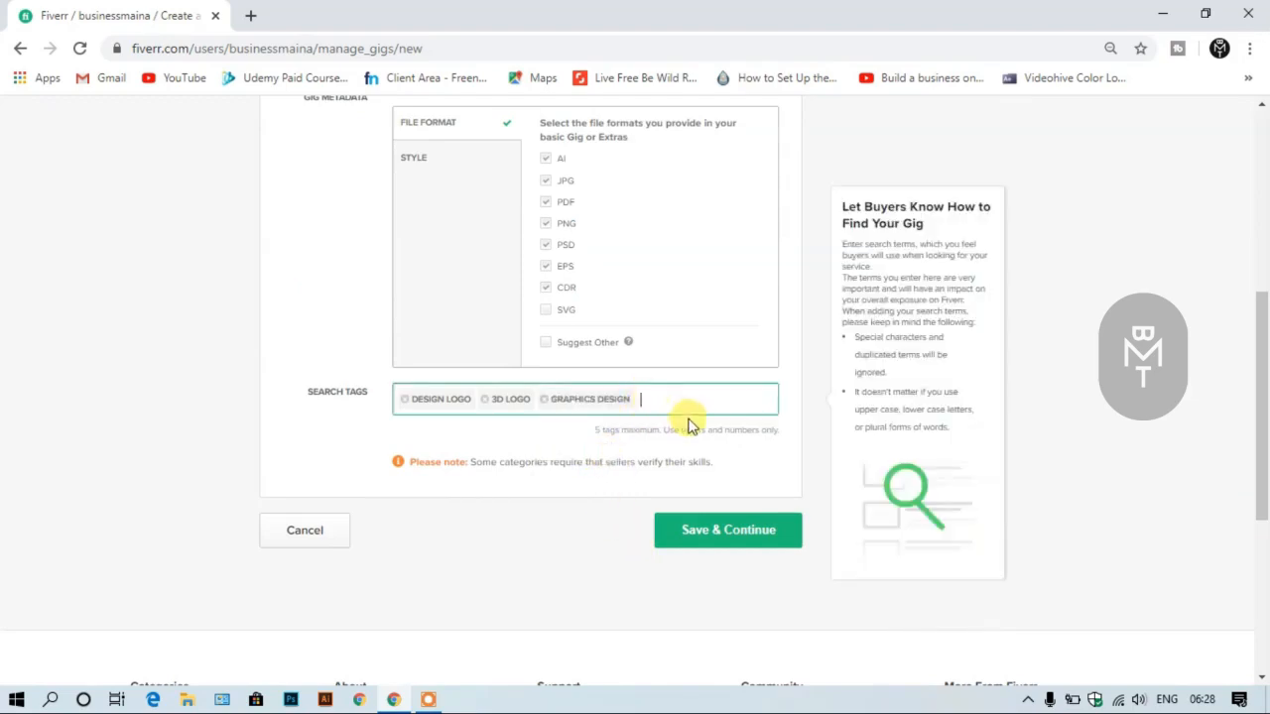
# - Look up "logo" among the tag suggestions and add "create logo" as the fourth search tag
pyautogui.scroll(3, 731, 403)
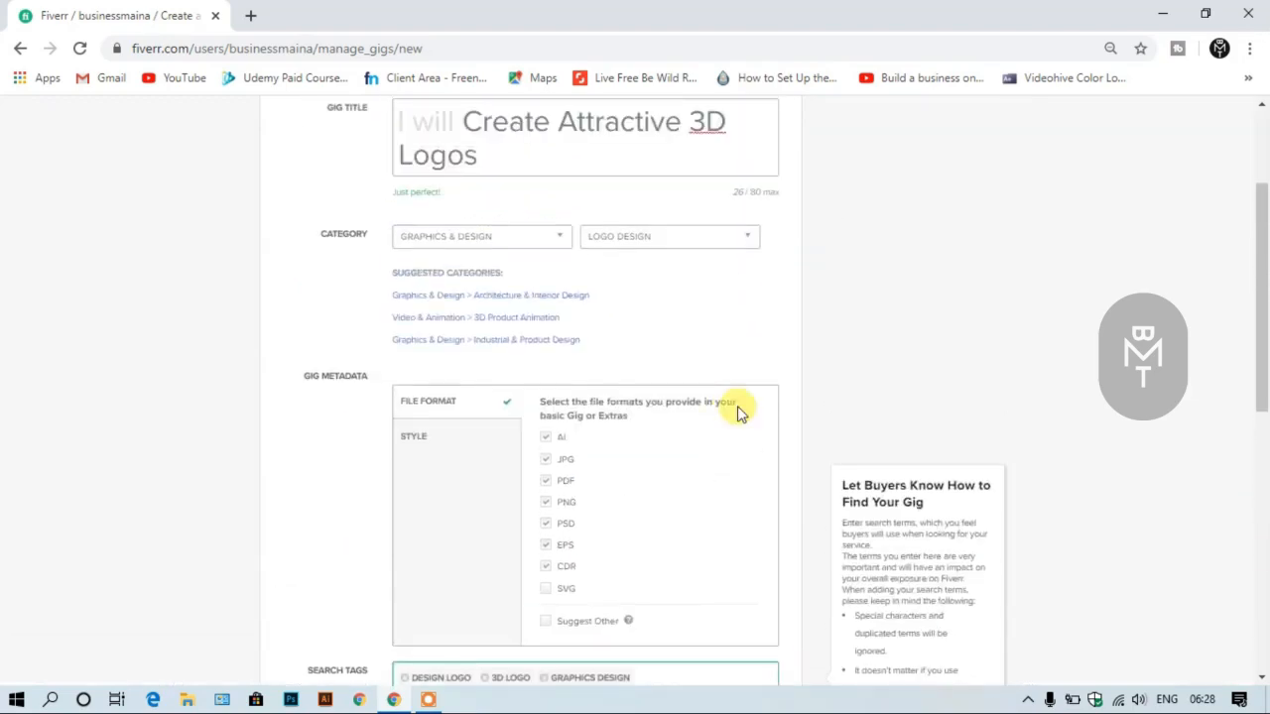
pyautogui.scroll(1, 731, 410)
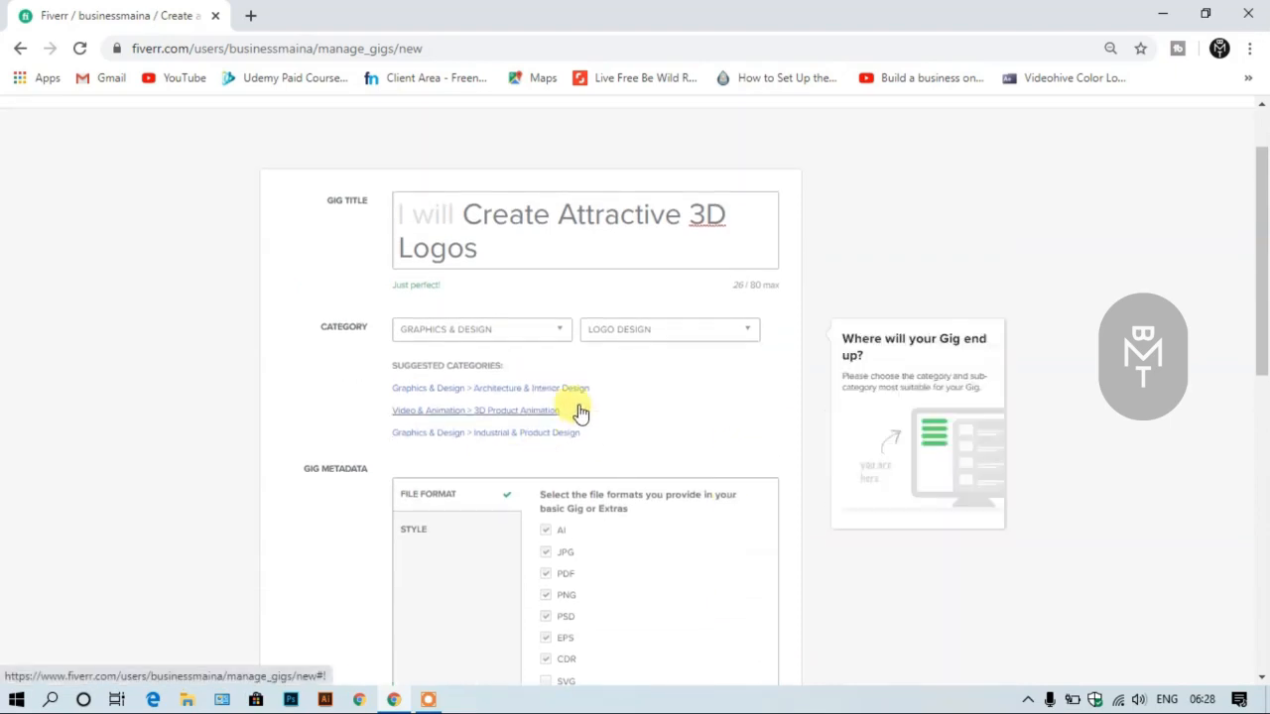
pyautogui.scroll(-2, 579, 411)
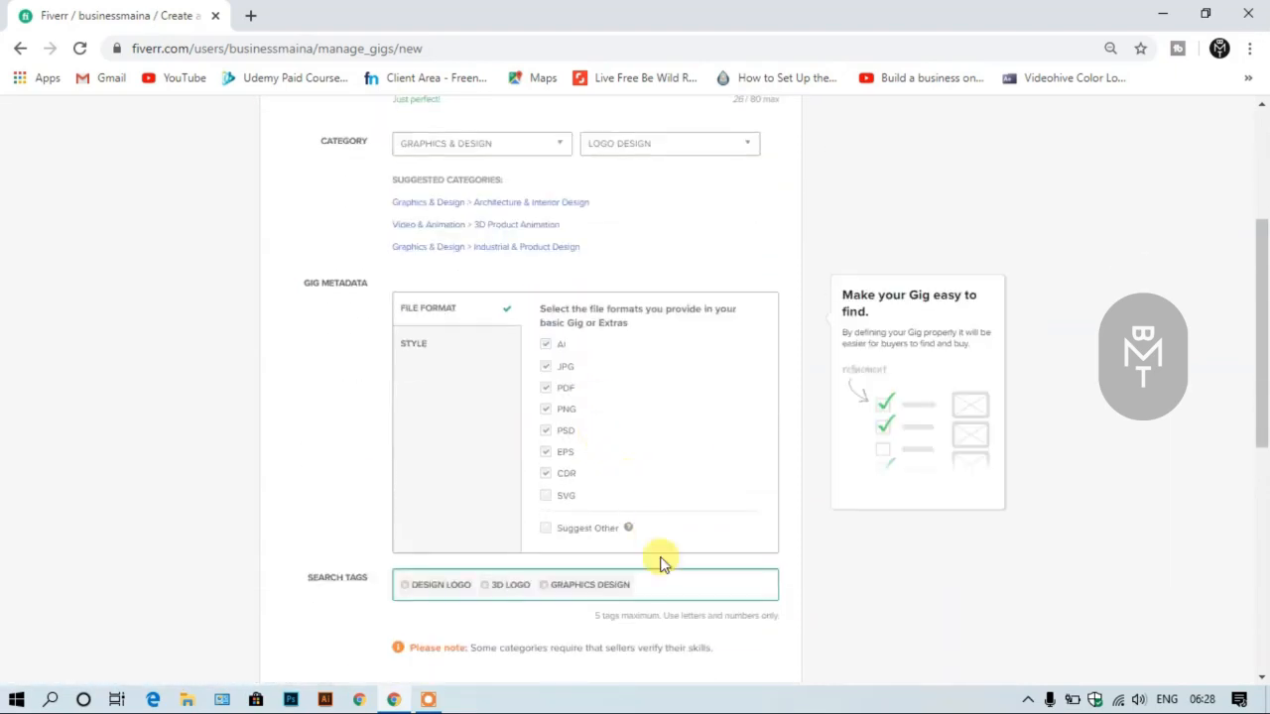
pyautogui.click(671, 588)
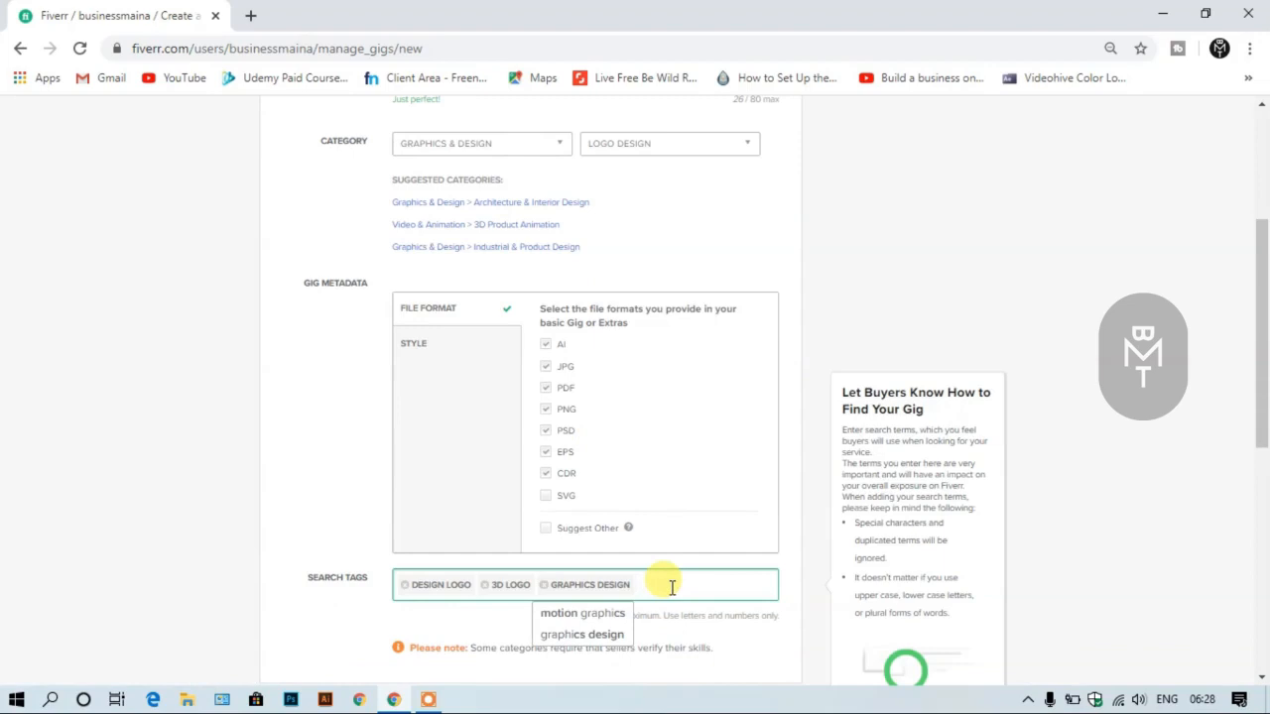
pyautogui.write('logo')
pyautogui.scroll(-1, 671, 588)
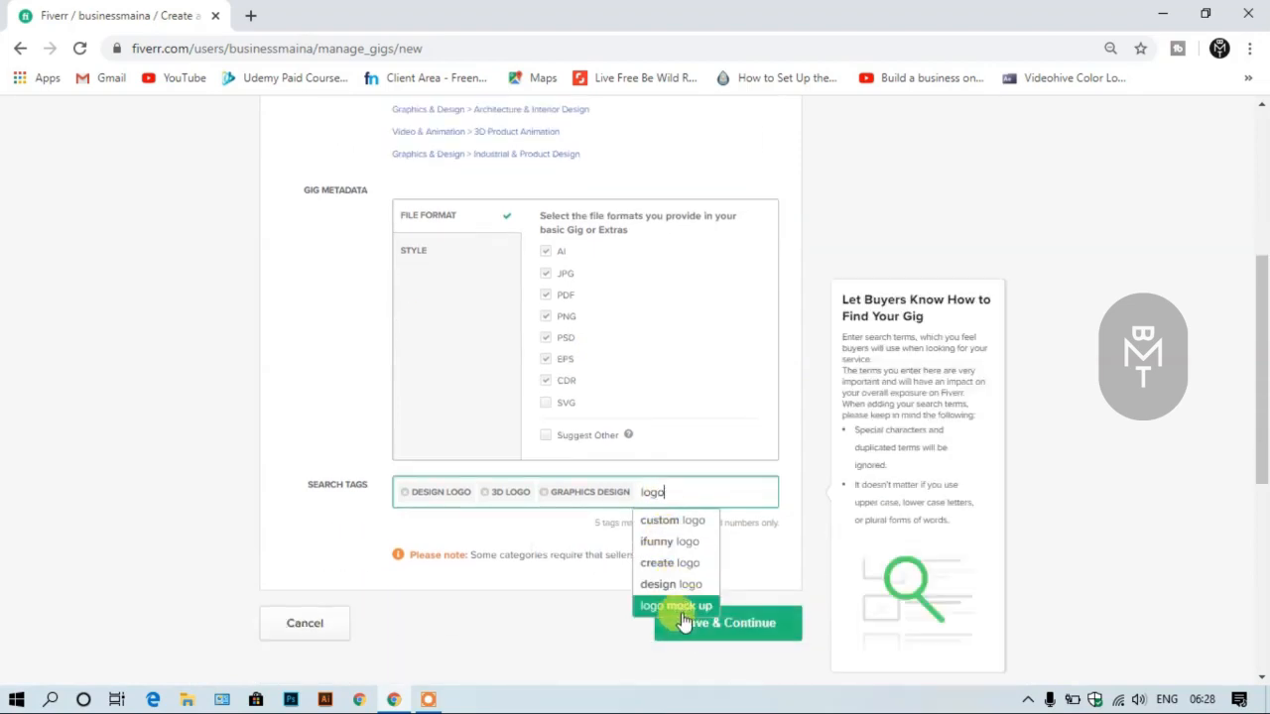
pyautogui.press('Return')
pyautogui.click(695, 564)
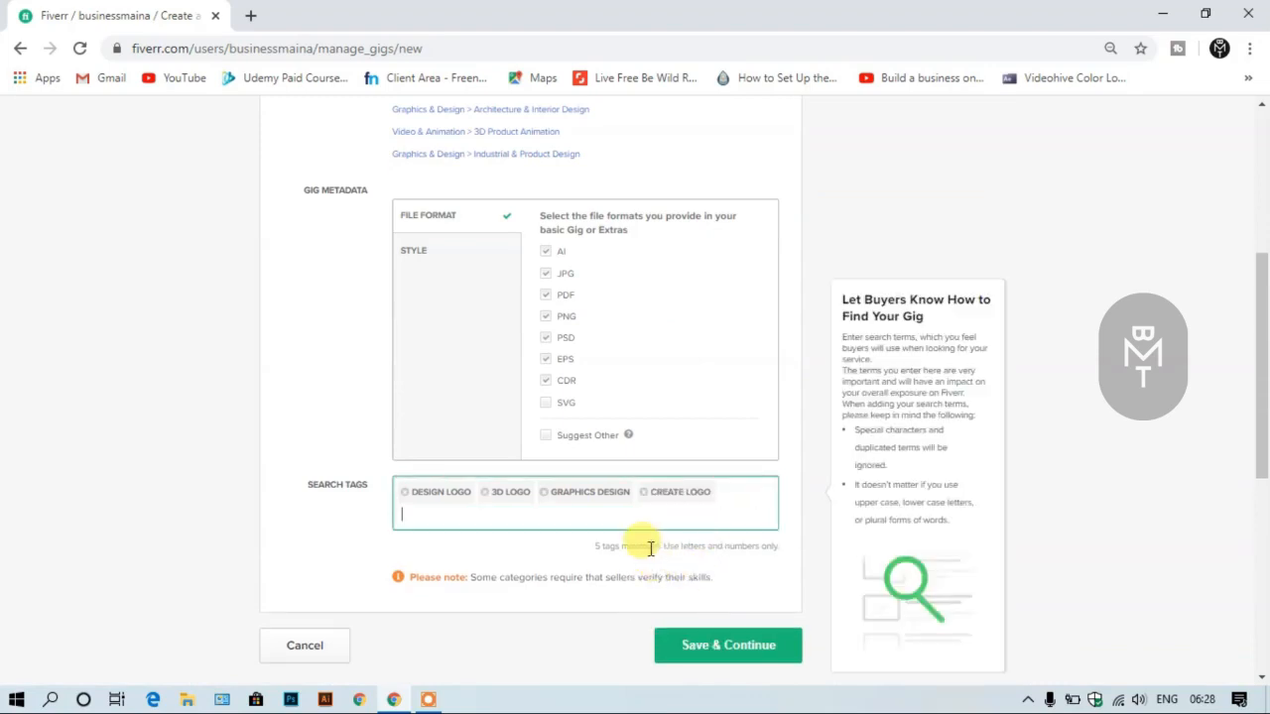
pyautogui.scroll(4, 635, 540)
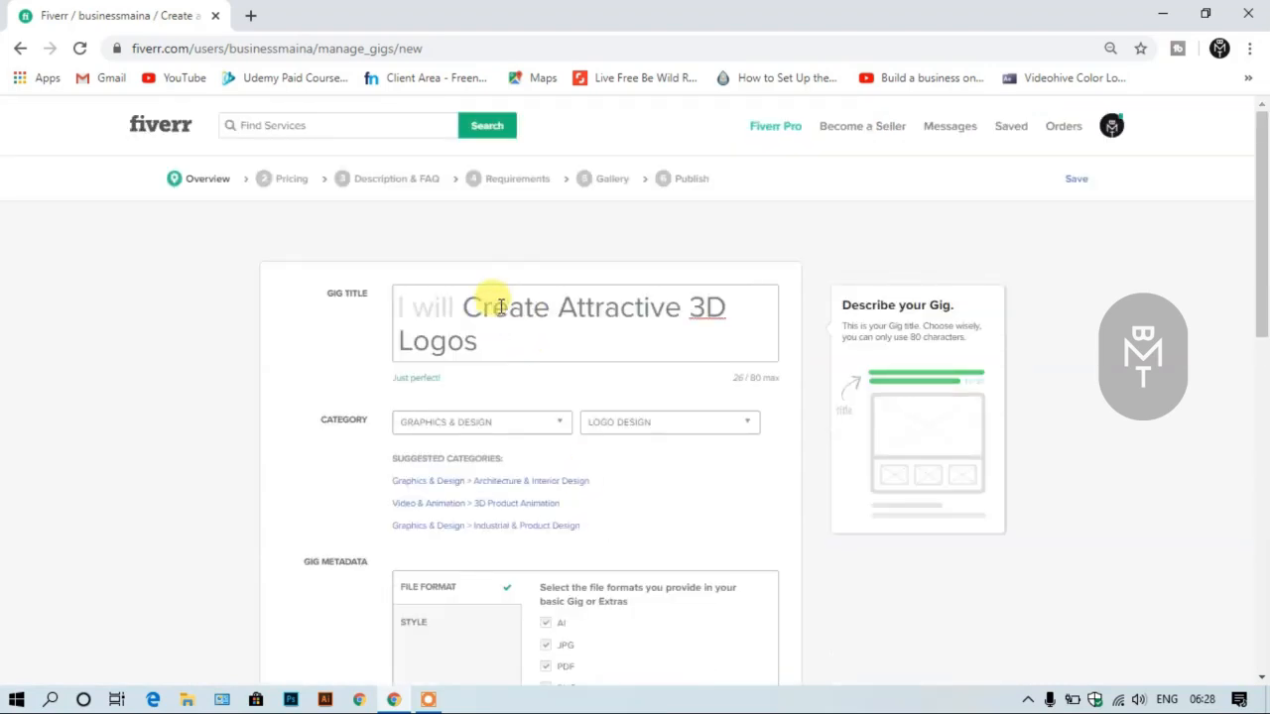
pyautogui.scroll(-3, 496, 318)
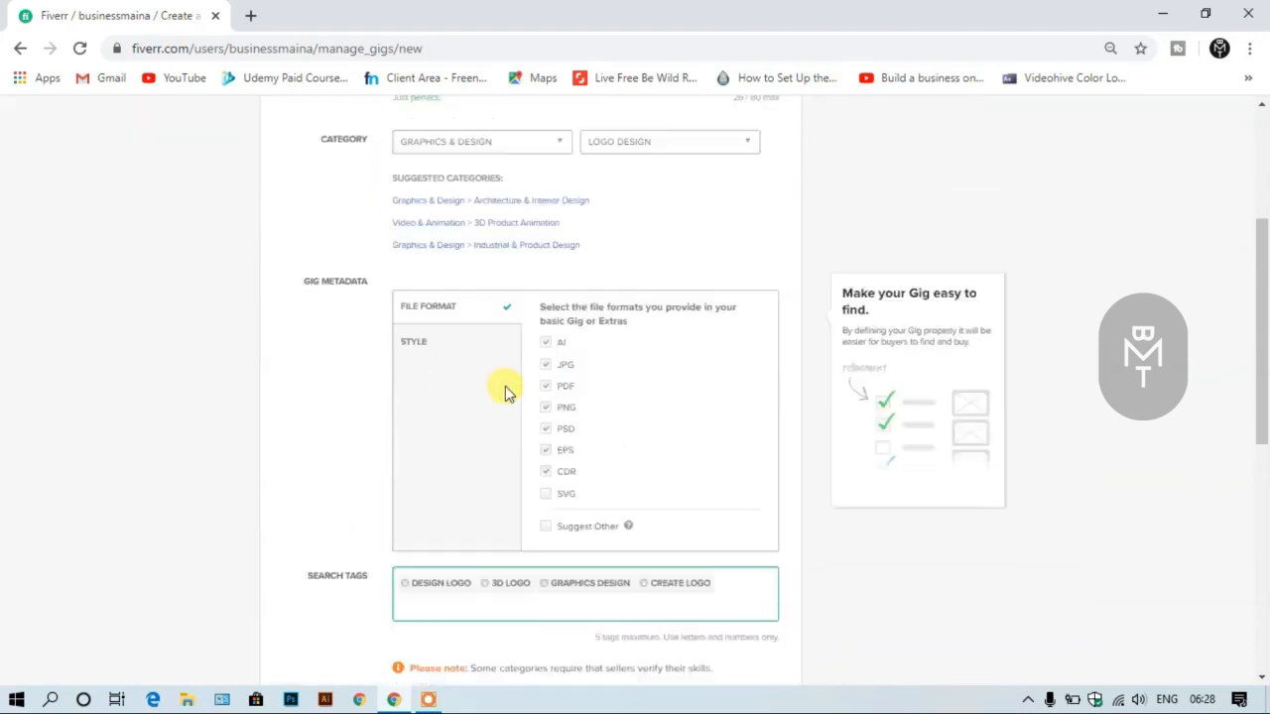
# - Add the suggested "logo mock up" as the fifth search tag, then save the overview and continue to pricing
pyautogui.scroll(3, 505, 392)
pyautogui.scroll(-4, 505, 328)
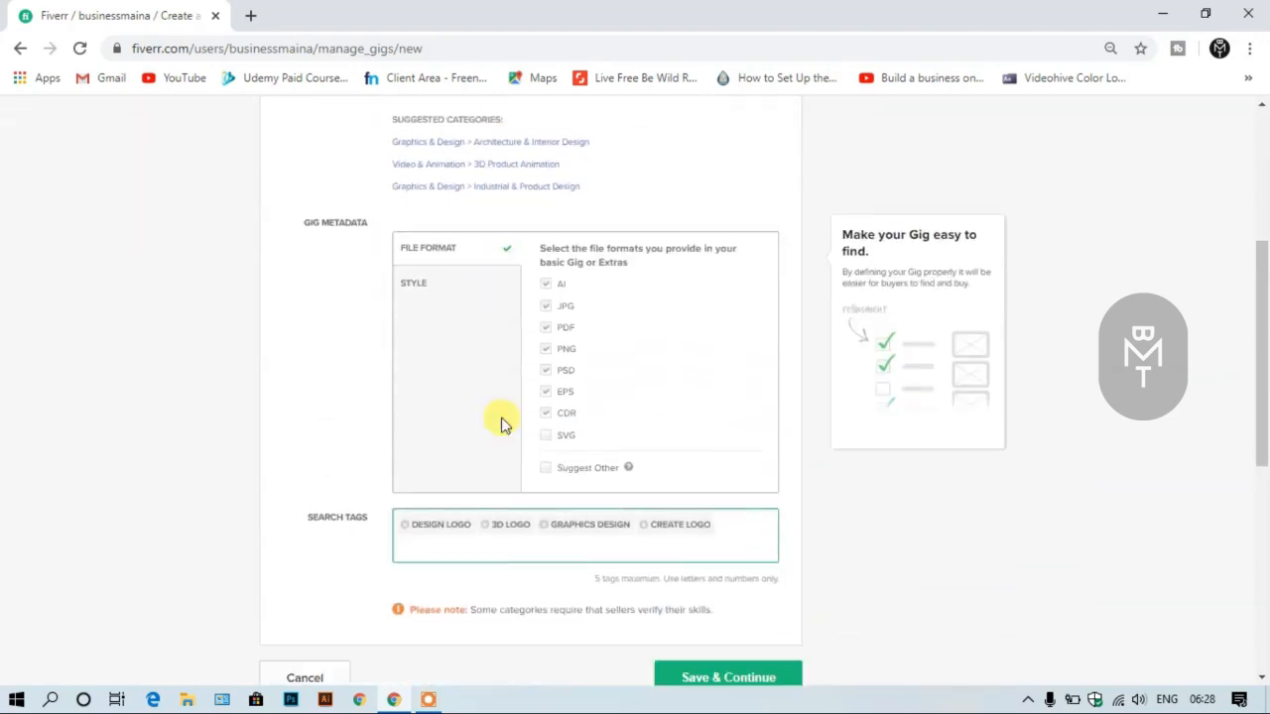
pyautogui.click(443, 515)
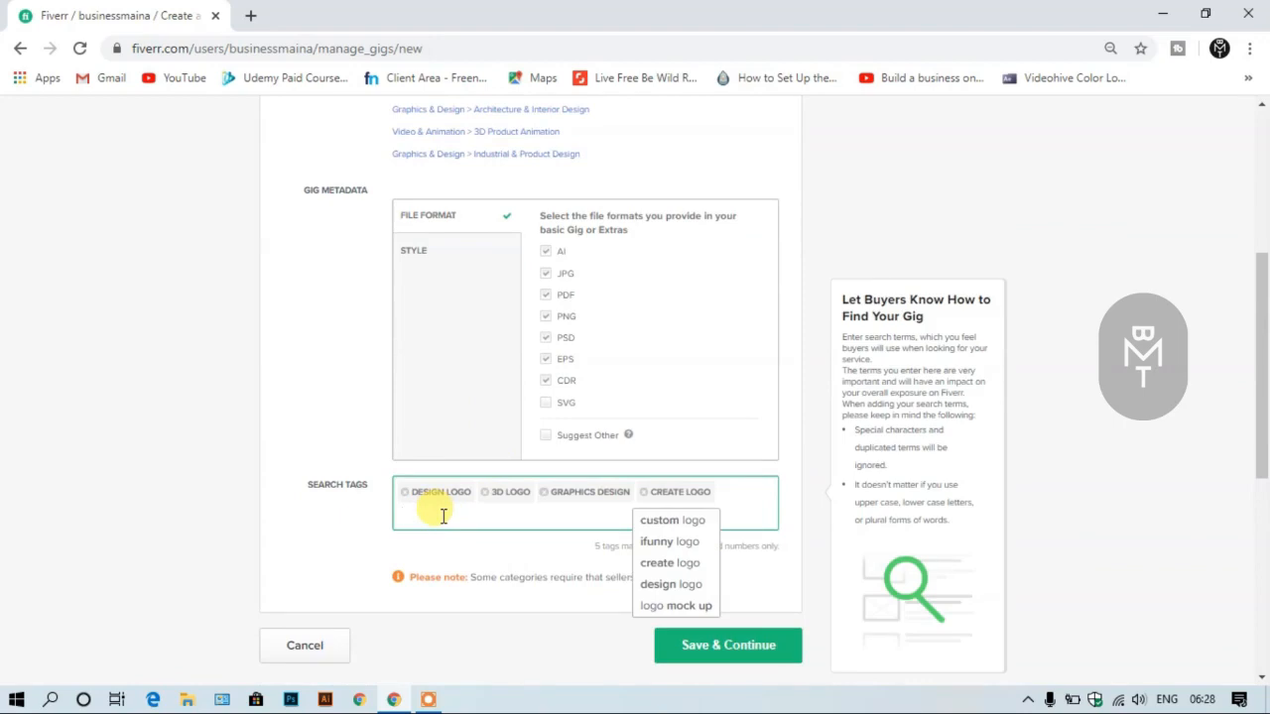
pyautogui.write('logo')
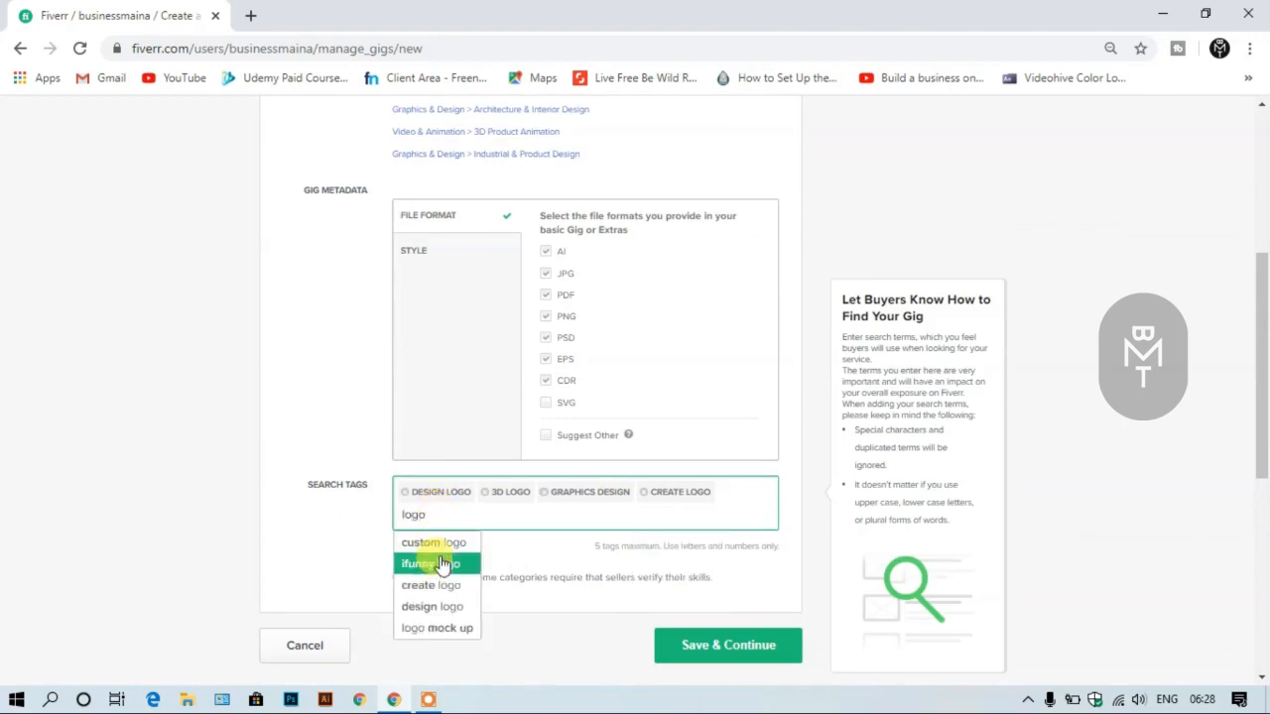
pyautogui.click(453, 630)
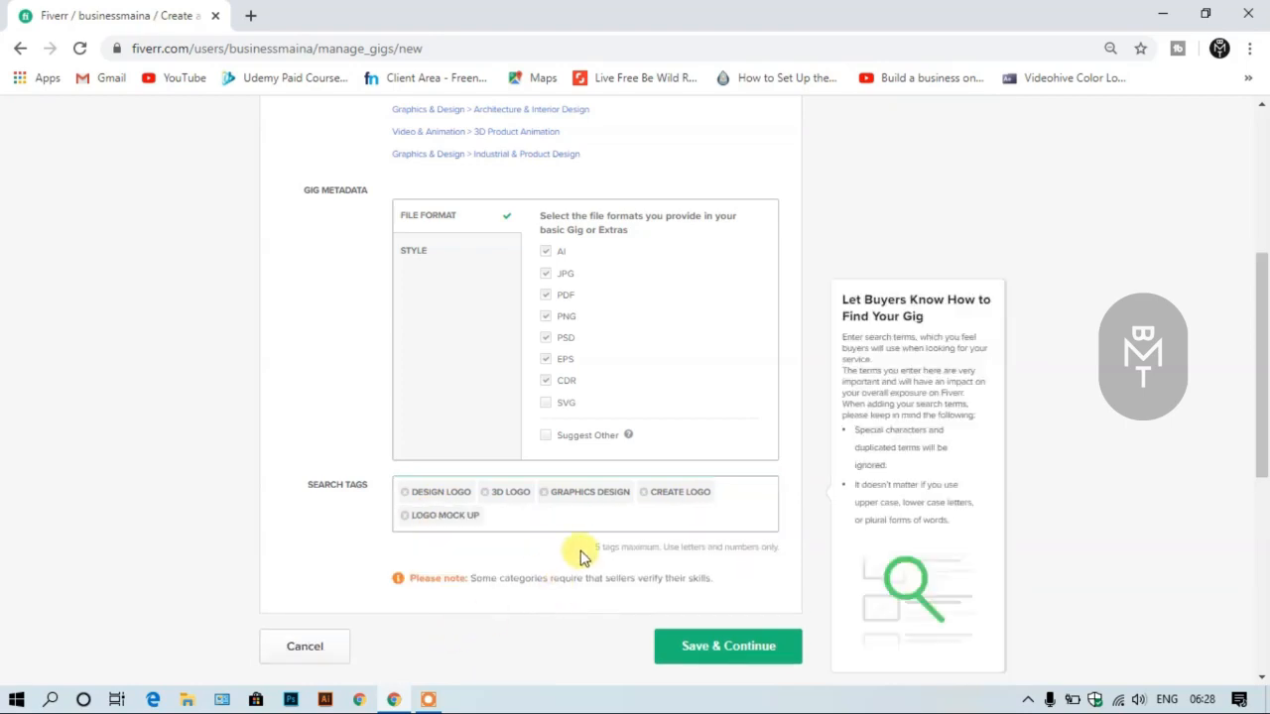
pyautogui.scroll(-1, 565, 481)
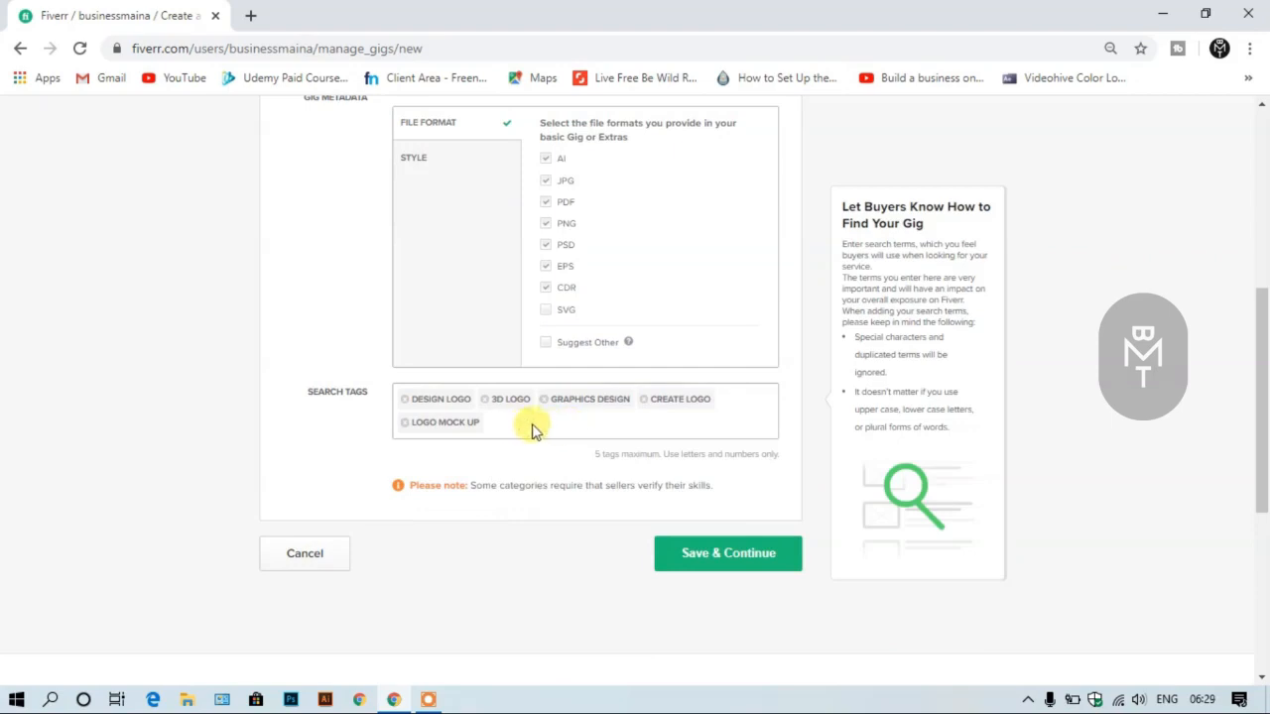
pyautogui.click(776, 552)
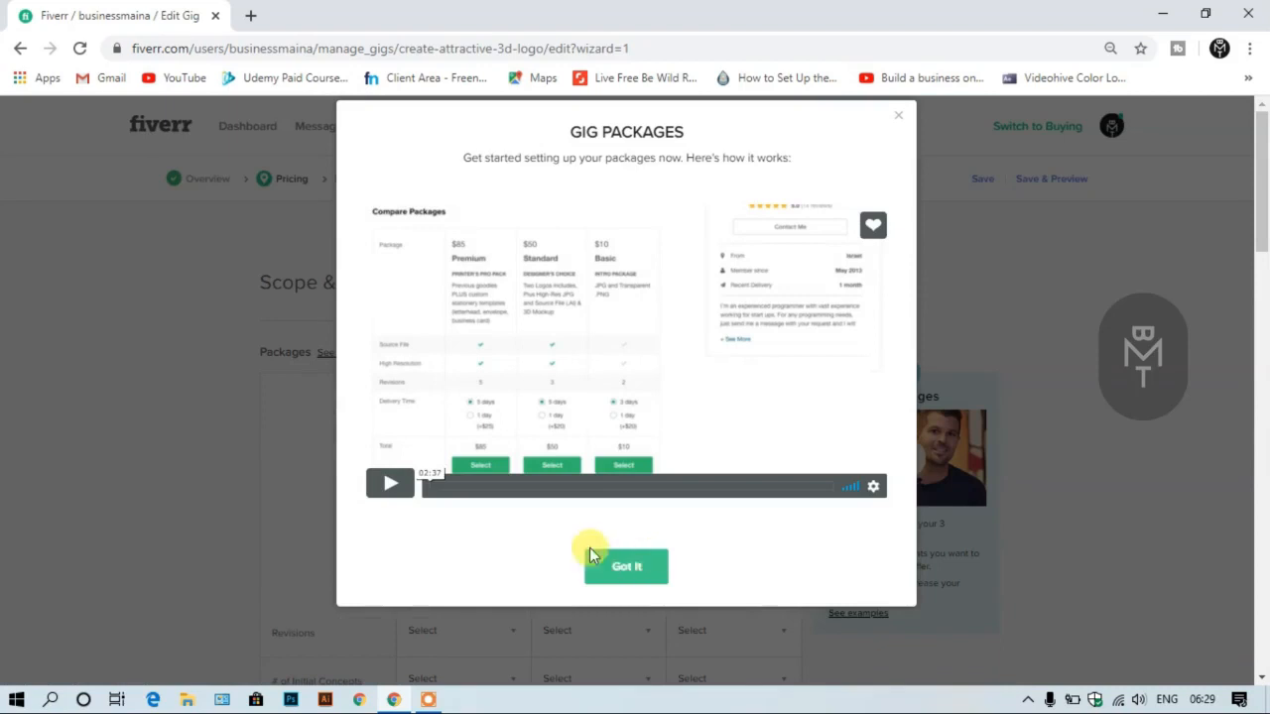
# - Play the Gig Packages introduction video, skip ahead to near its end and dismiss the introduction
pyautogui.click(387, 486)
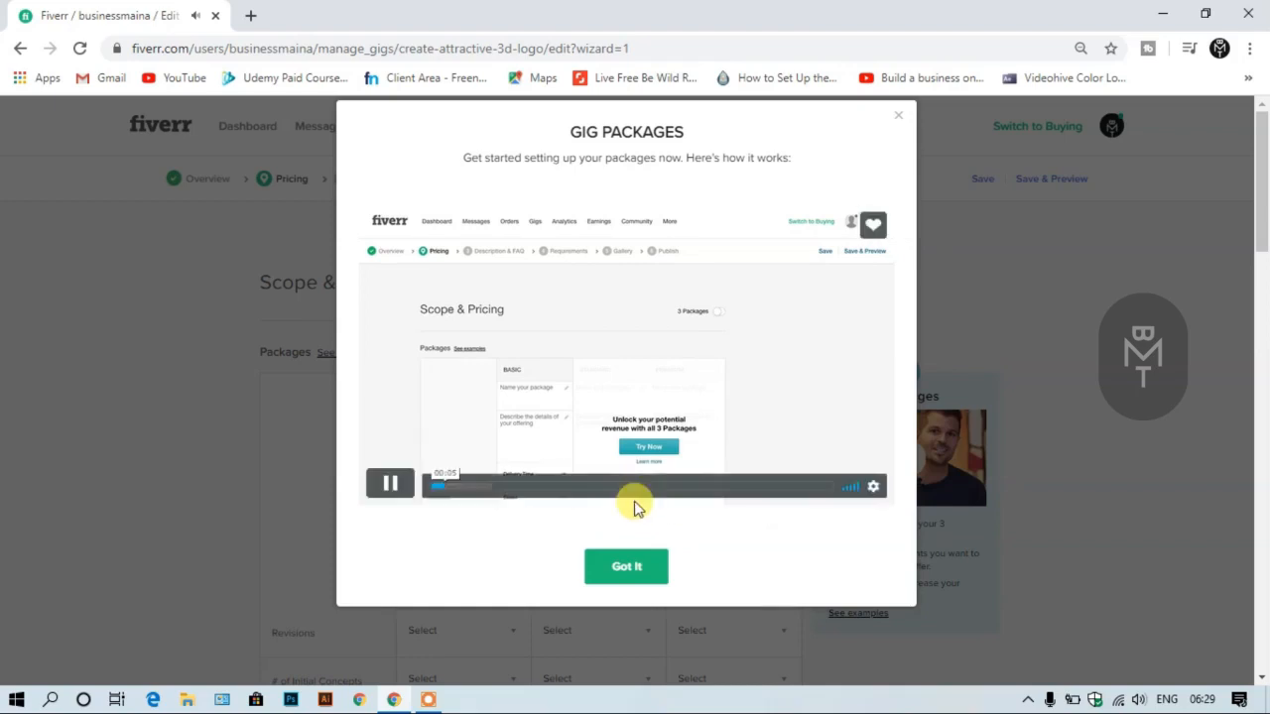
pyautogui.moveTo(476, 489); pyautogui.dragTo(805, 486)
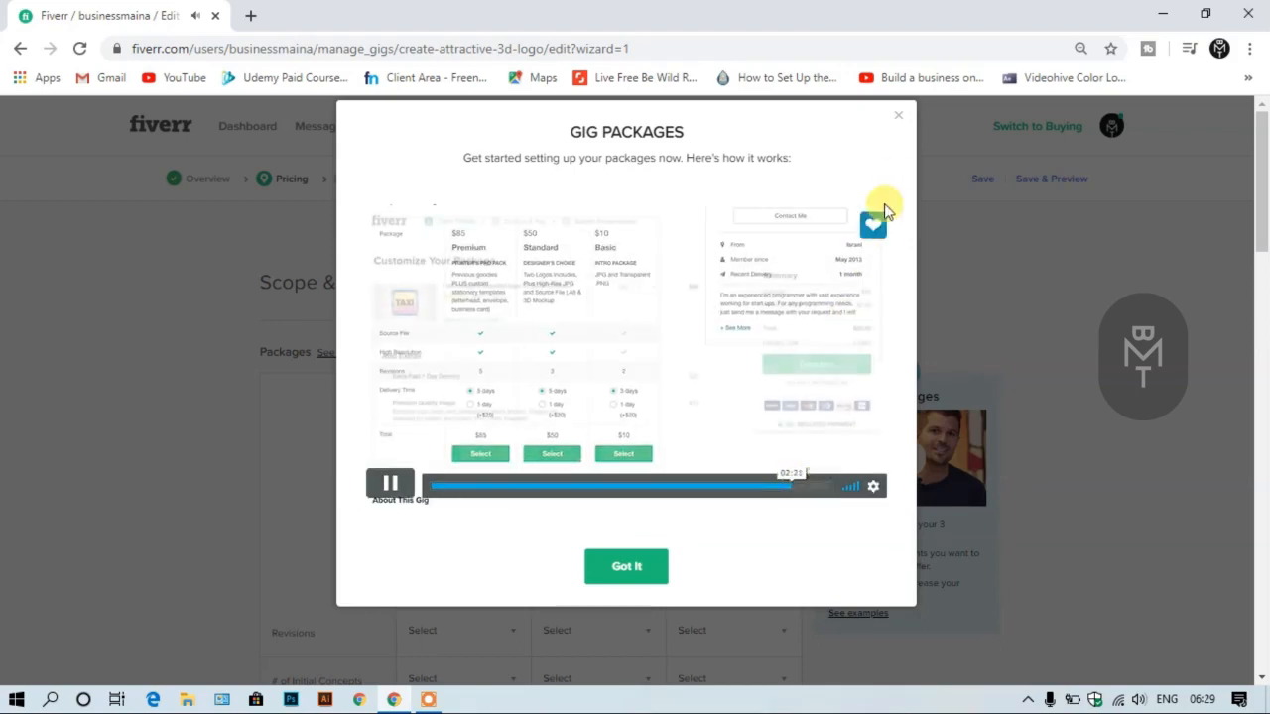
pyautogui.click(898, 116)
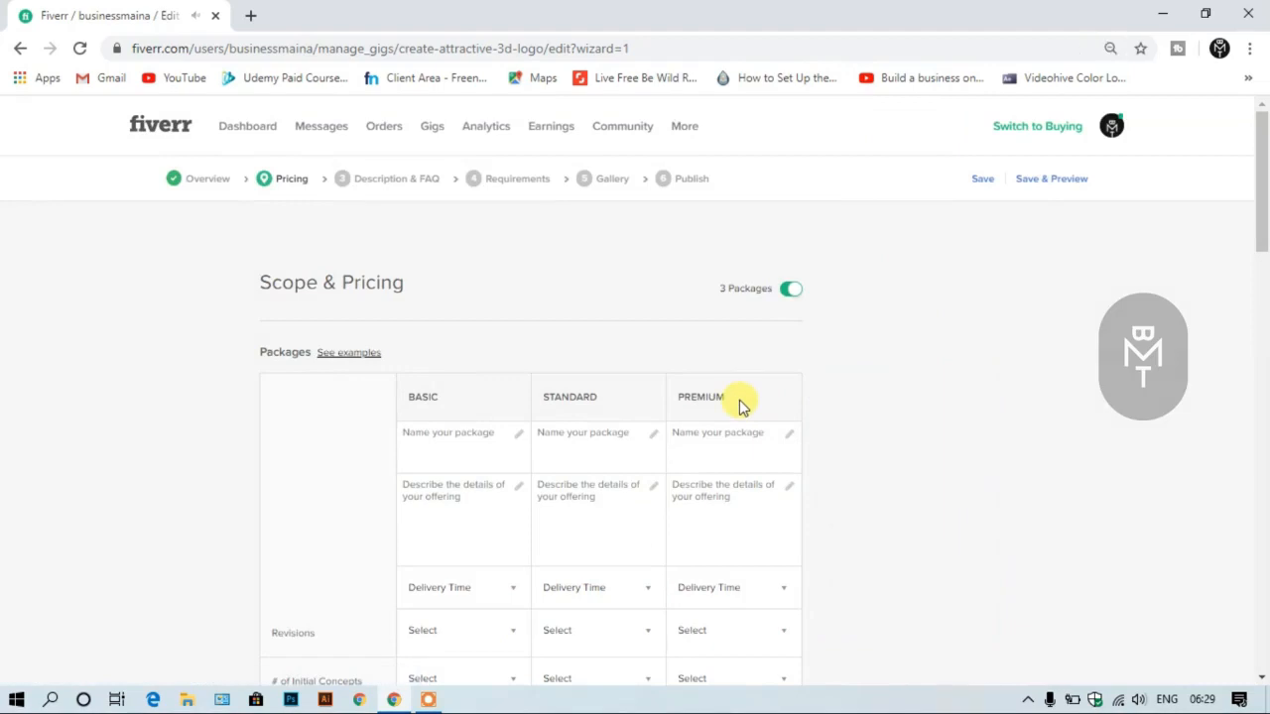
# - Look through the Scope & Pricing page, examining the three-package table, its price row and the extra services
pyautogui.scroll(-2, 739, 404)
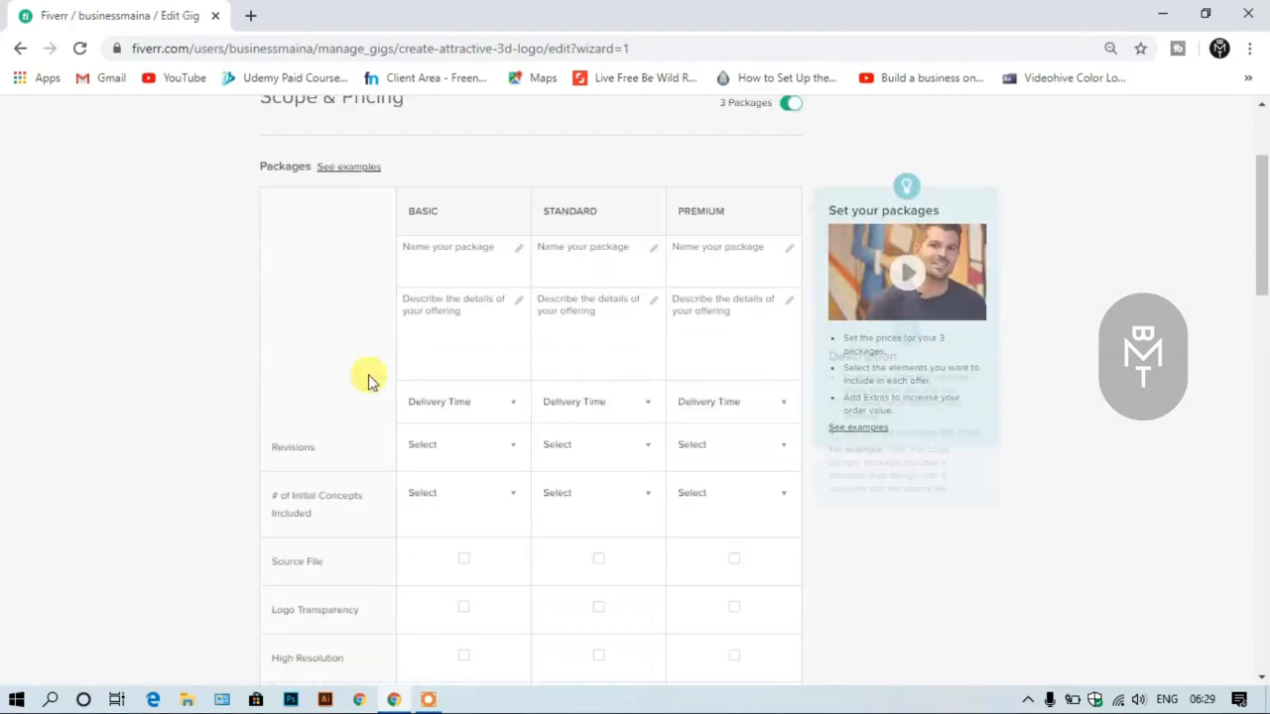
pyautogui.scroll(-1, 392, 382)
pyautogui.scroll(-3, 416, 494)
pyautogui.scroll(-1, 364, 496)
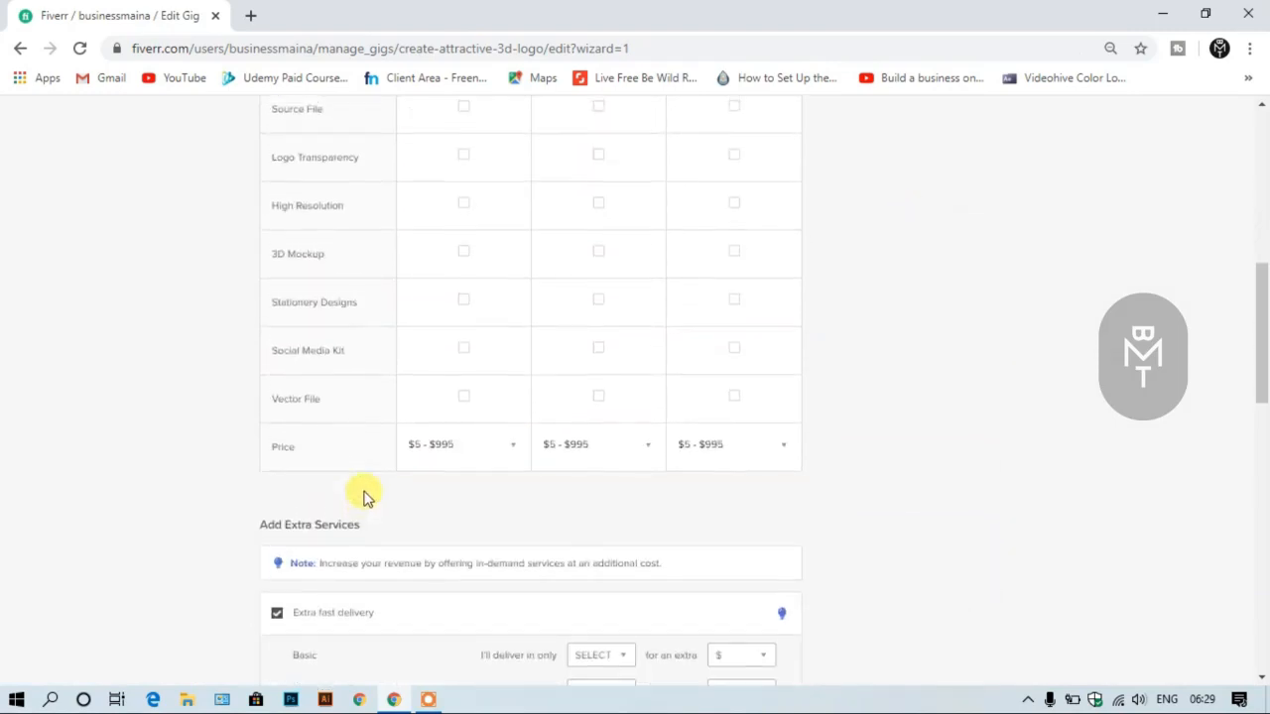
pyautogui.scroll(5, 363, 496)
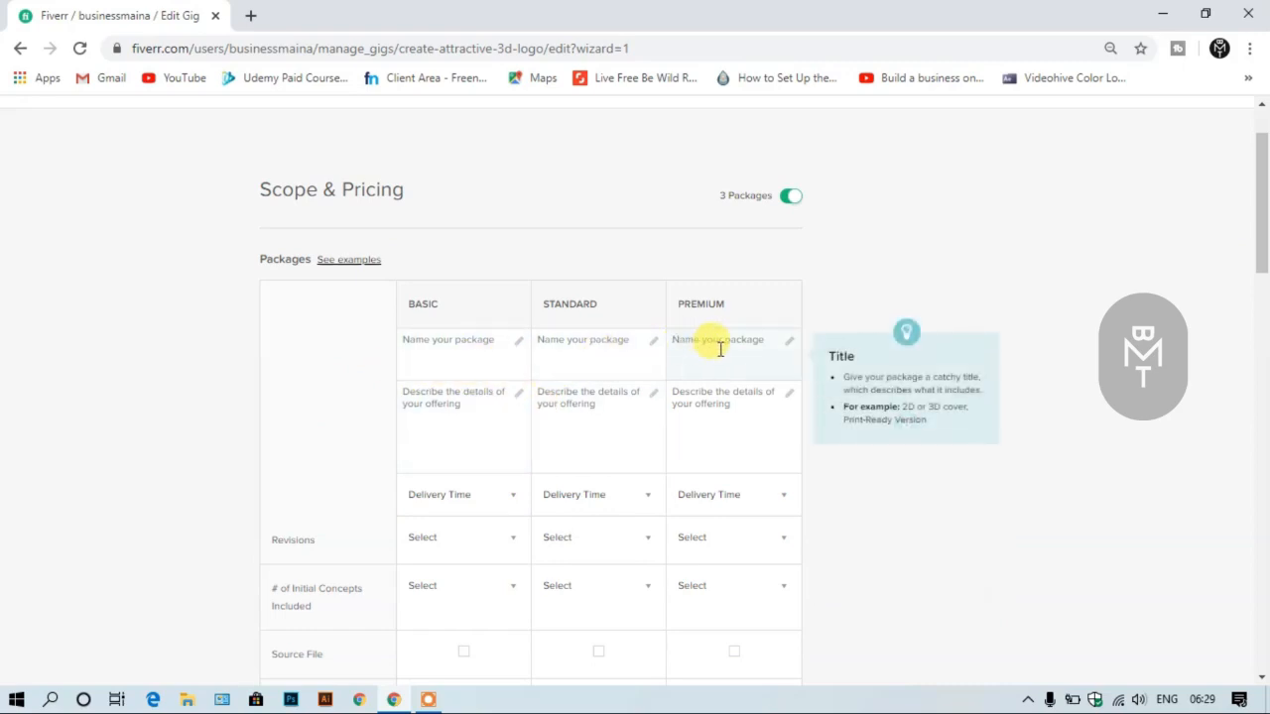
pyautogui.scroll(-2, 719, 347)
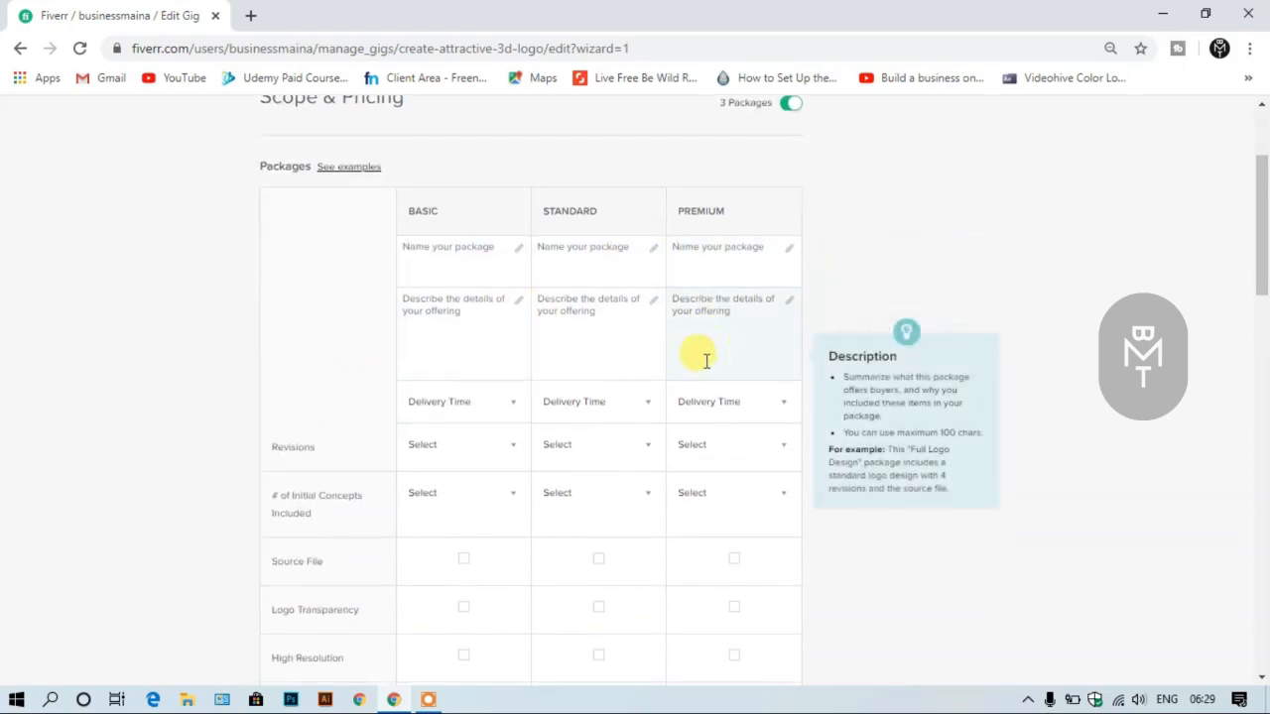
pyautogui.scroll(1, 701, 368)
pyautogui.scroll(-6, 684, 365)
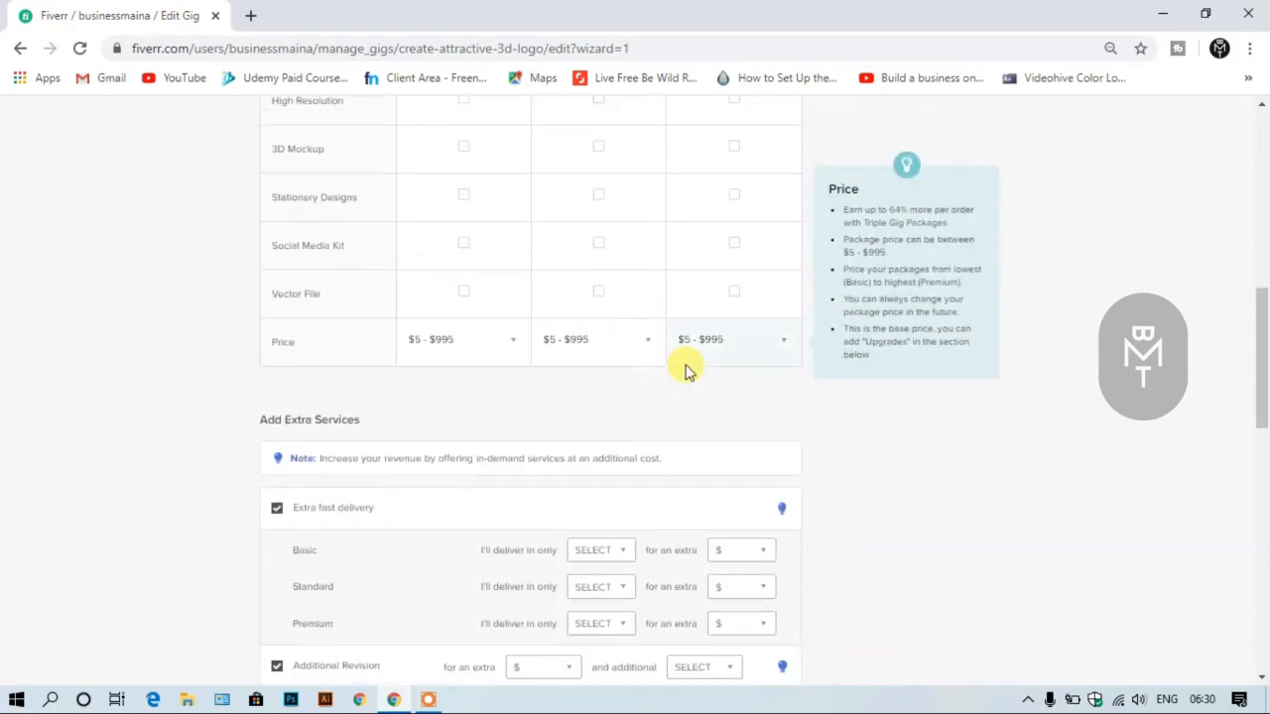
pyautogui.scroll(-1, 684, 369)
pyautogui.scroll(9, 685, 369)
pyautogui.scroll(-2, 685, 369)
pyautogui.scroll(-1, 685, 369)
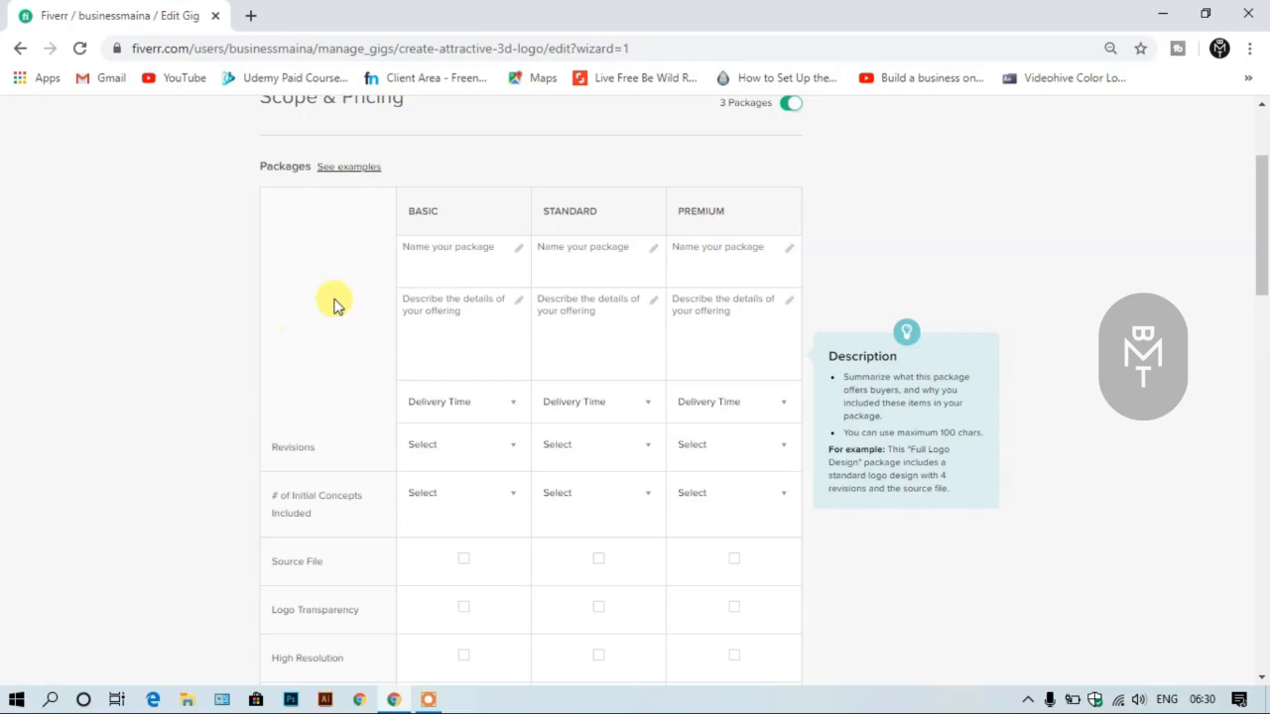
# - Name the Basic package "Create 3d Lgo", the Standard package "Make Awesome 3d Logo" and the Premium package "Make An Attractive 3D logo"
pyautogui.click(451, 263)
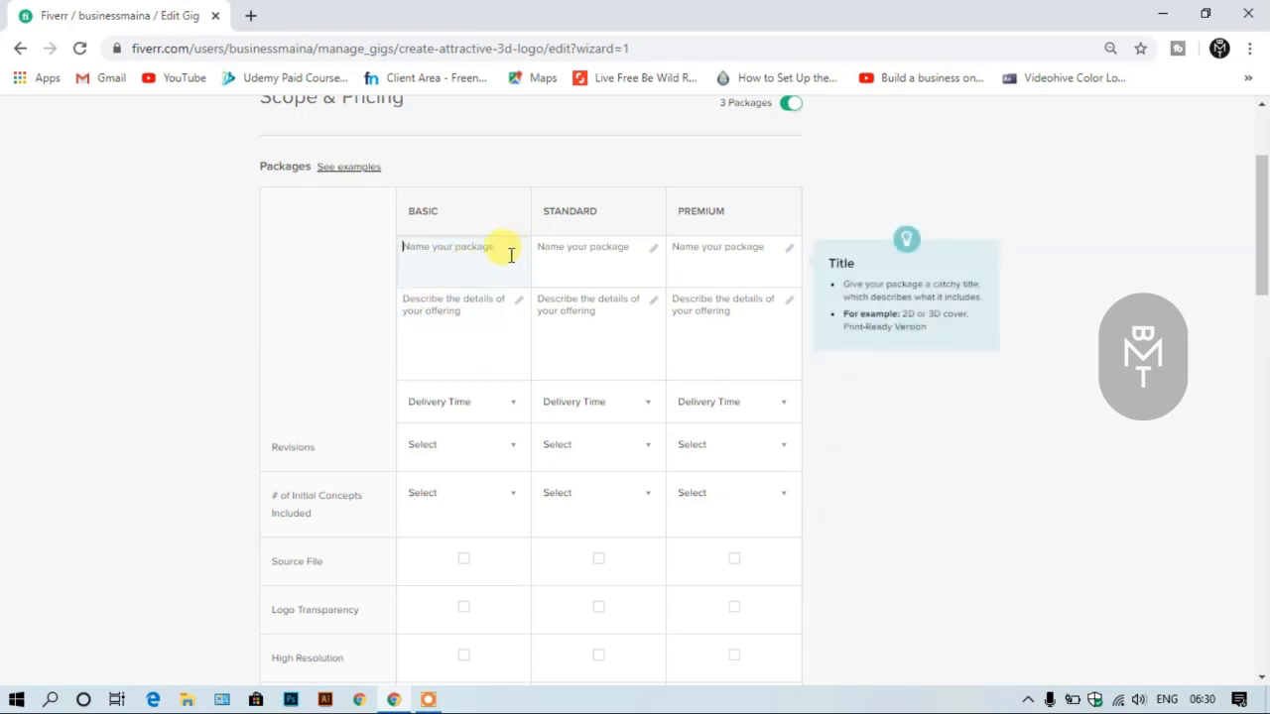
pyautogui.write('Create 3d Lgo')
pyautogui.click(567, 252)
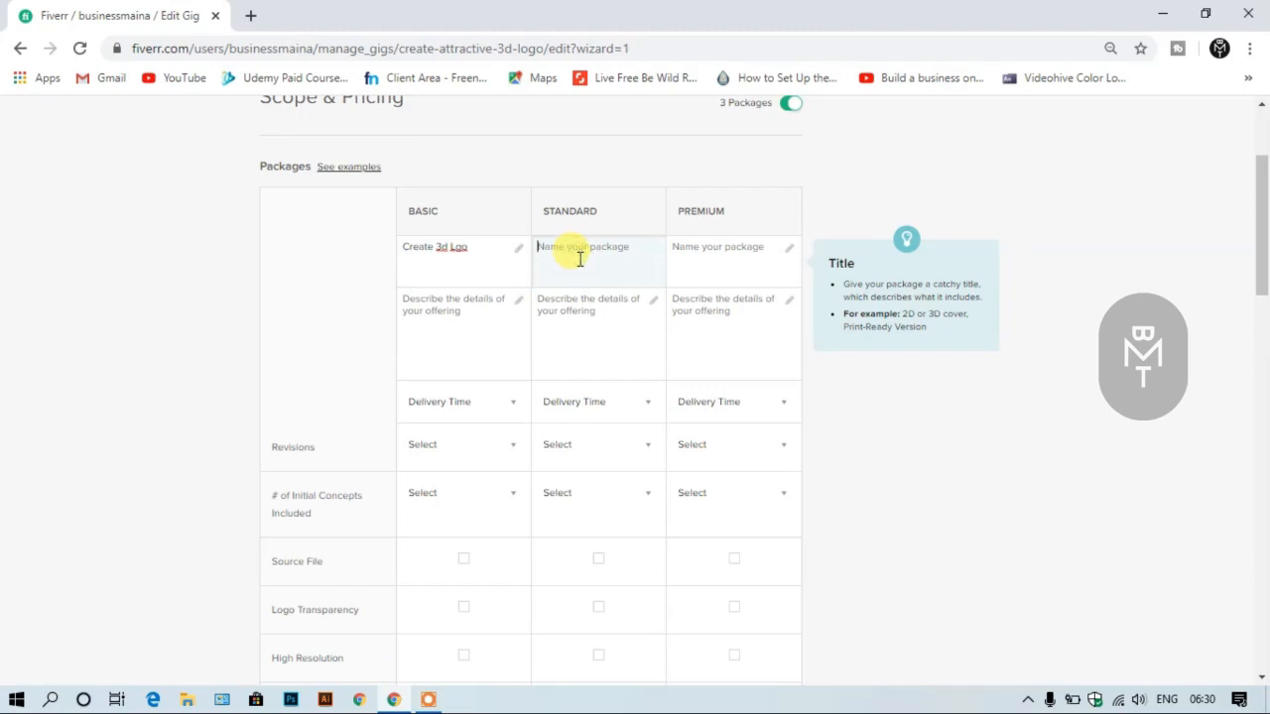
pyautogui.write('Make Awseome 3d Logo')
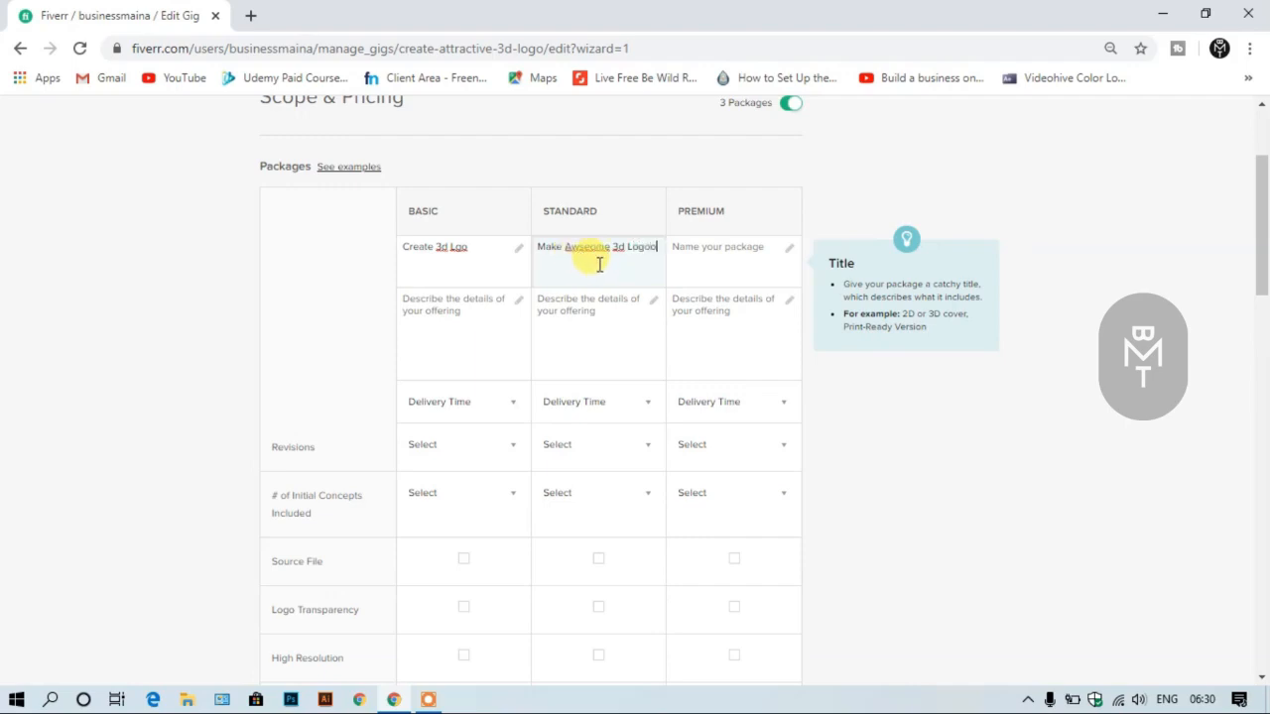
pyautogui.click(716, 251)
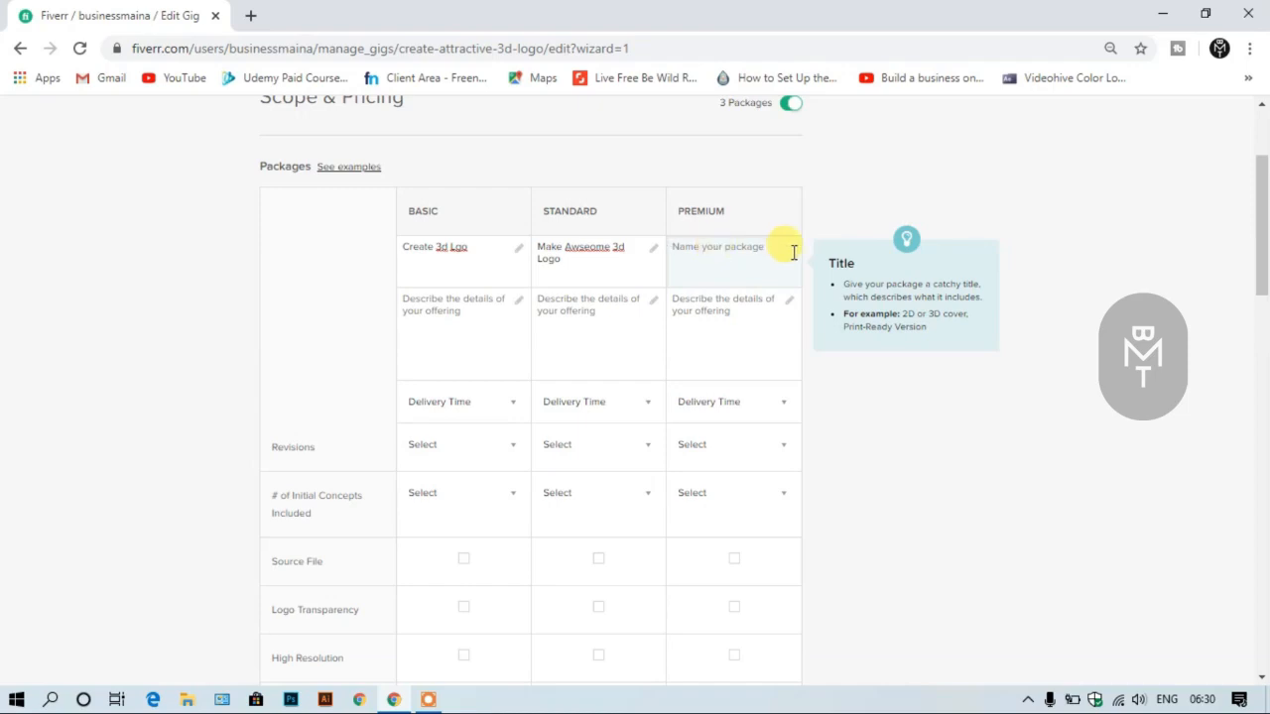
pyautogui.write('Make An Attractive 3D logo')
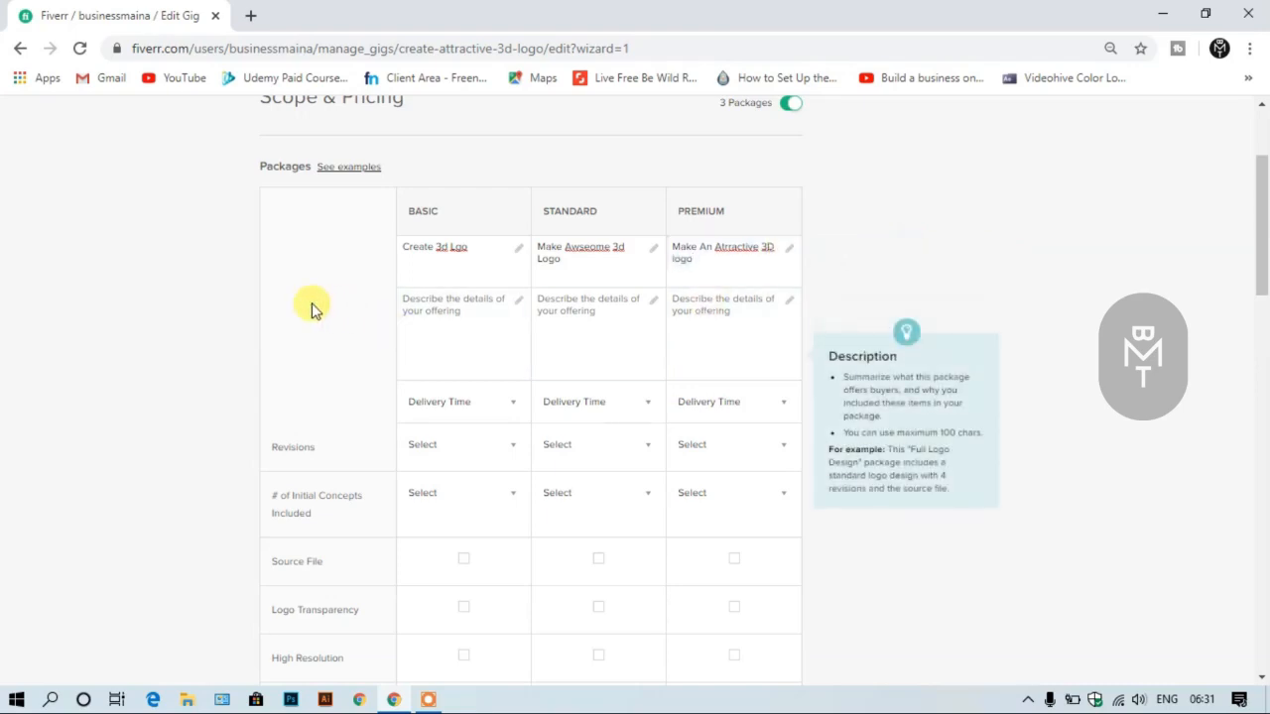
# - Set the delivery time to 4 days for Basic, 3 days for Standard and 2 days for Premium
pyautogui.click(460, 329)
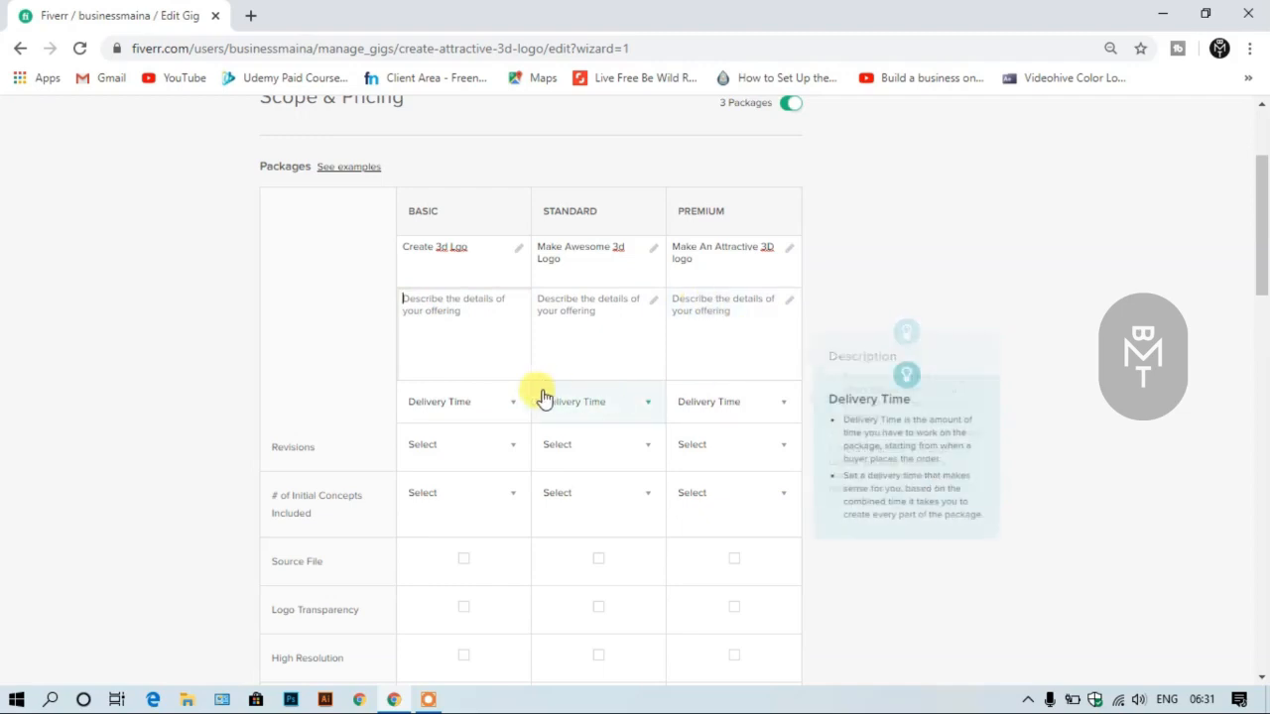
pyautogui.click(482, 406)
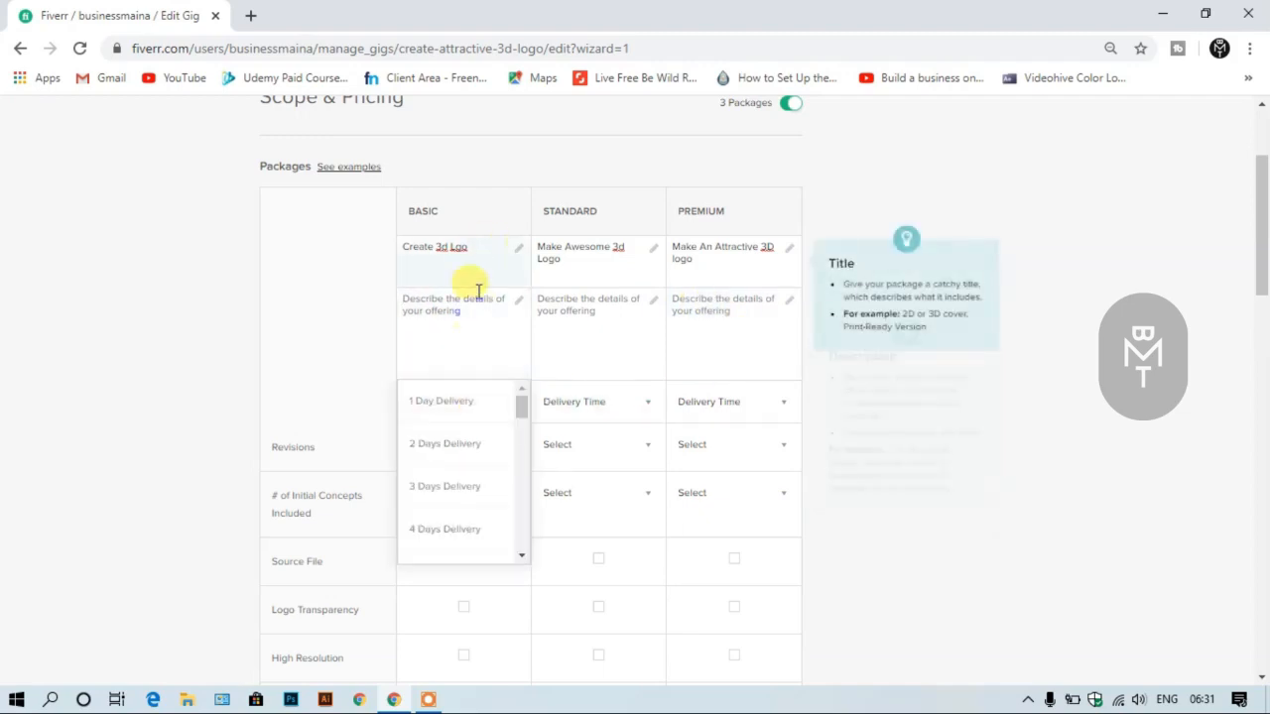
pyautogui.click(466, 533)
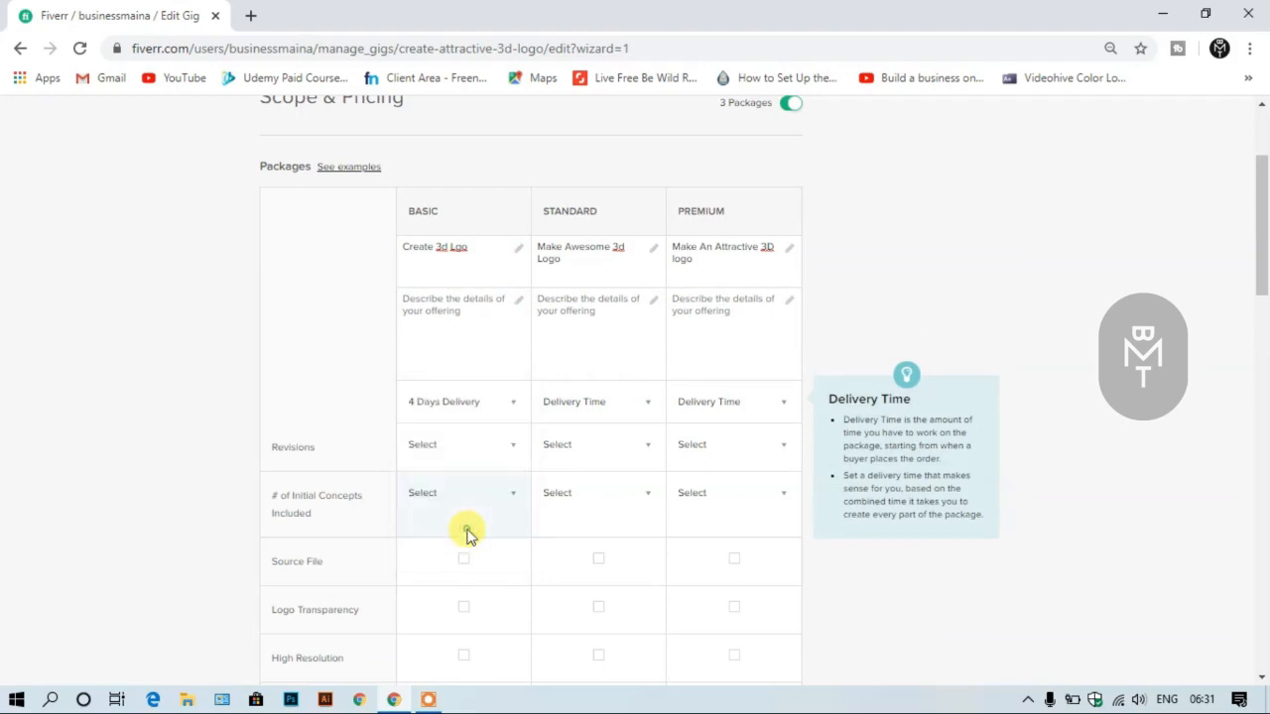
pyautogui.click(598, 406)
pyautogui.click(605, 488)
pyautogui.click(723, 402)
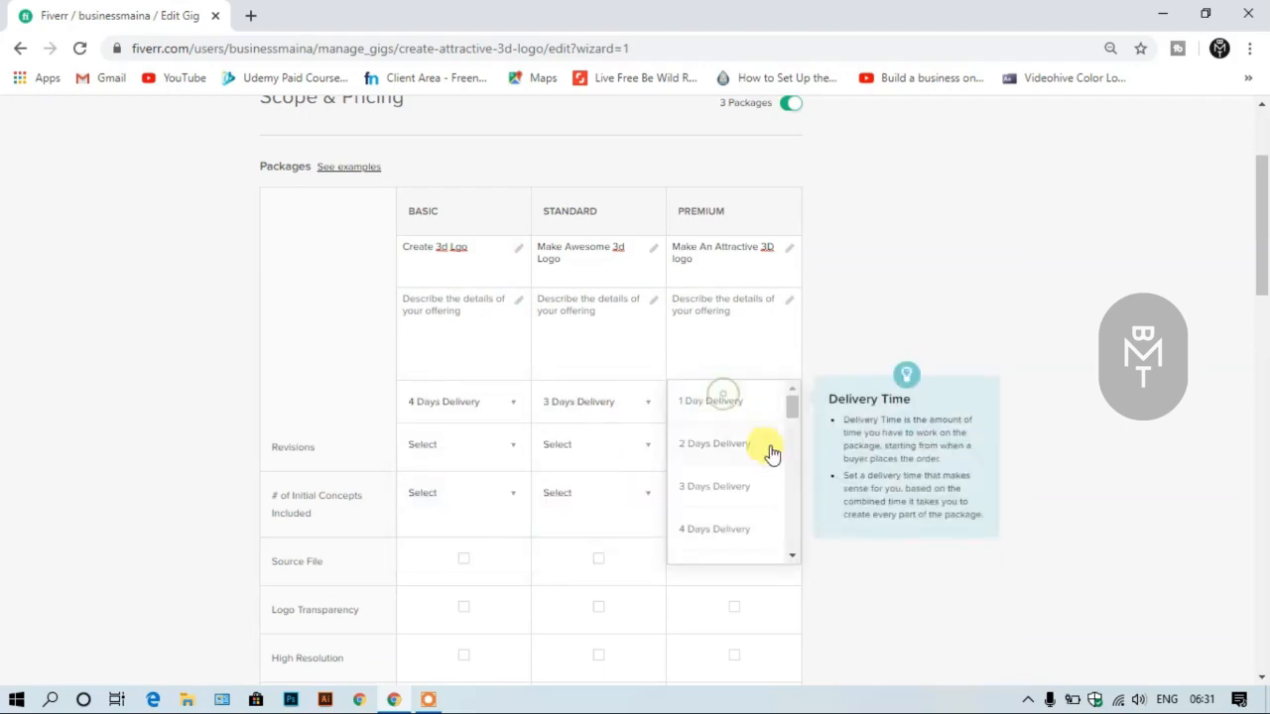
pyautogui.click(762, 446)
pyautogui.click(956, 307)
pyautogui.click(1074, 338)
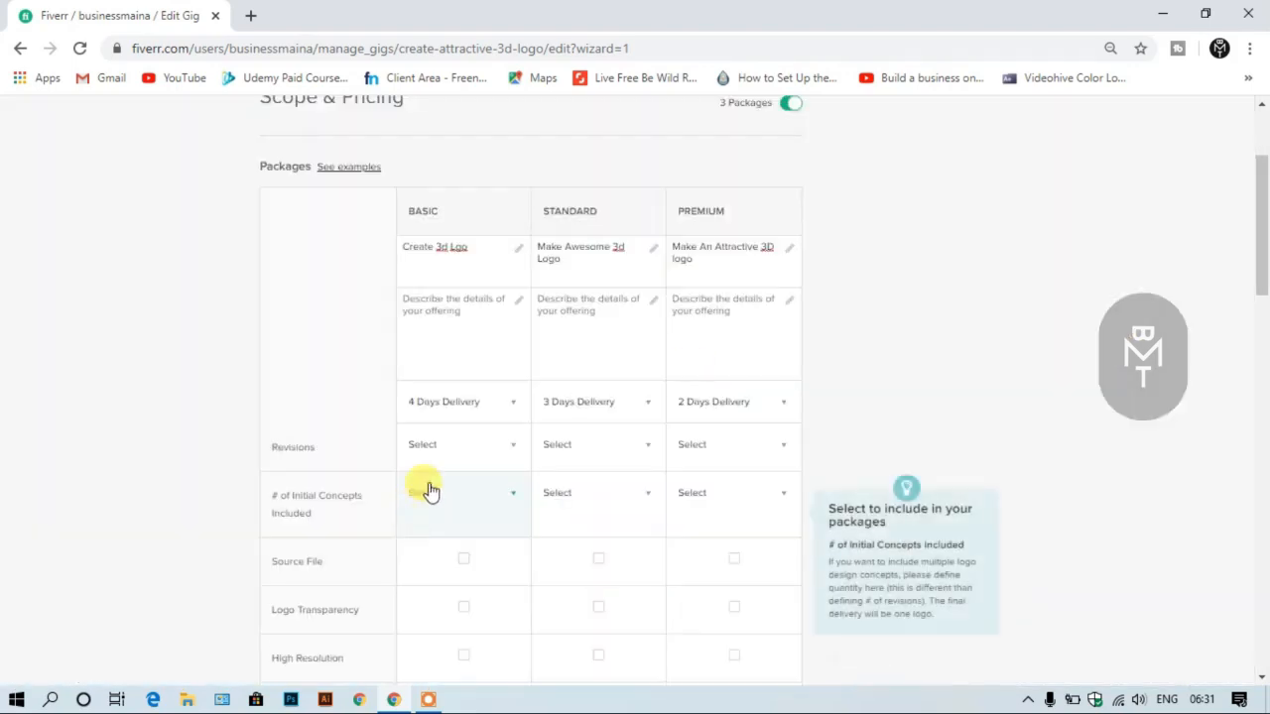
# - Set the number of revisions for the Basic package to 5
pyautogui.click(449, 437)
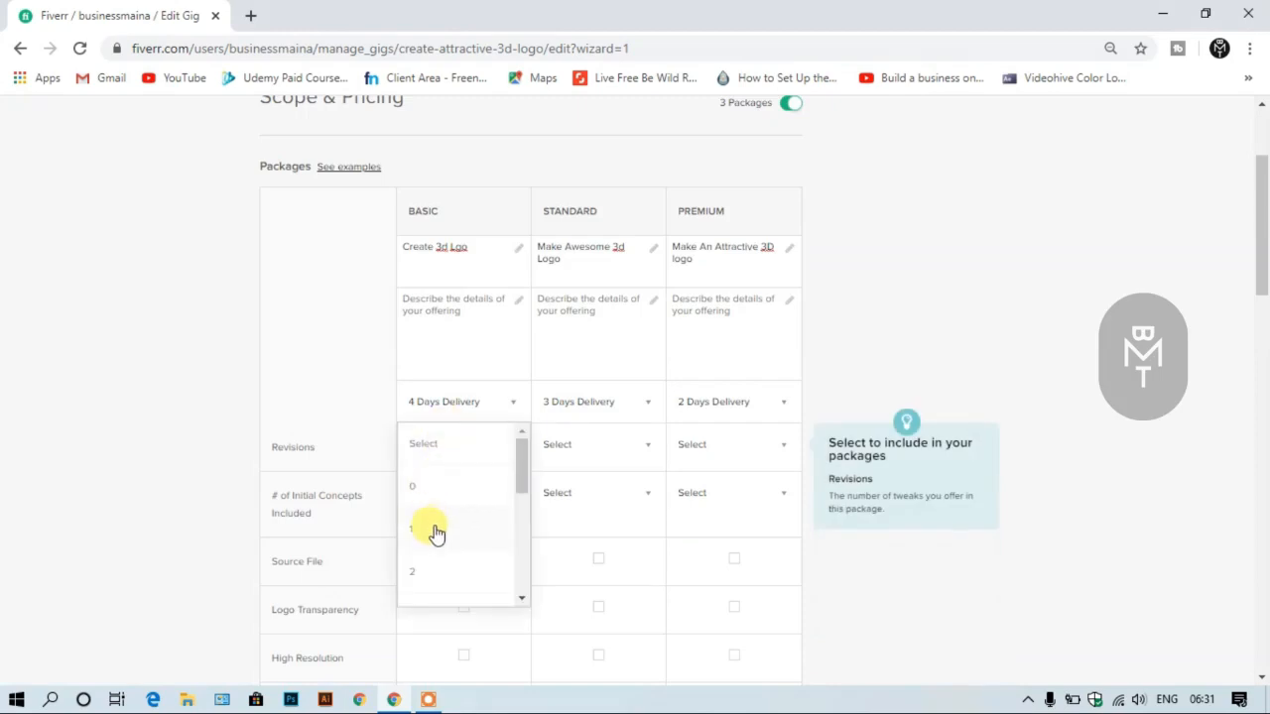
pyautogui.scroll(-3, 432, 531)
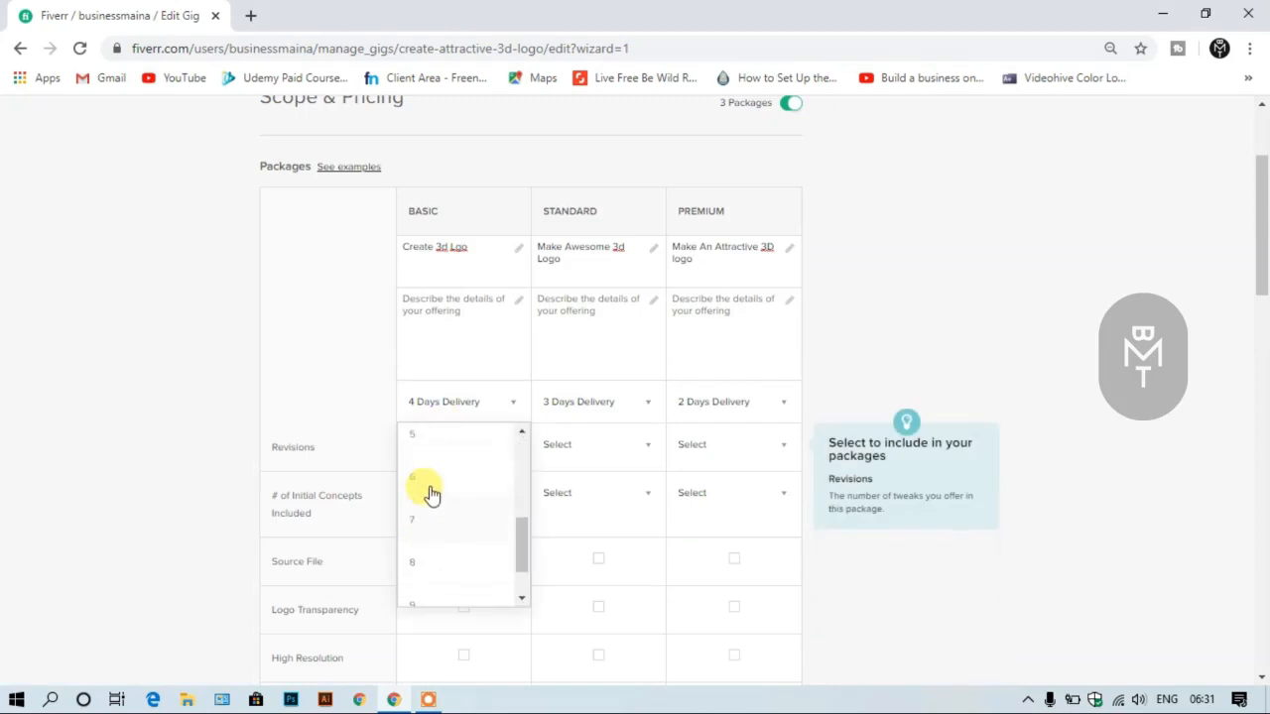
pyautogui.scroll(1, 432, 500)
pyautogui.click(433, 514)
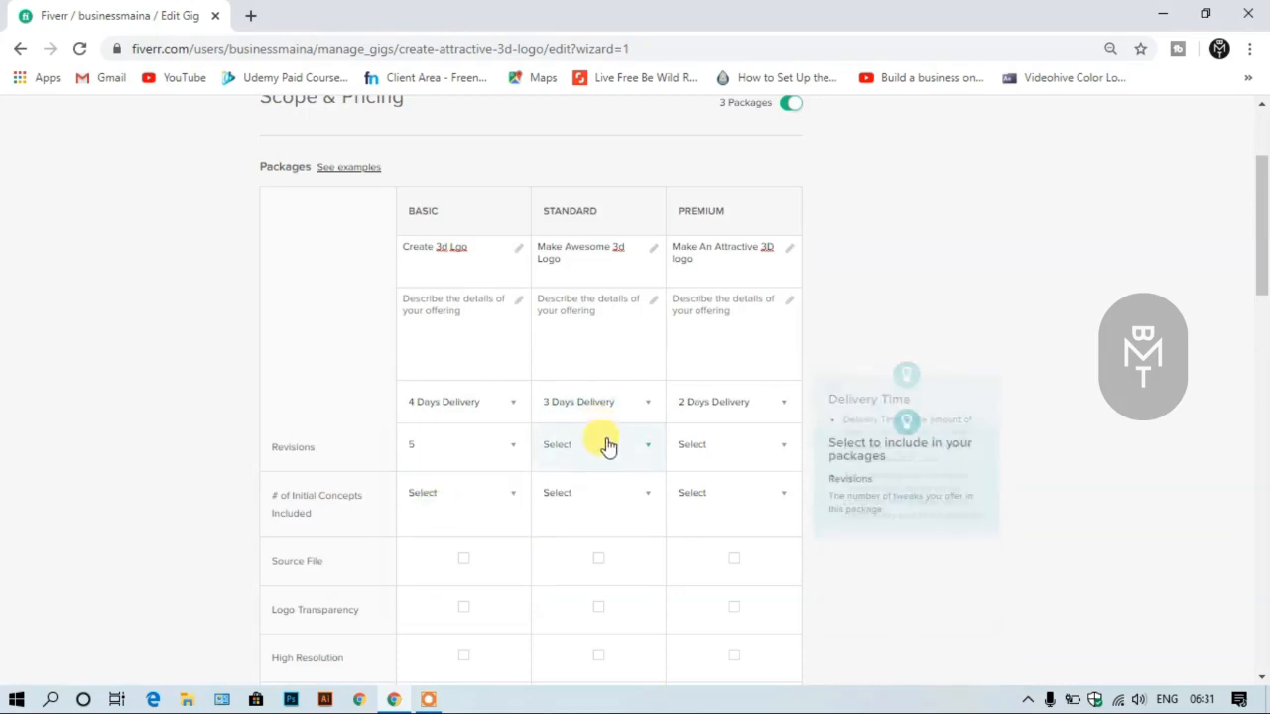
# - Set the number of revisions to 2 for Basic, 3 for Standard and 5 for Premium
pyautogui.click(470, 447)
pyautogui.scroll(2, 440, 486)
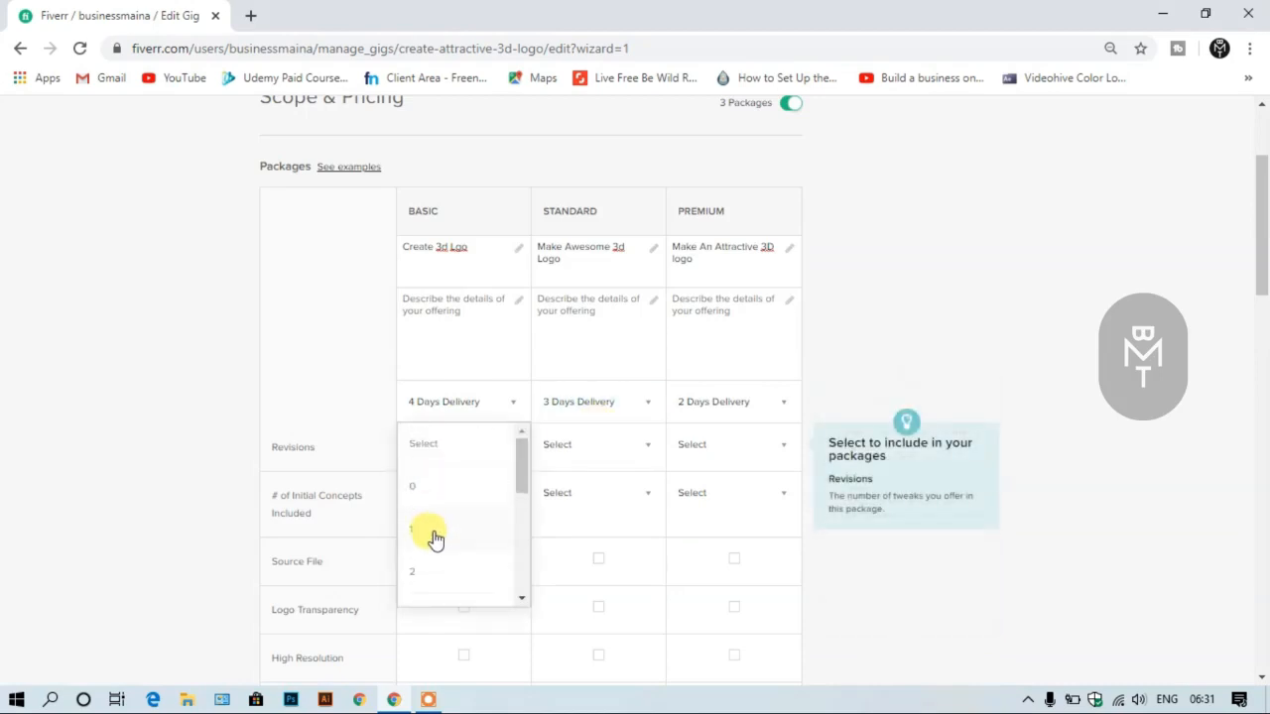
pyautogui.click(431, 571)
pyautogui.click(566, 454)
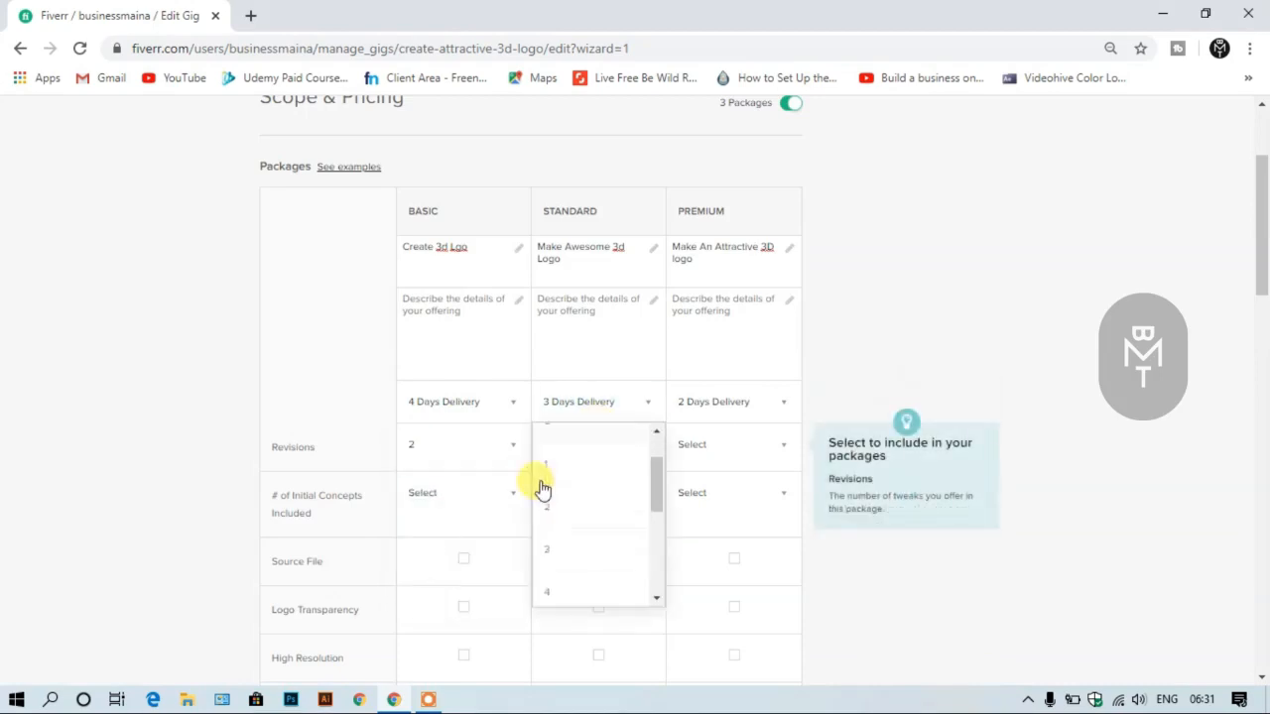
pyautogui.scroll(-3, 543, 491)
pyautogui.click(568, 446)
pyautogui.click(689, 457)
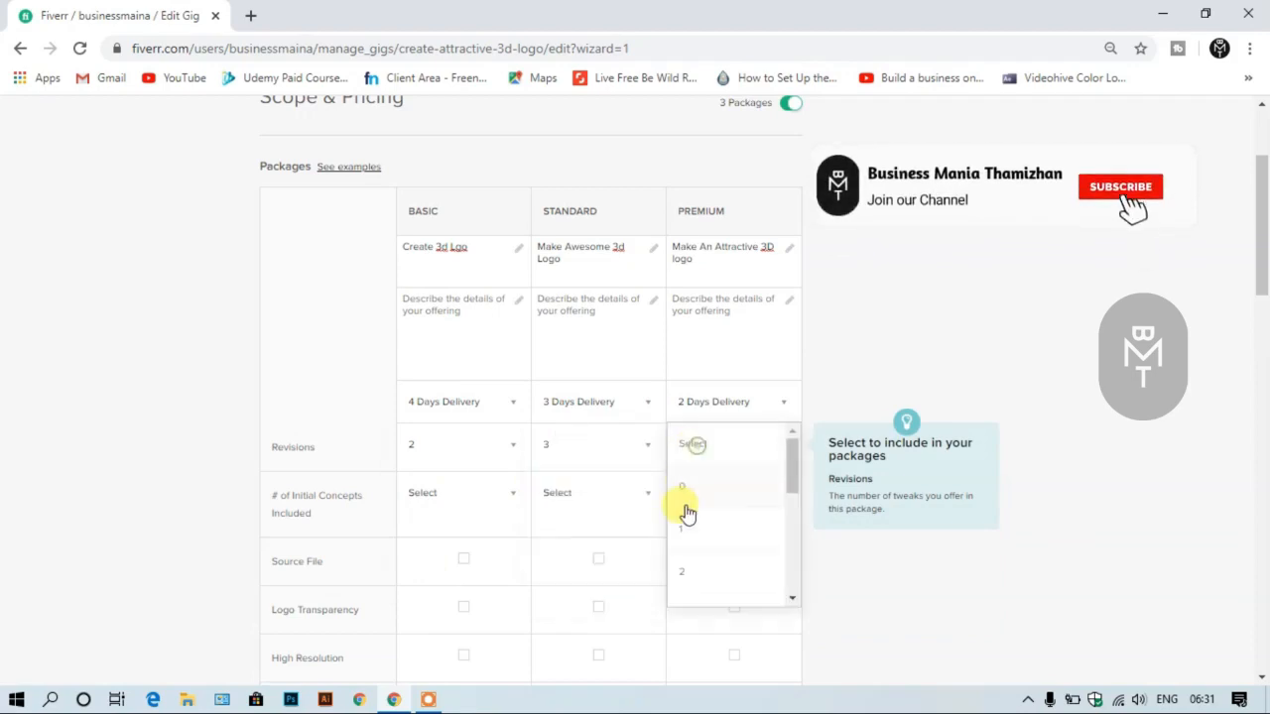
pyautogui.scroll(-3, 683, 538)
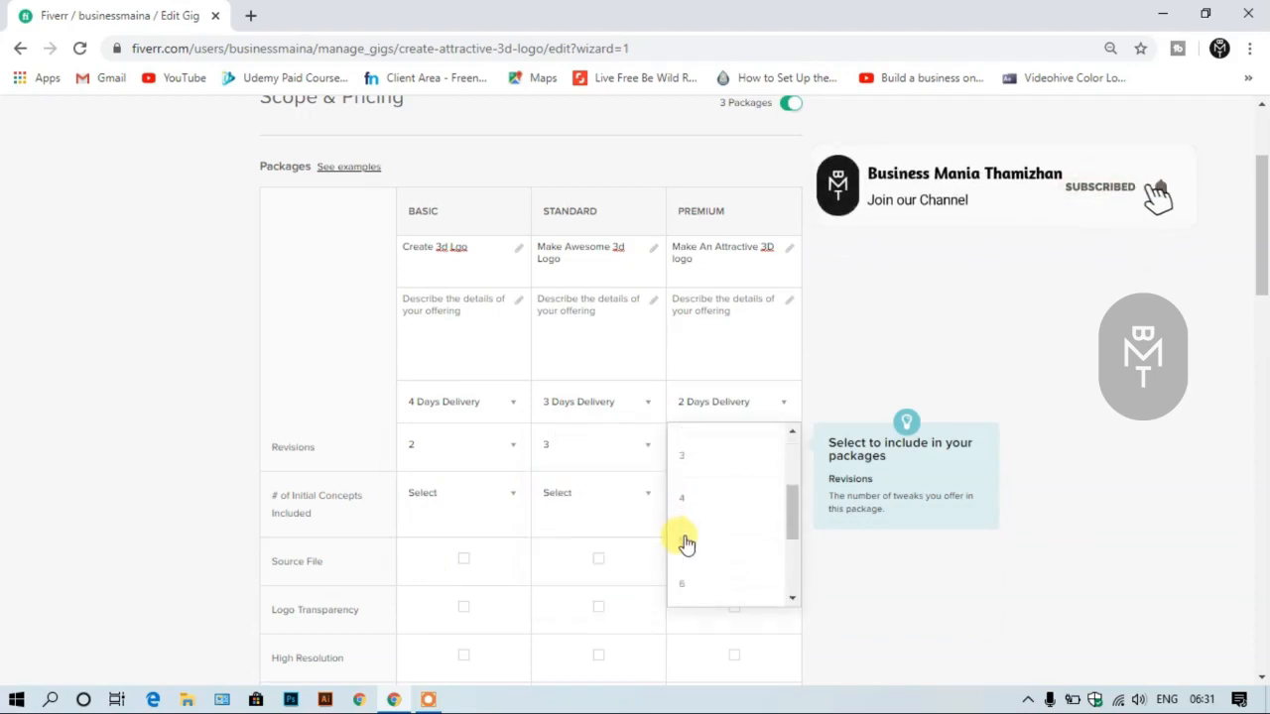
pyautogui.click(698, 488)
# - Set the number of initial concepts included in the Basic package to 1
pyautogui.scroll(-1, 893, 442)
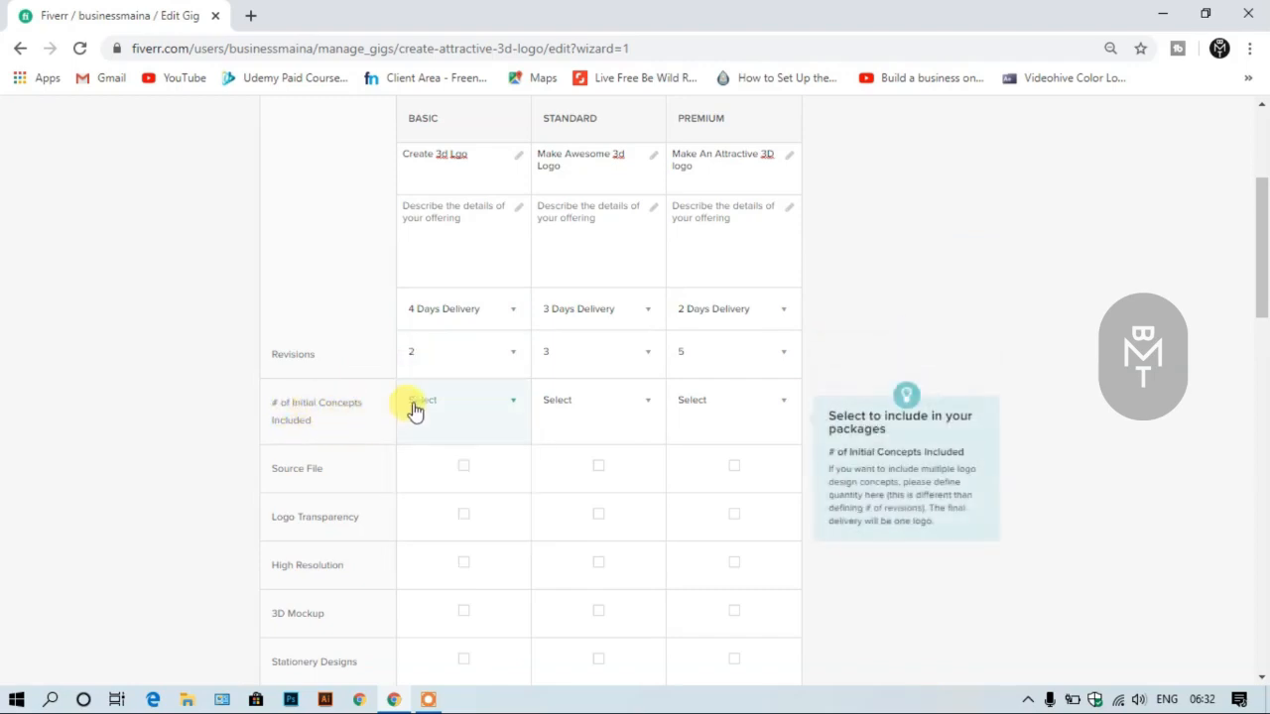
pyautogui.click(471, 414)
pyautogui.scroll(1, 471, 416)
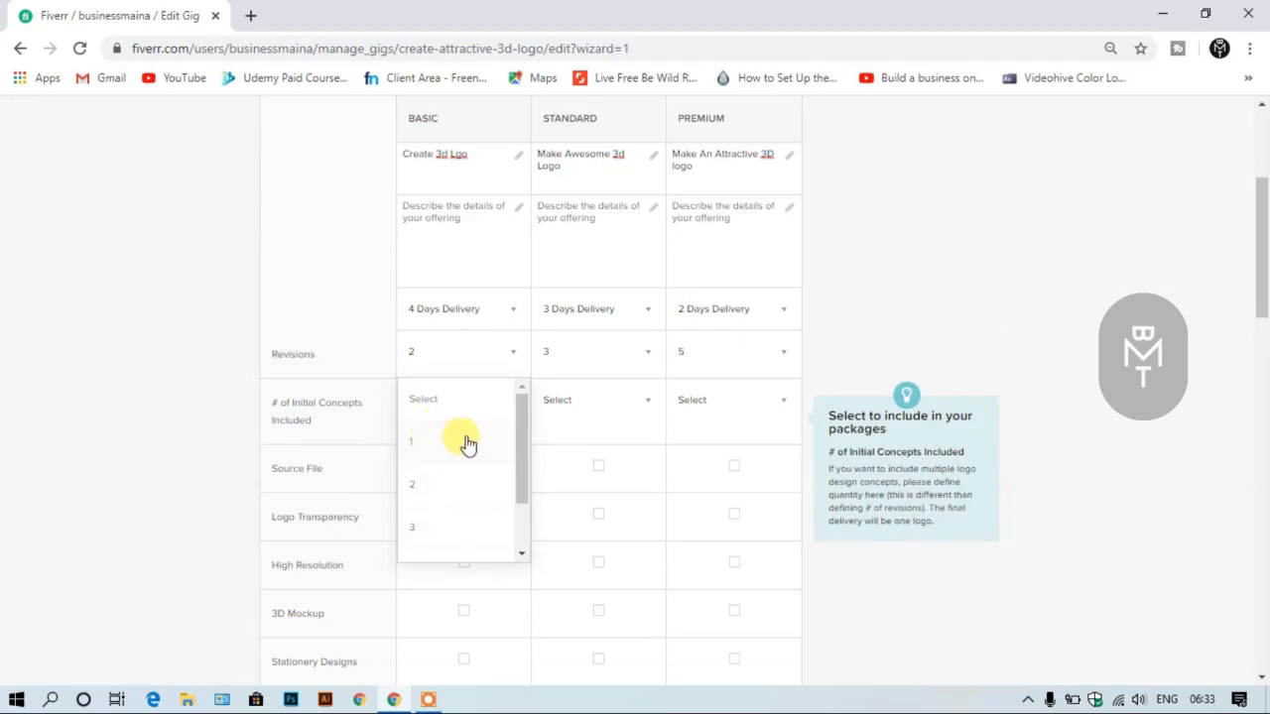
pyautogui.click(466, 441)
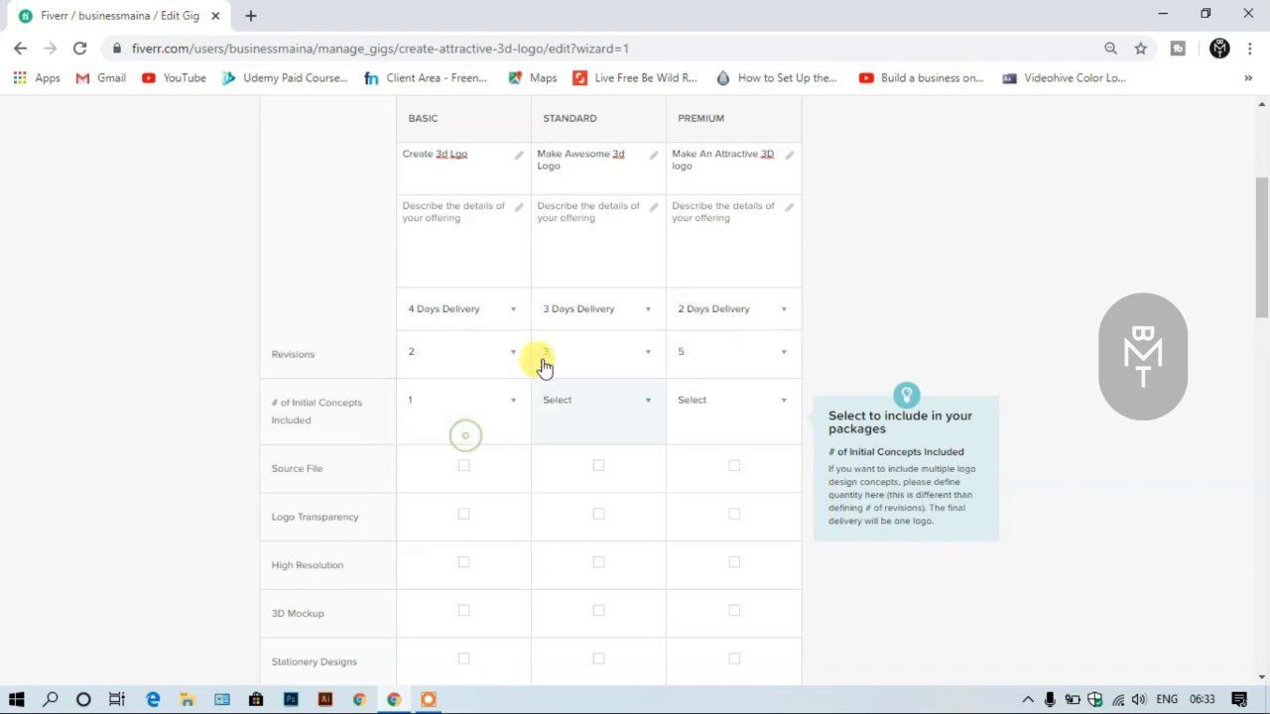
# - Set the number of initial concepts included to 2 for Standard and 3 for Premium
pyautogui.click(633, 405)
pyautogui.click(602, 484)
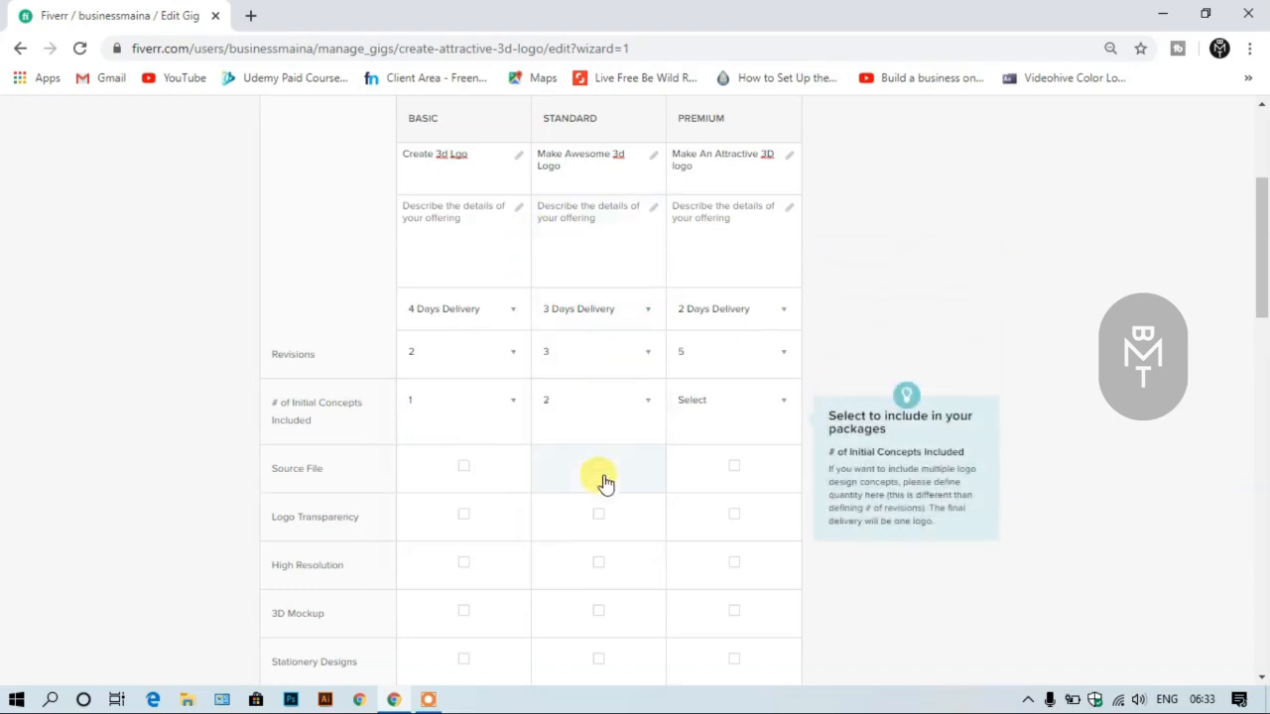
pyautogui.click(728, 403)
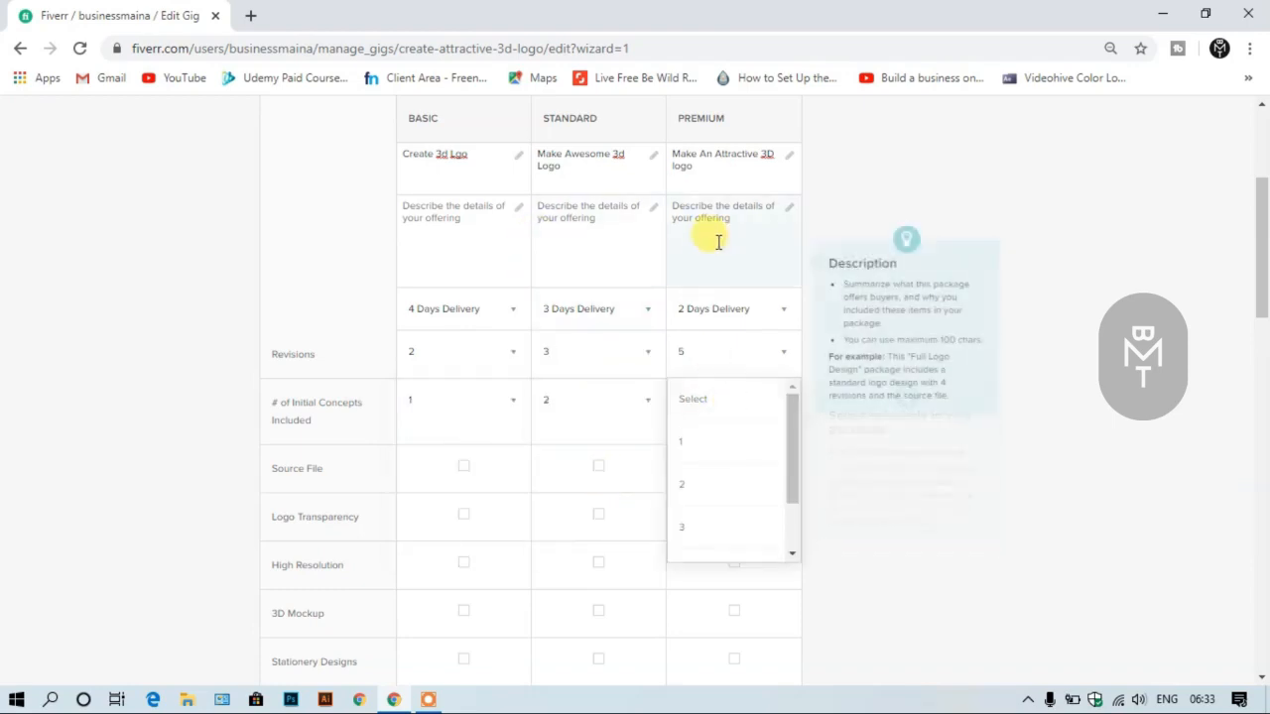
pyautogui.click(725, 526)
# - Include the source file in the Standard and Premium packages, leaving it out of Basic
pyautogui.scroll(-2, 1032, 446)
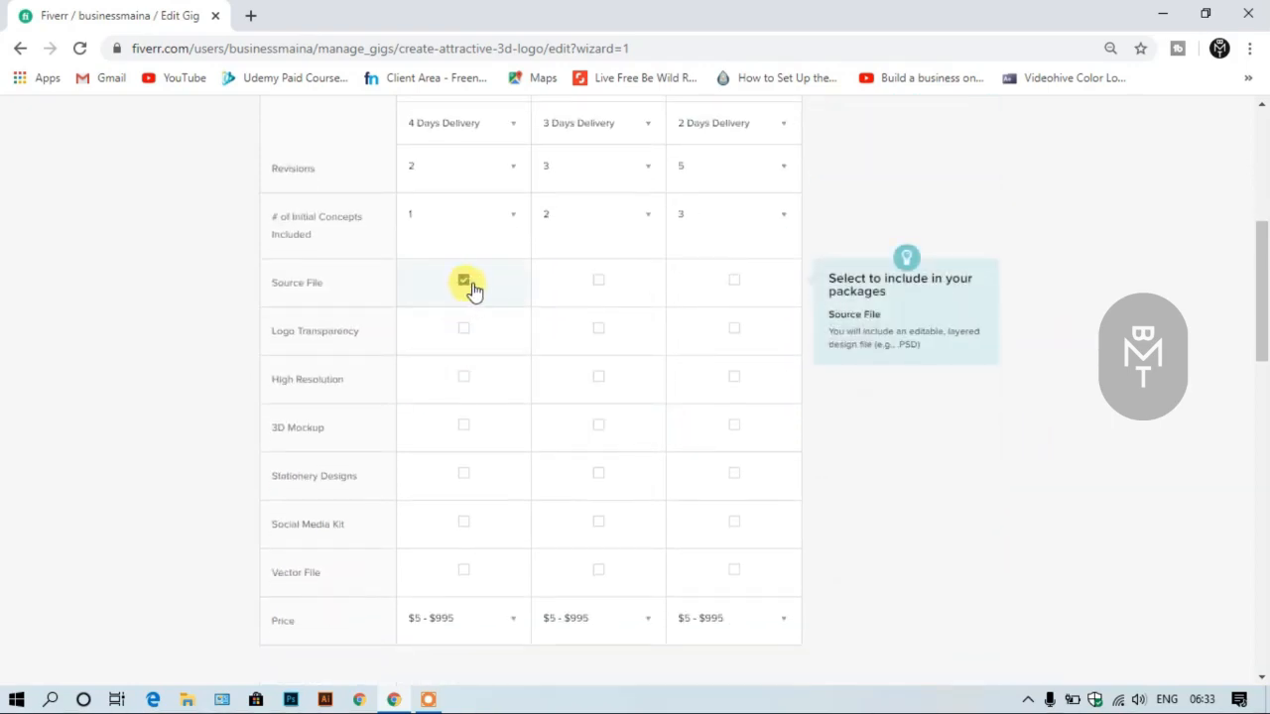
pyautogui.click(599, 282)
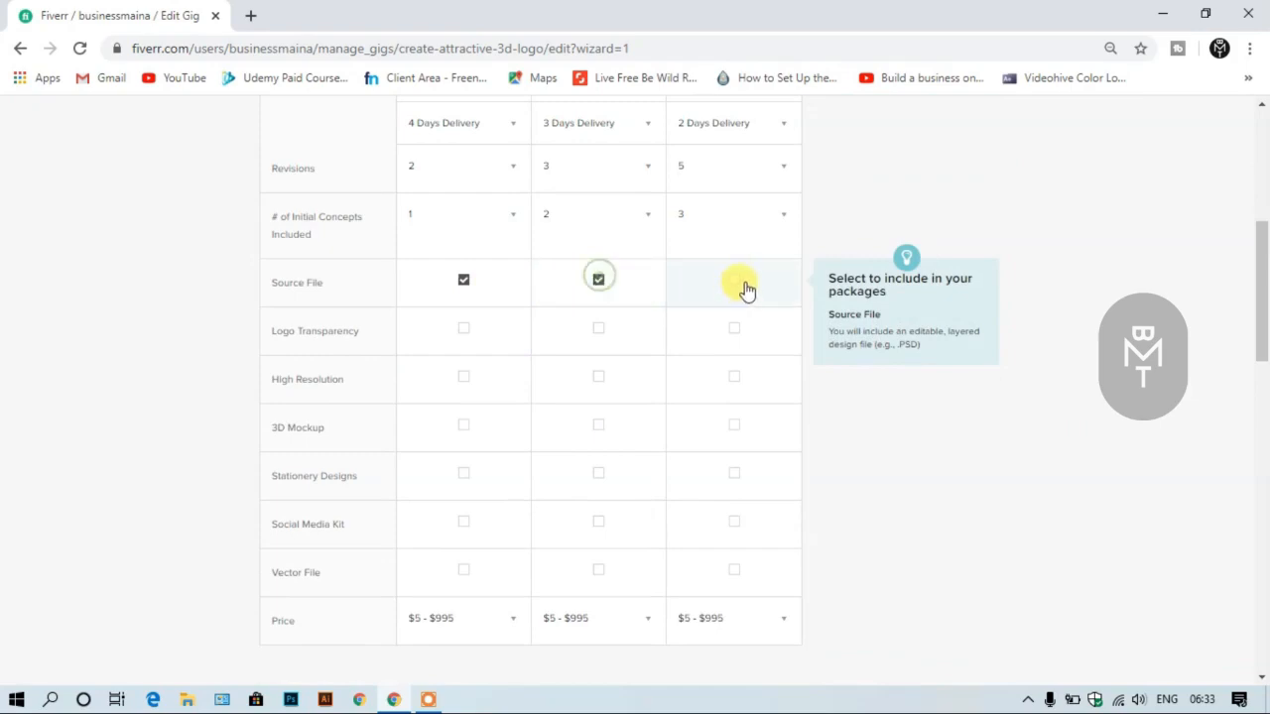
pyautogui.click(742, 283)
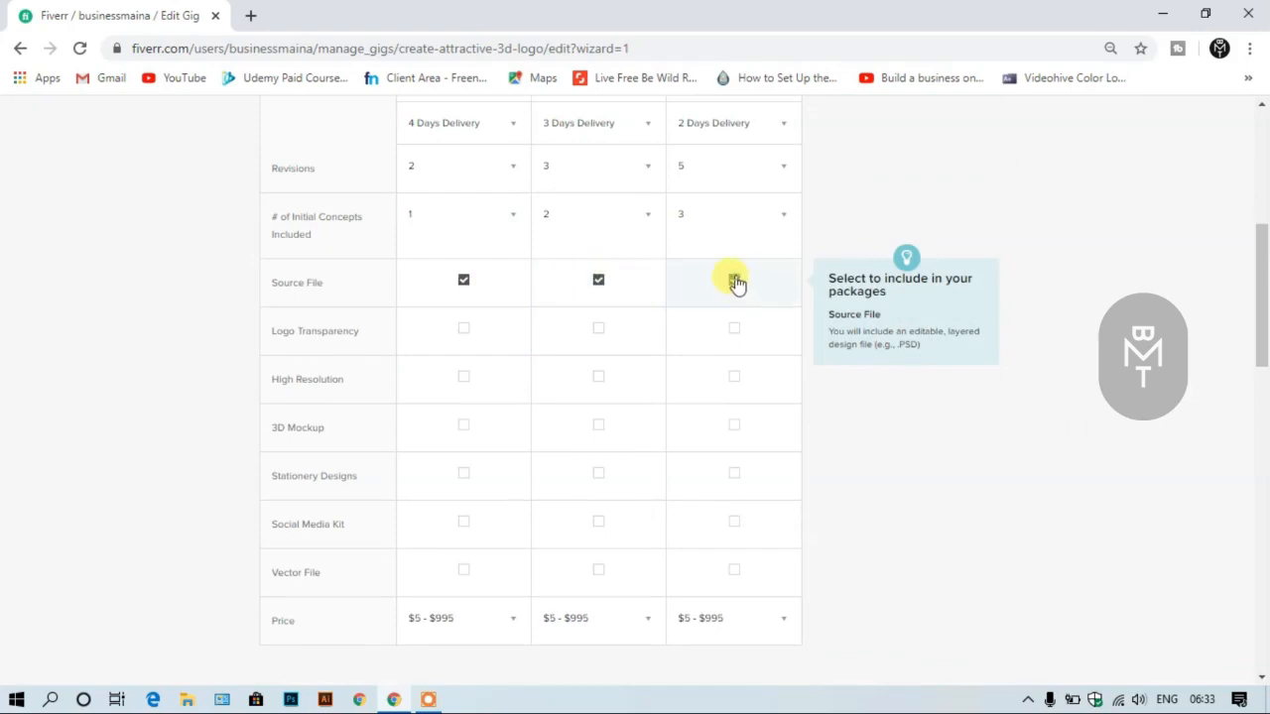
pyautogui.click(464, 284)
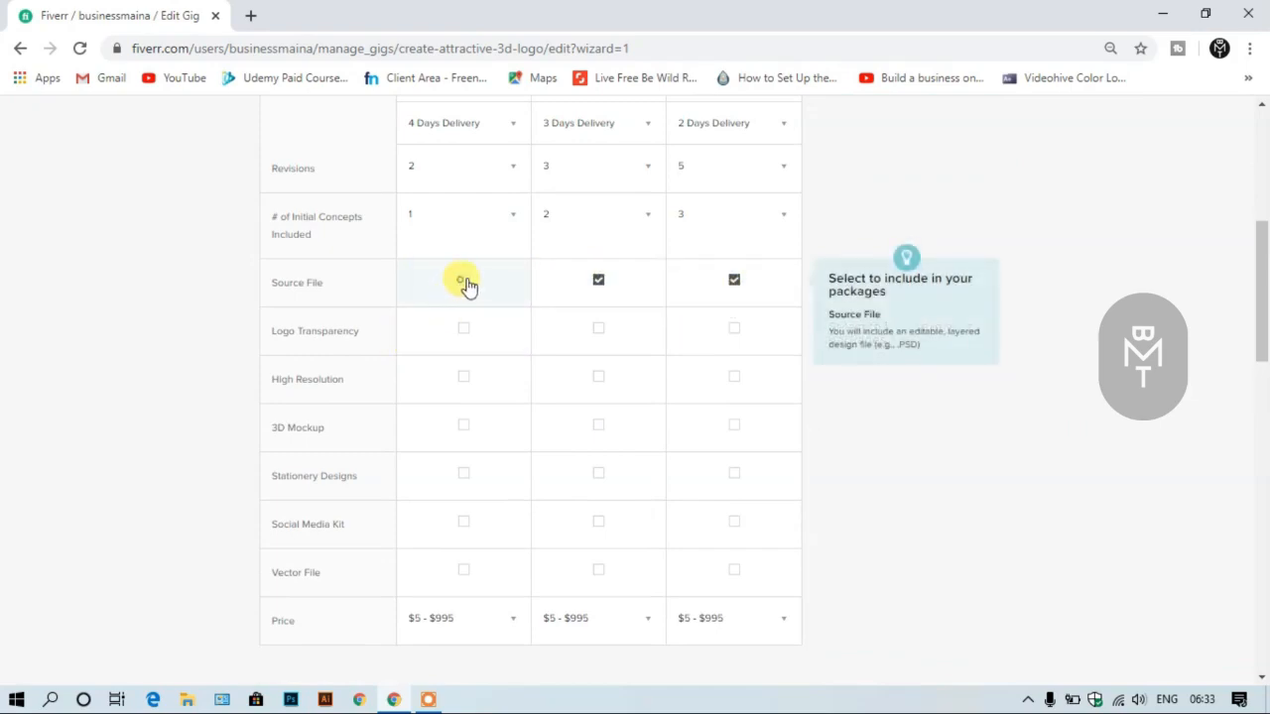
# - Include logo transparency in the Basic, Standard and Premium packages
pyautogui.click(462, 335)
pyautogui.click(595, 333)
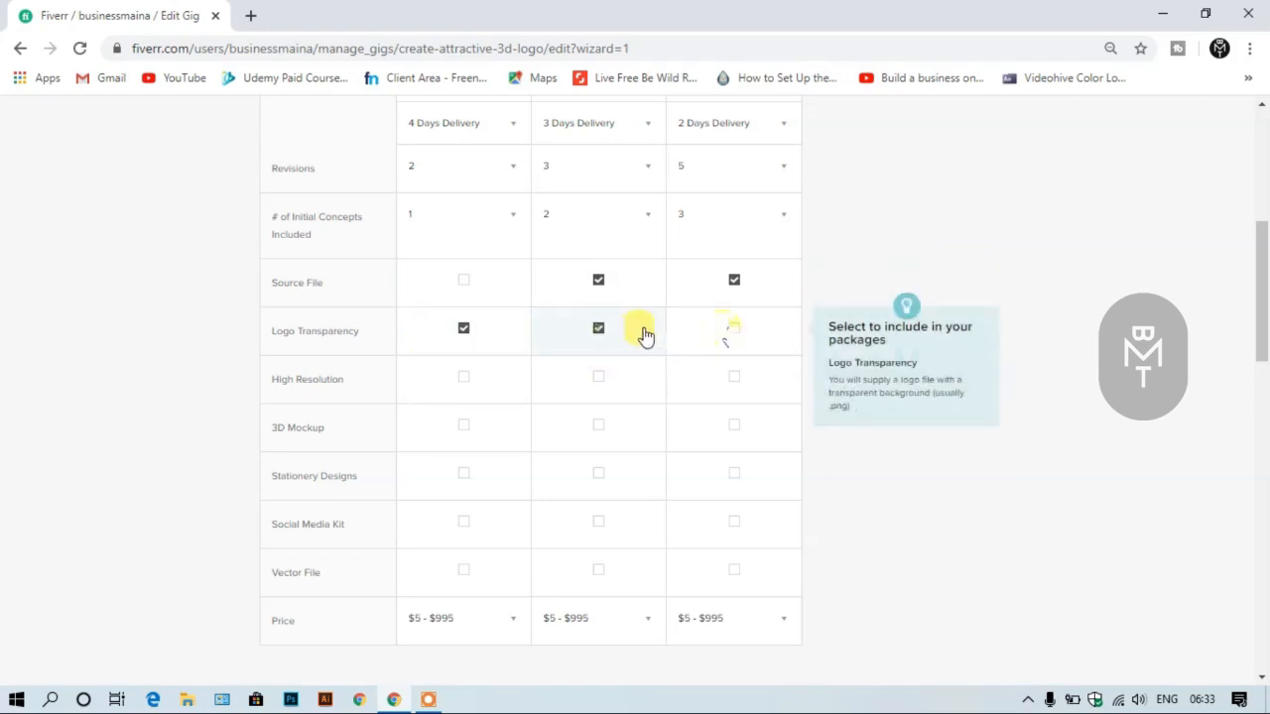
pyautogui.click(732, 331)
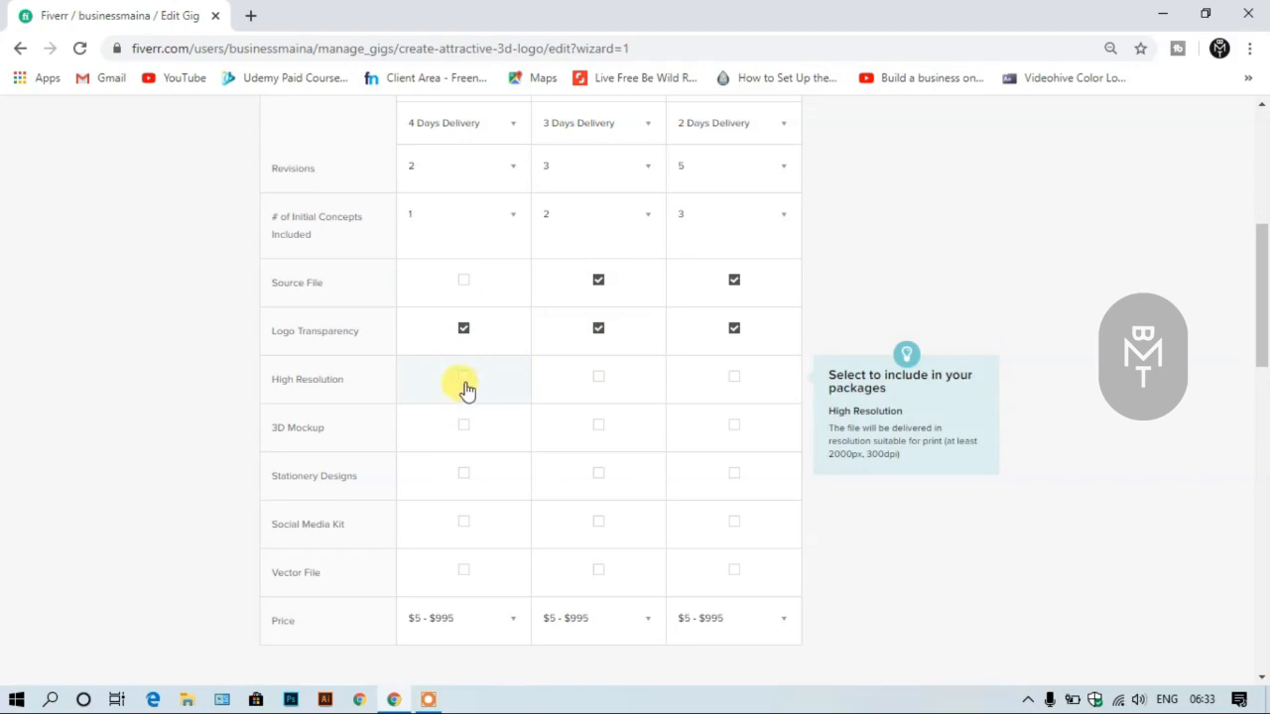
# - Include high resolution and the 3D mockup in the Standard and Premium packages only
pyautogui.click(596, 379)
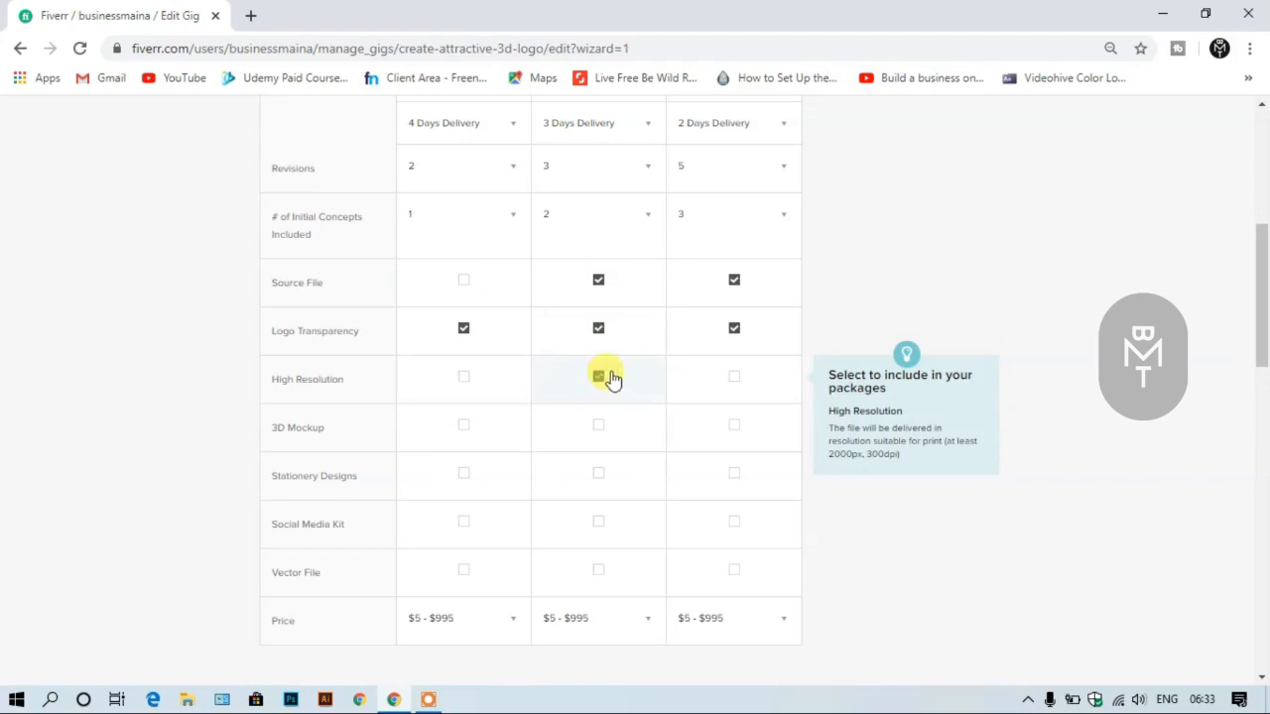
pyautogui.click(734, 379)
pyautogui.click(462, 427)
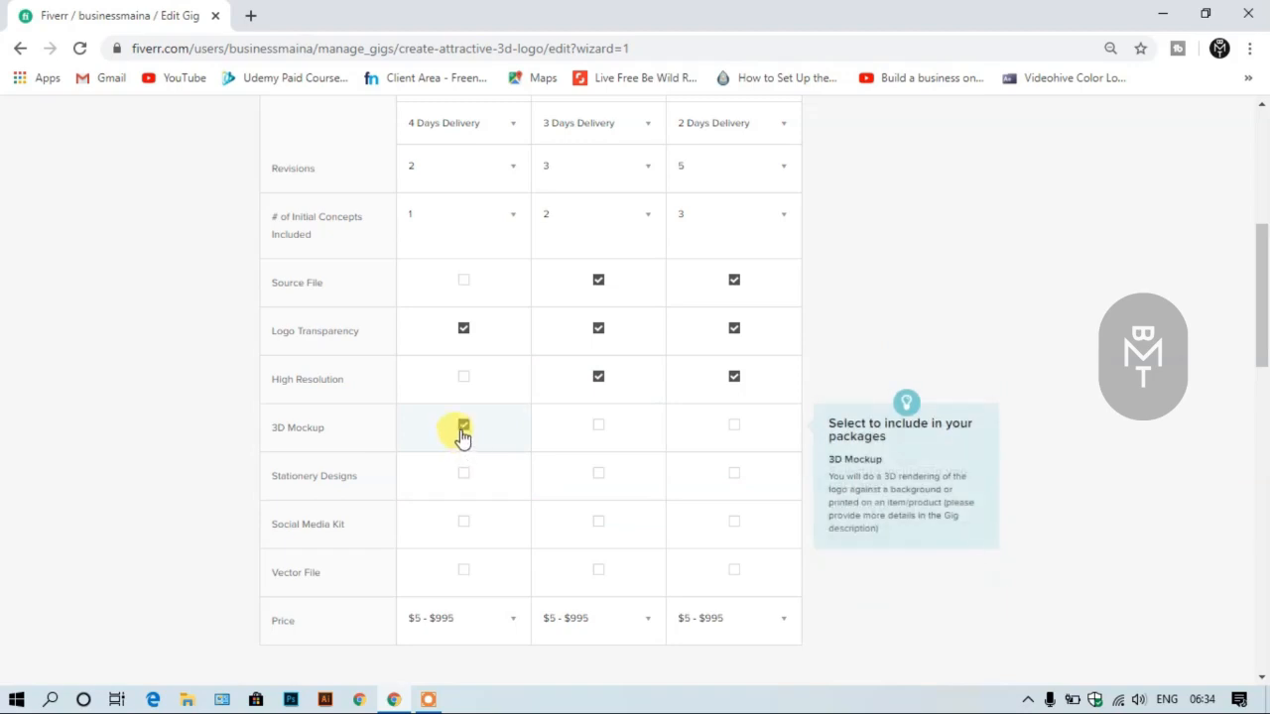
pyautogui.click(463, 428)
pyautogui.click(596, 427)
pyautogui.click(731, 430)
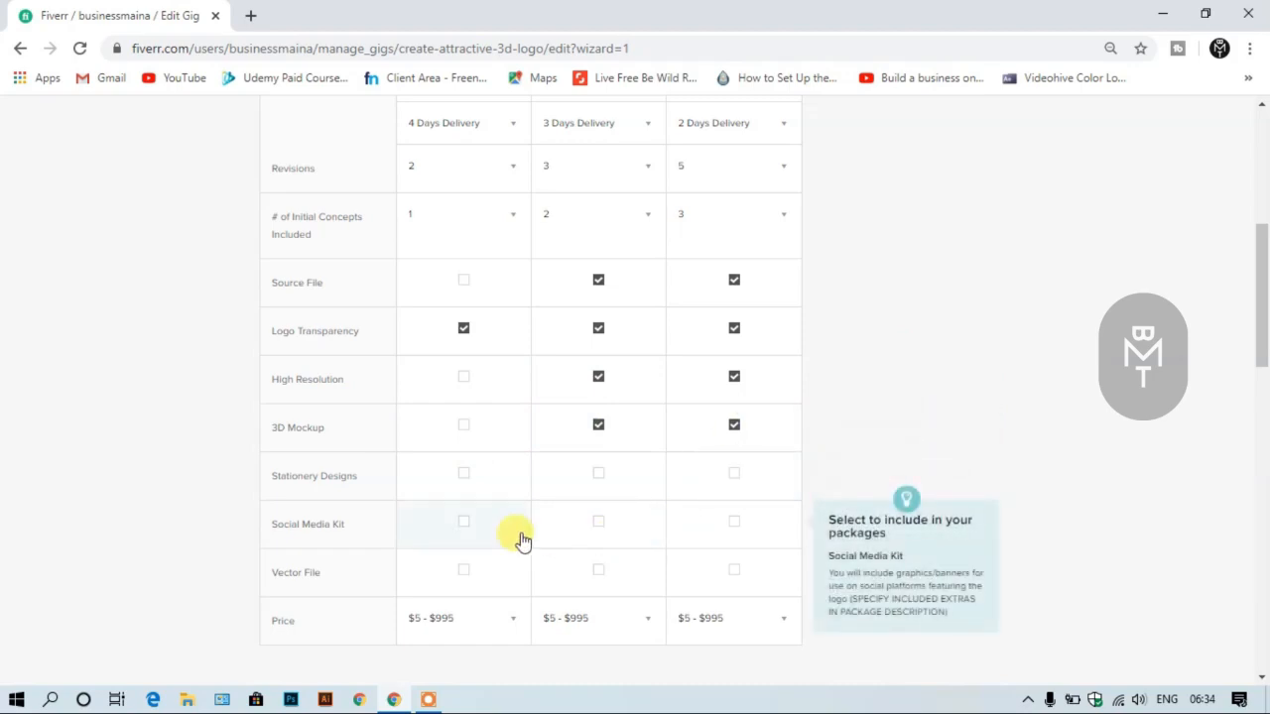
# - Include stationery designs and the social media kit in all three packages
pyautogui.click(461, 480)
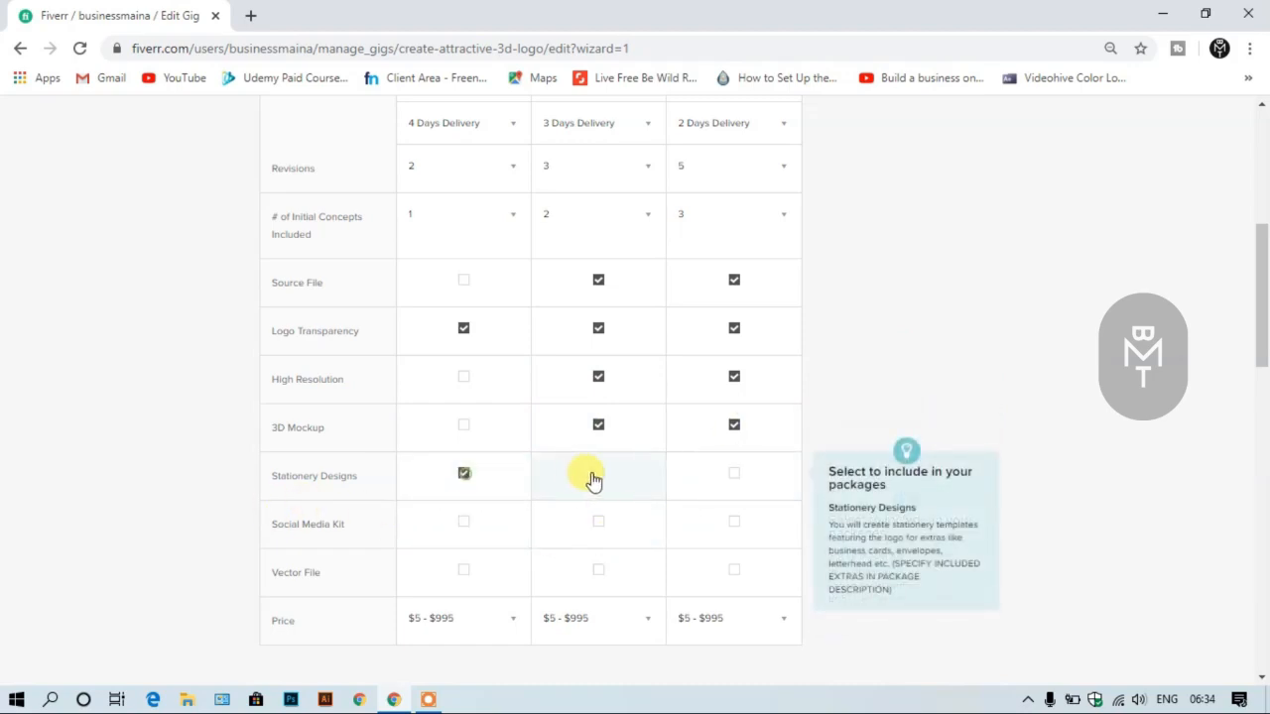
pyautogui.click(595, 476)
pyautogui.click(732, 476)
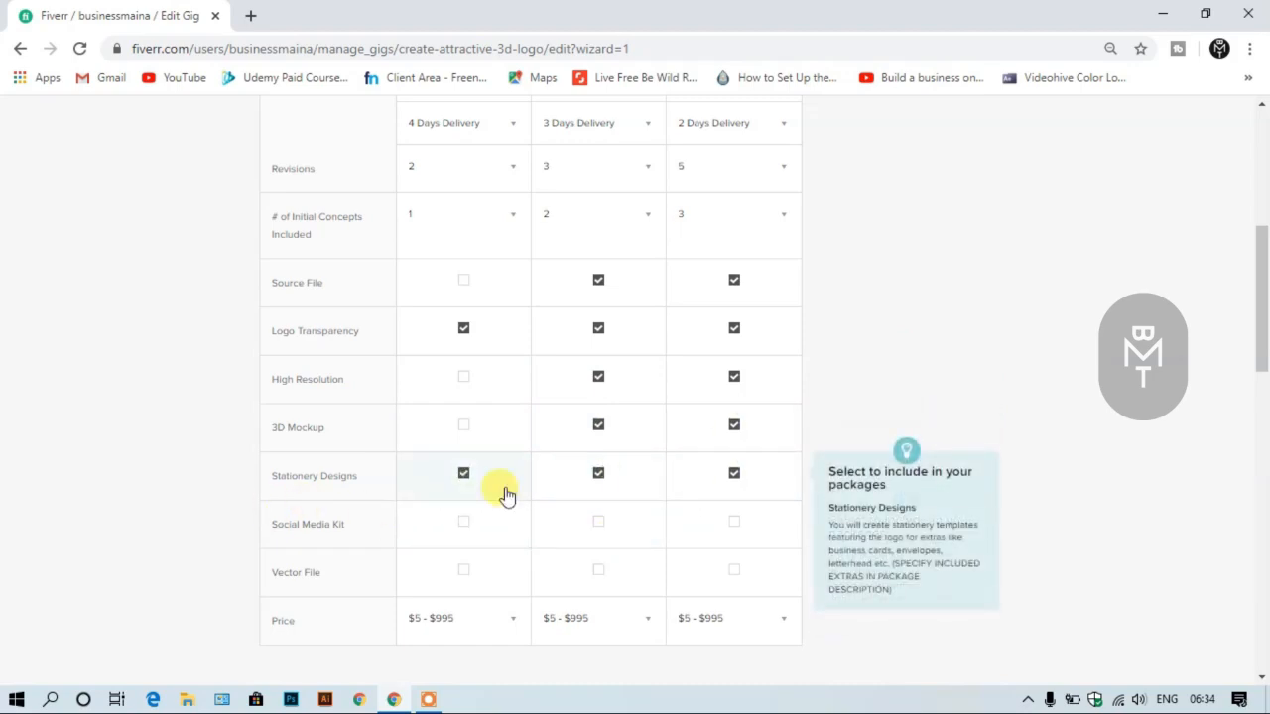
pyautogui.click(461, 525)
pyautogui.click(598, 526)
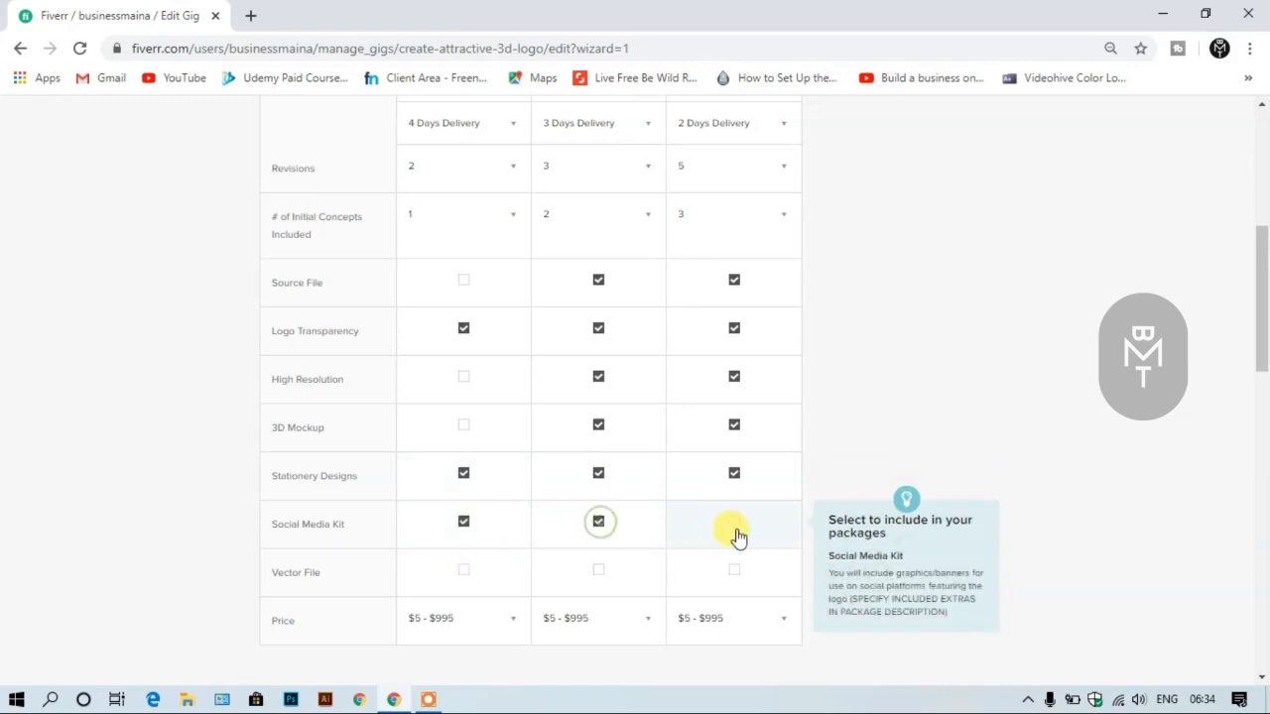
pyautogui.click(732, 528)
# - Include the vector file in the Standard and Premium packages only
pyautogui.scroll(-1, 531, 526)
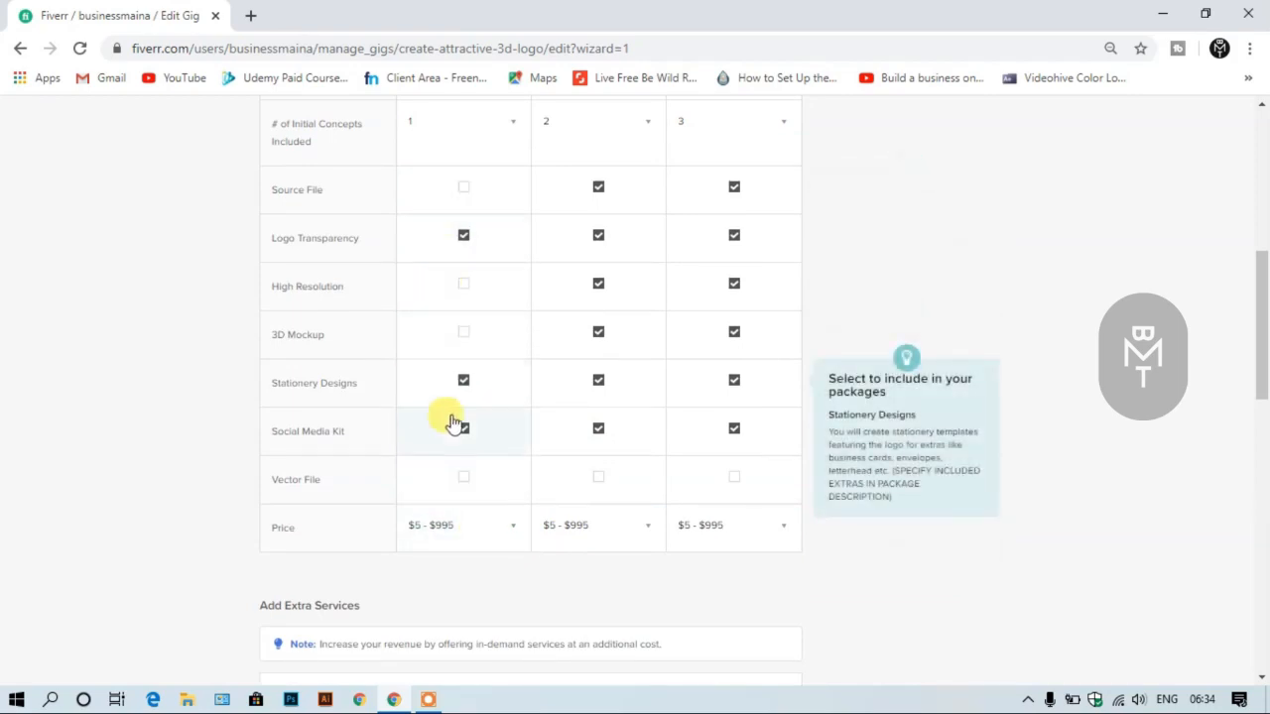
pyautogui.click(598, 477)
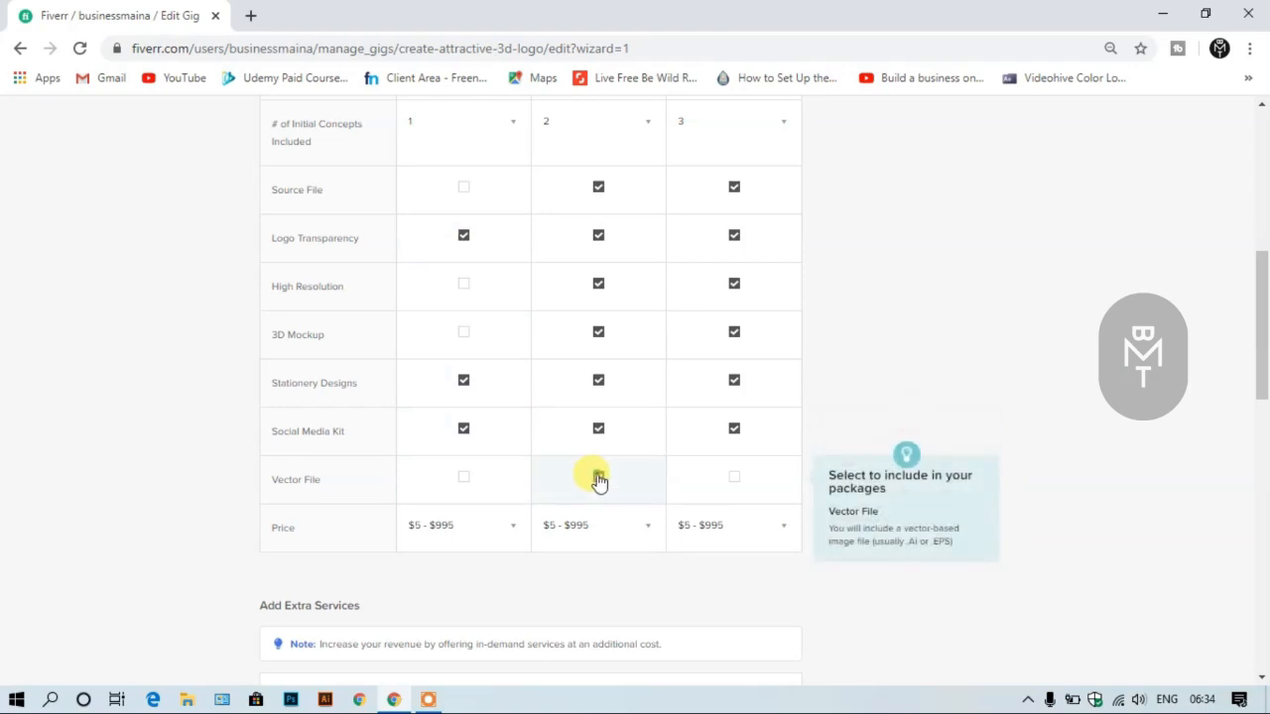
pyautogui.click(735, 480)
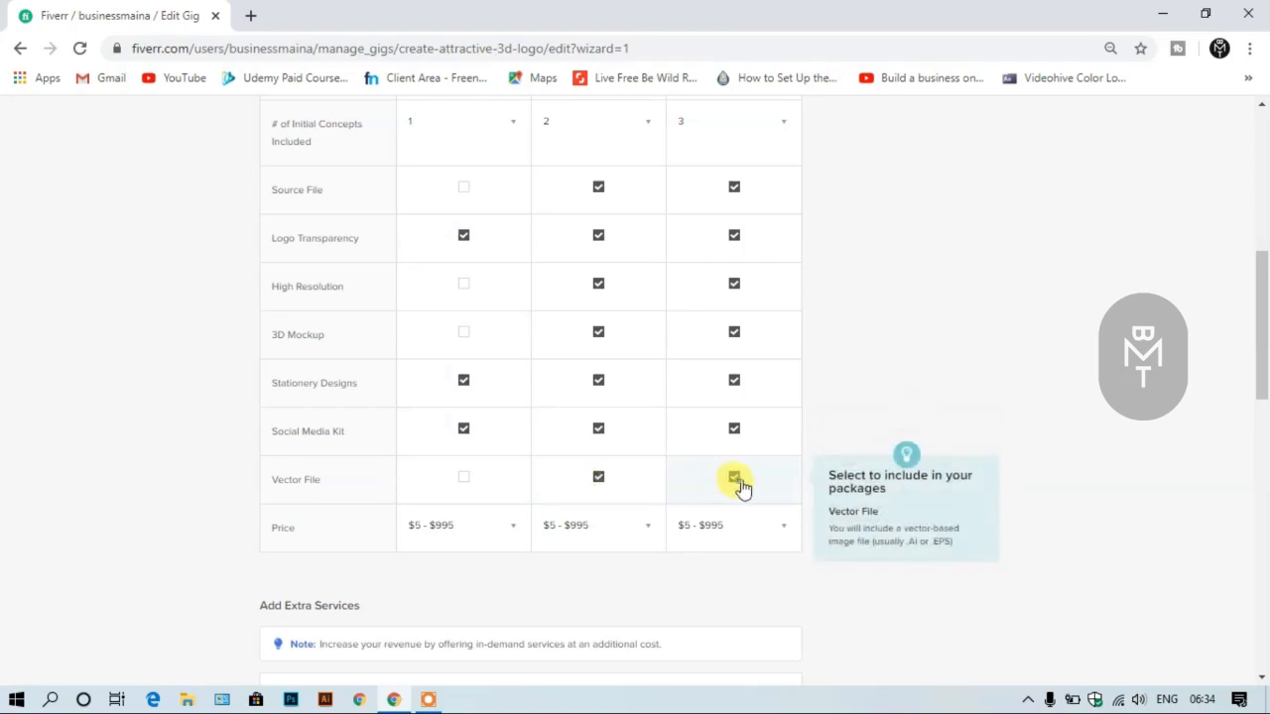
# - Set the package prices to $5 for Basic, $10 for Standard and $15 for Premium
pyautogui.click(496, 525)
pyautogui.click(456, 526)
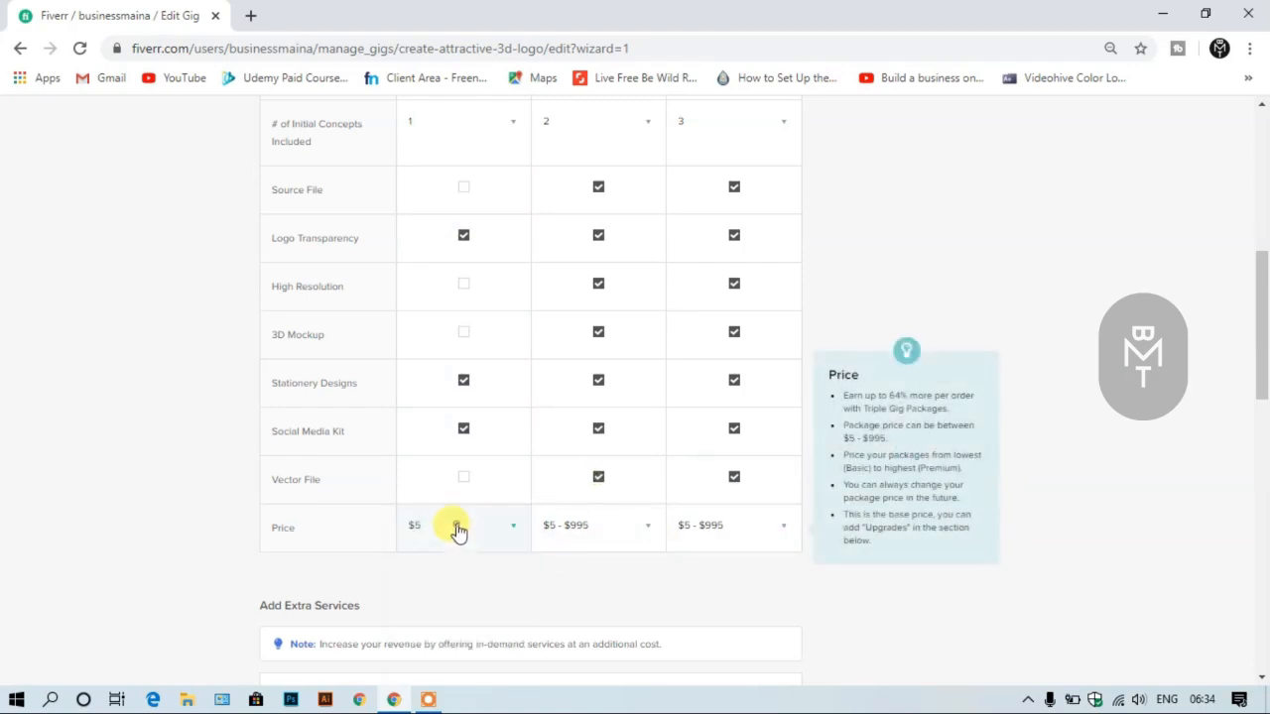
pyautogui.click(600, 527)
pyautogui.click(586, 567)
pyautogui.click(748, 549)
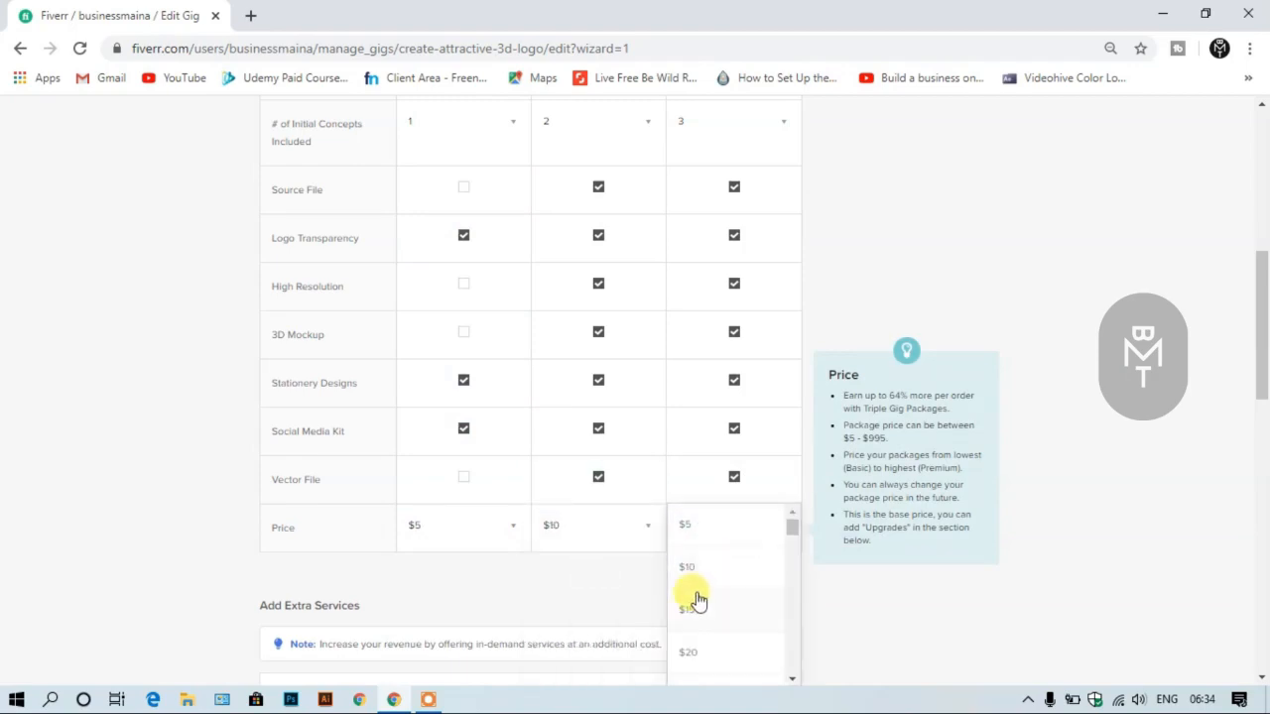
pyautogui.click(695, 609)
# - Set the extra fast delivery option of the Basic package to 1 day for an extra $5
pyautogui.scroll(-2, 856, 484)
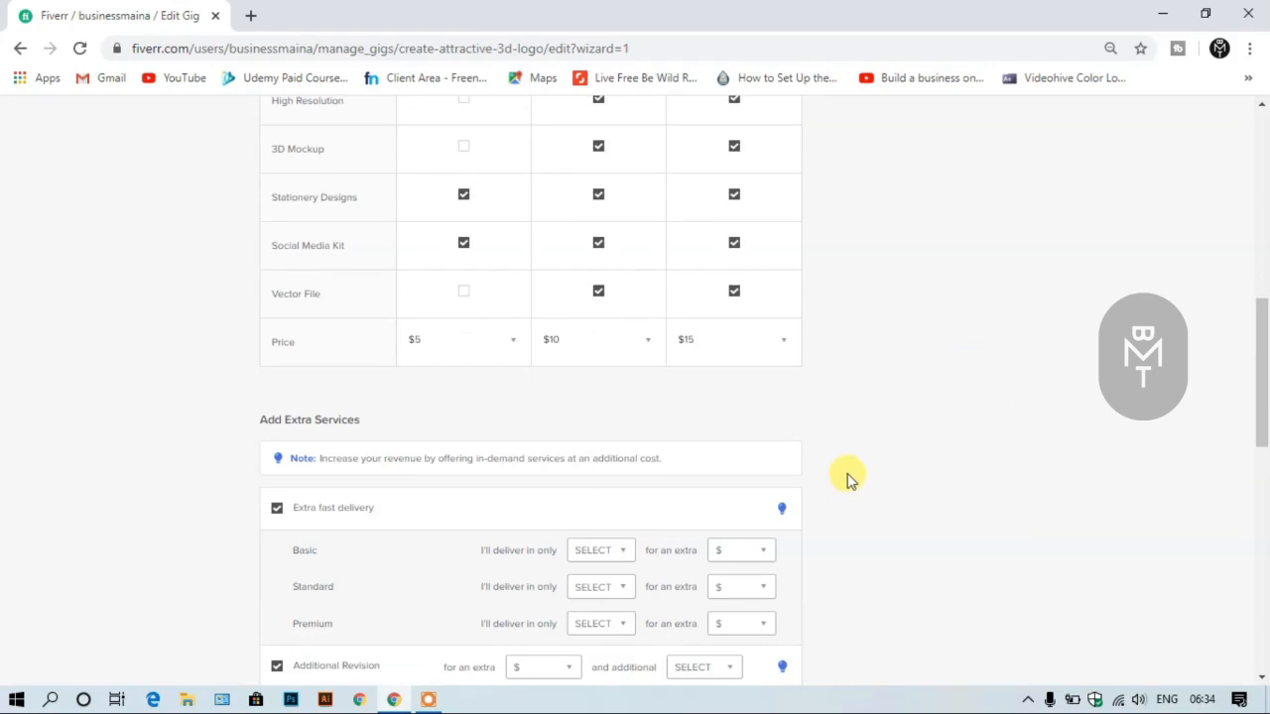
pyautogui.scroll(-2, 844, 479)
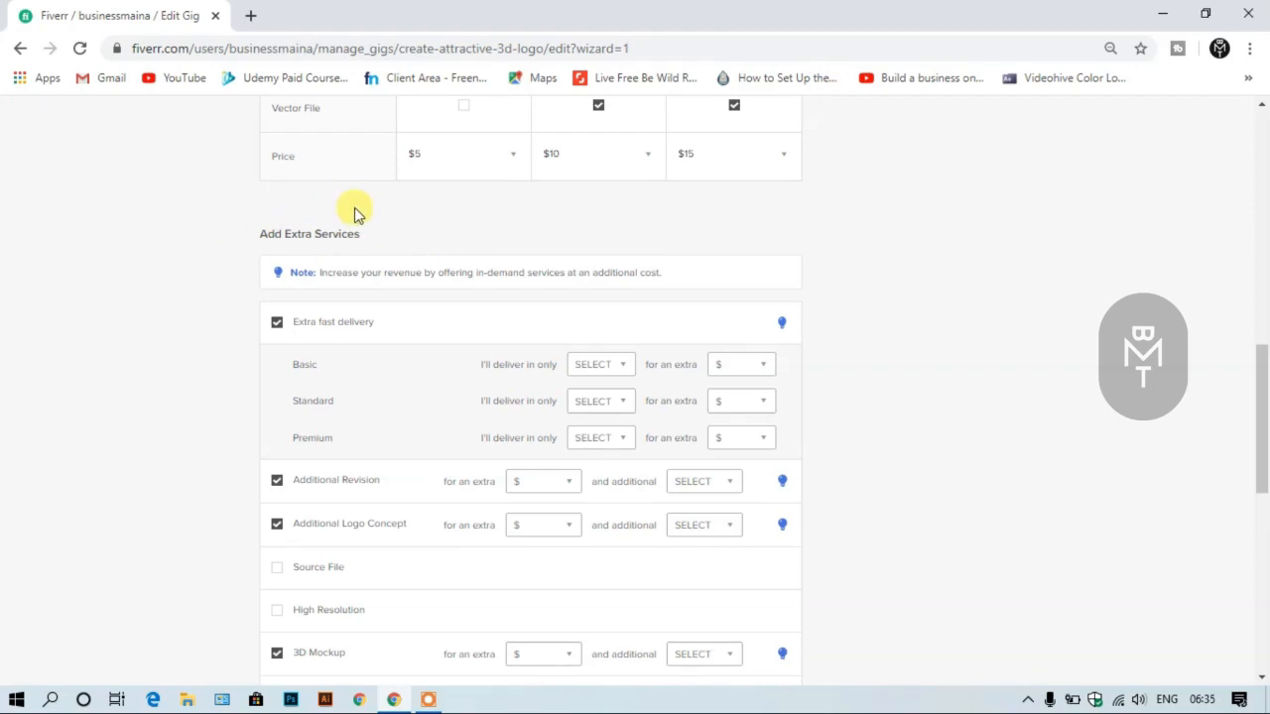
pyautogui.moveTo(469, 389)
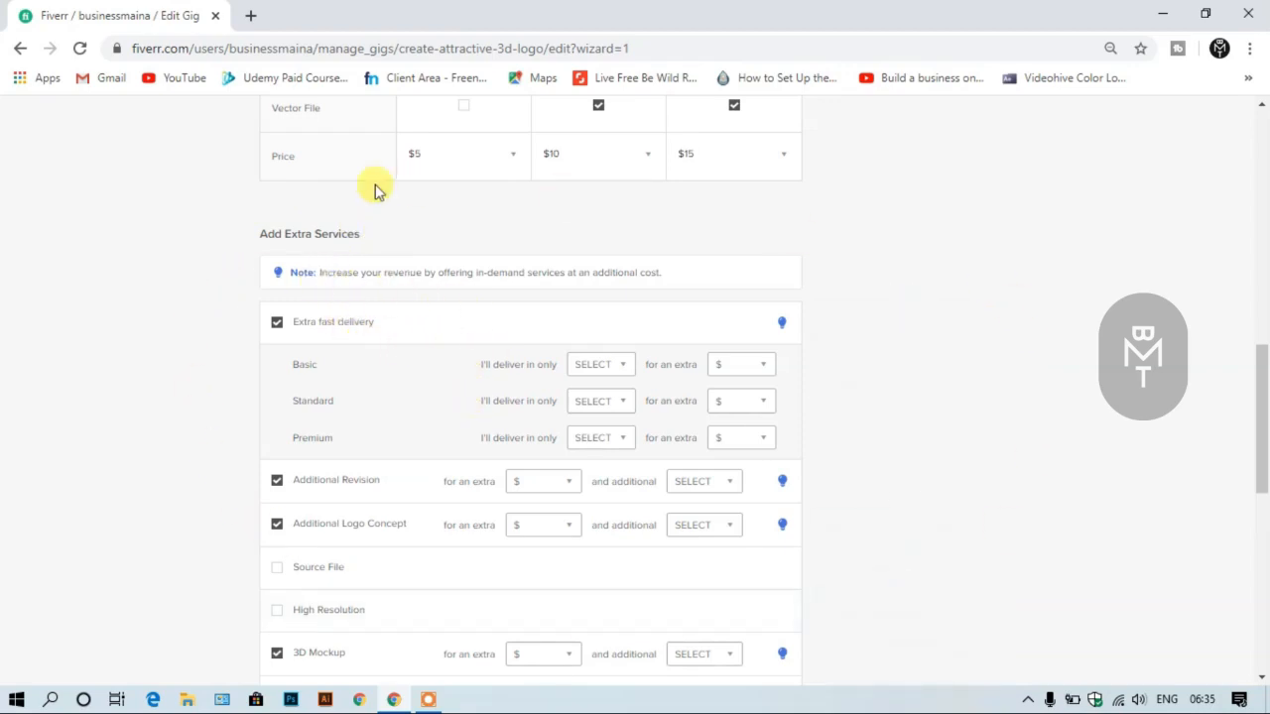
pyautogui.scroll(-2, 723, 510)
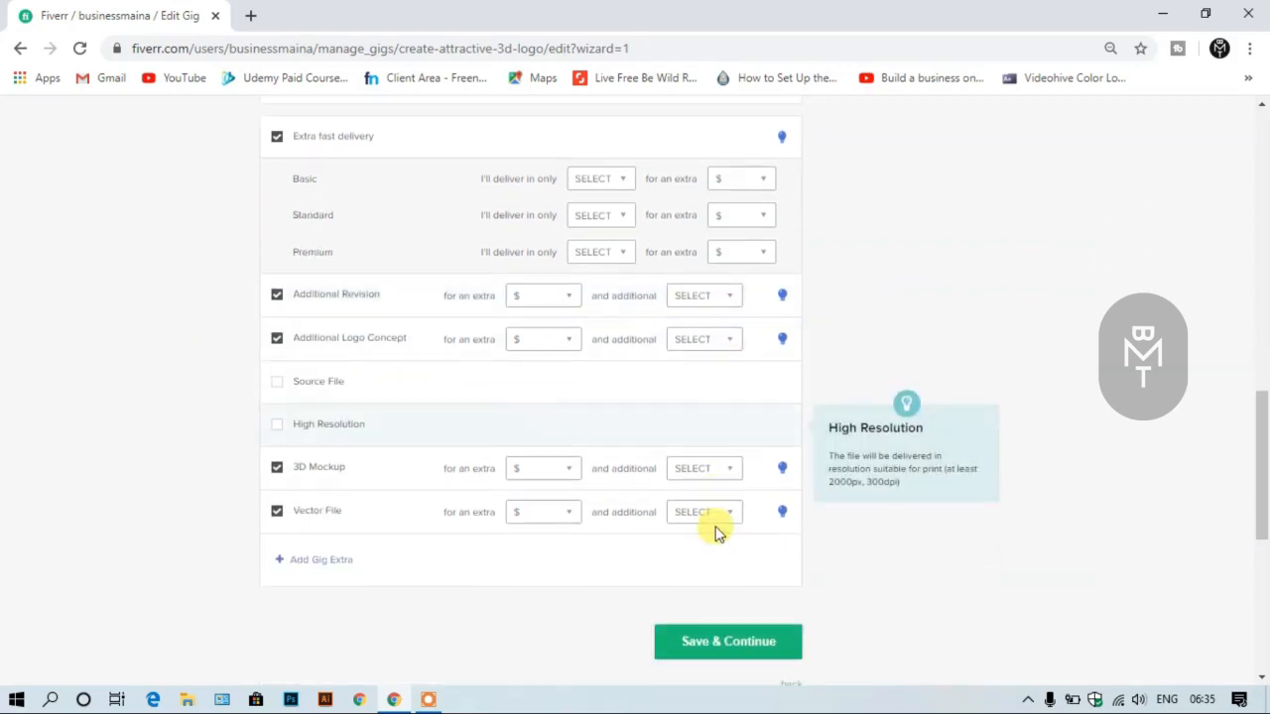
pyautogui.scroll(2, 717, 532)
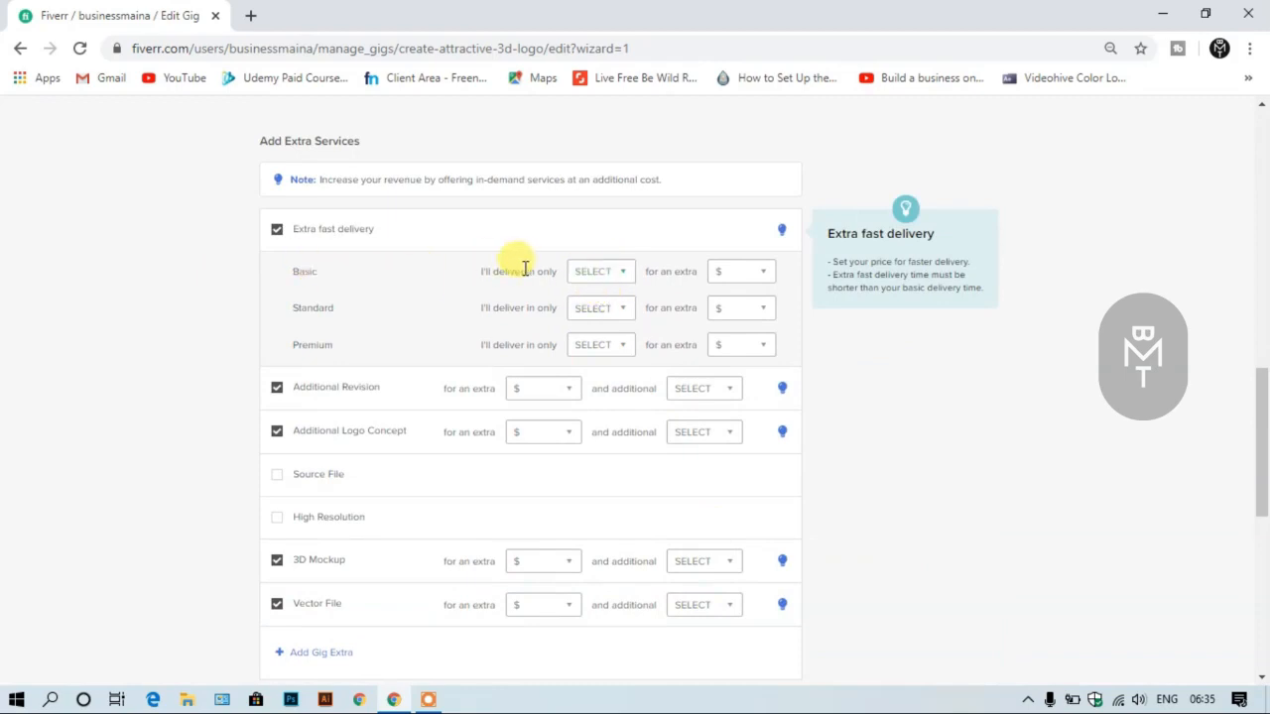
pyautogui.click(623, 285)
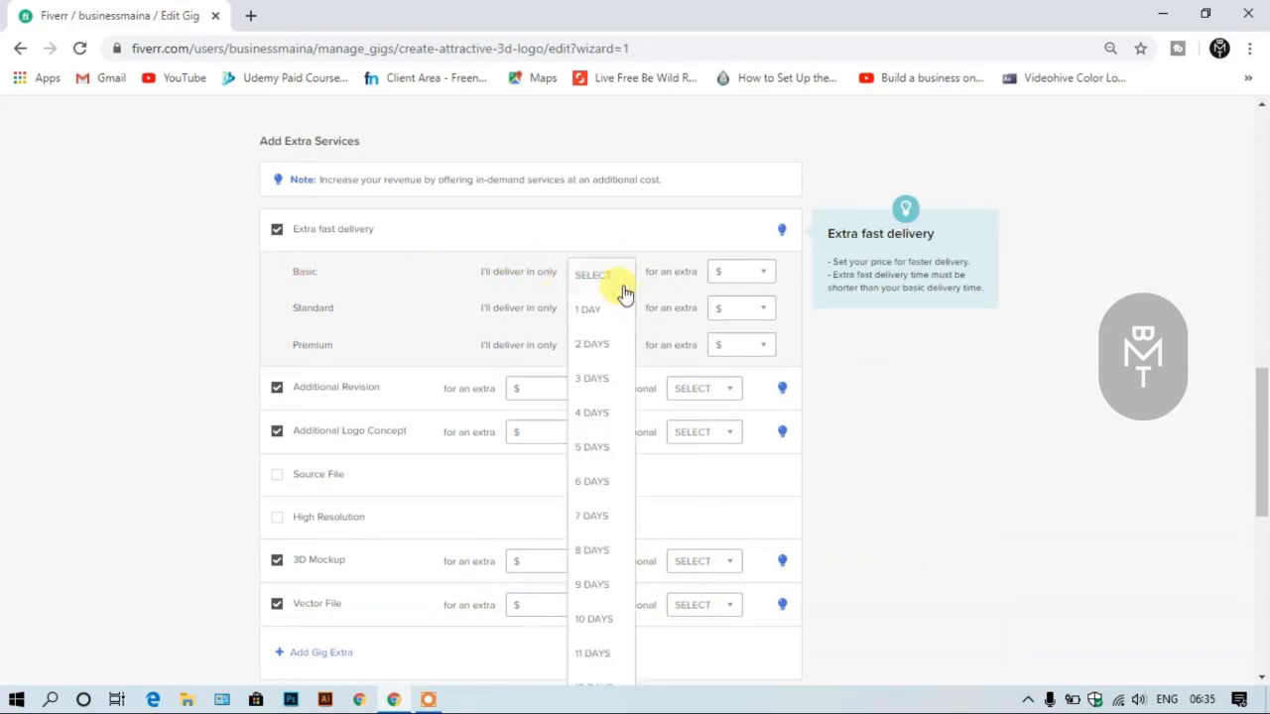
pyautogui.click(590, 307)
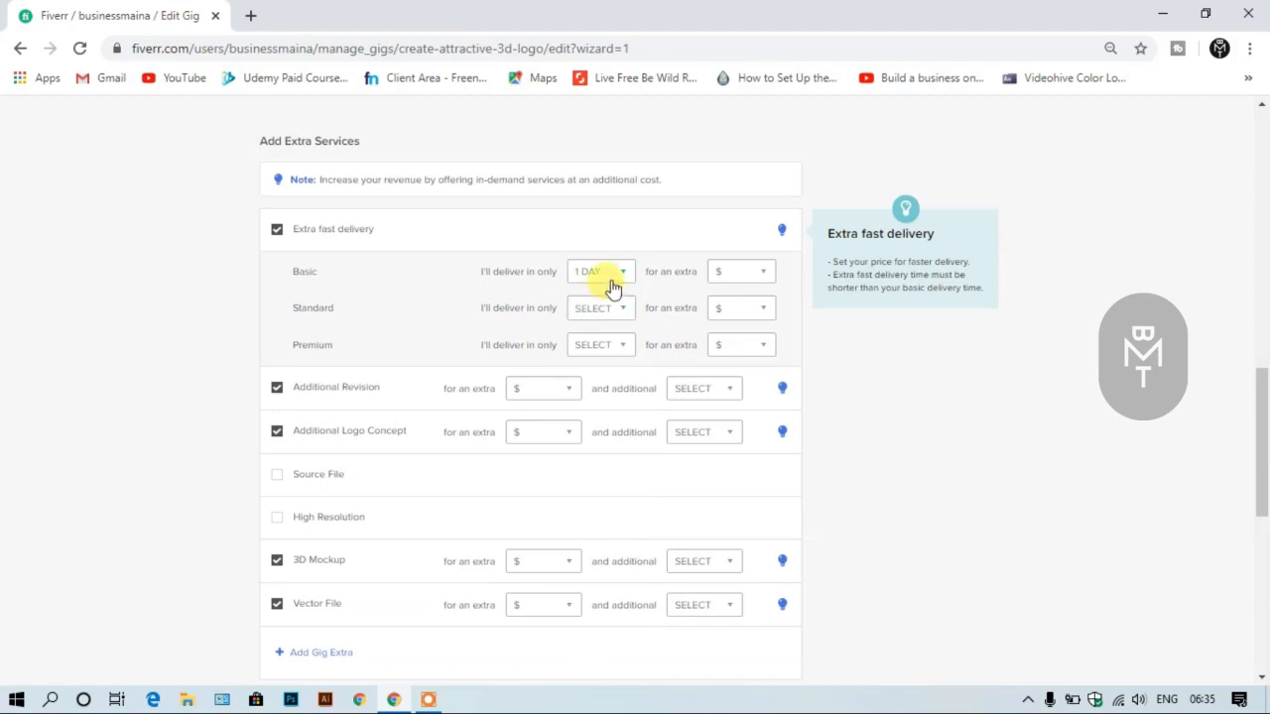
pyautogui.click(716, 276)
pyautogui.click(731, 306)
# - Set extra fast delivery to 1 day for both Standard and Premium, charging an extra $10 and $20 respectively
pyautogui.click(588, 310)
pyautogui.click(590, 346)
pyautogui.click(595, 345)
pyautogui.click(600, 382)
pyautogui.click(728, 315)
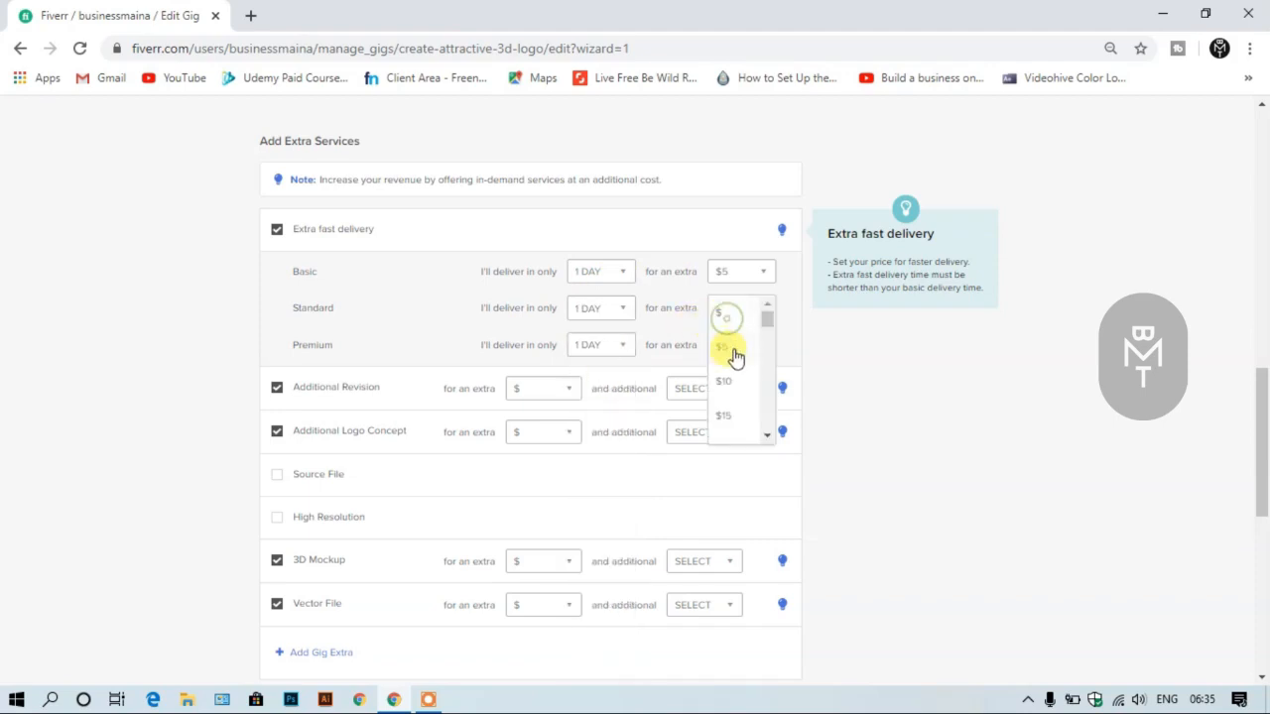
pyautogui.click(723, 381)
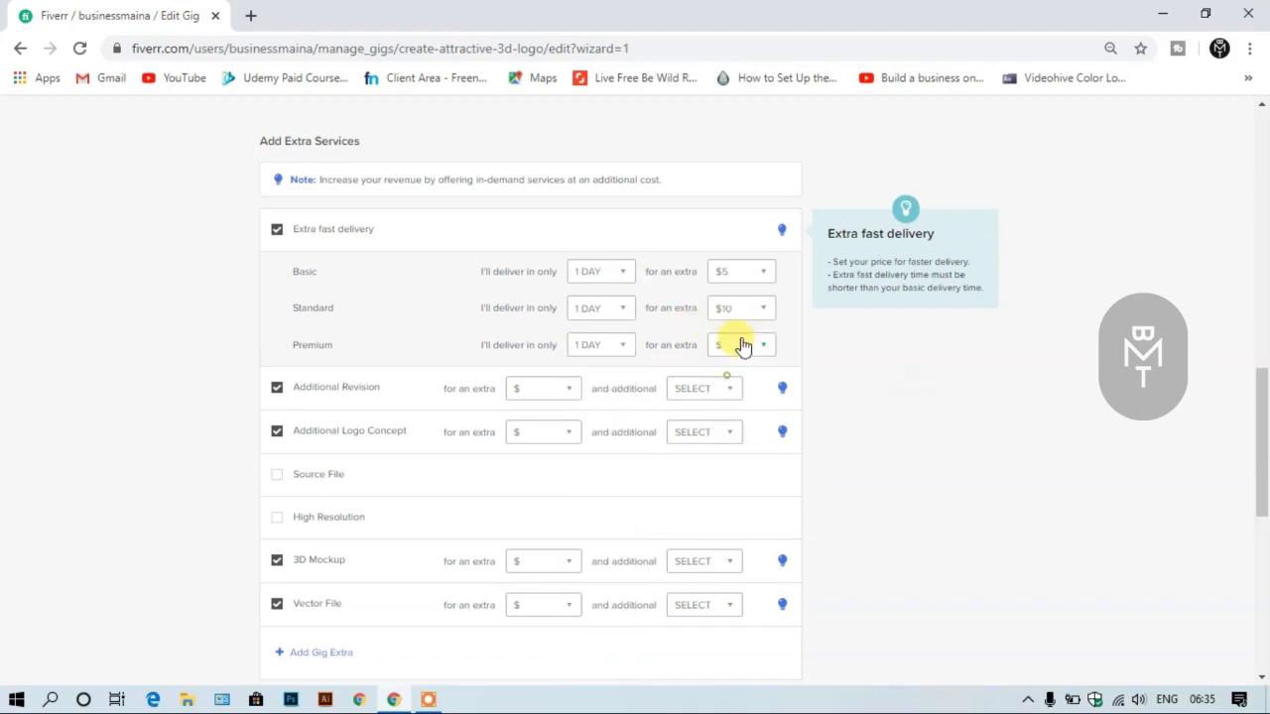
pyautogui.click(737, 345)
pyautogui.scroll(-1, 729, 402)
pyautogui.click(722, 395)
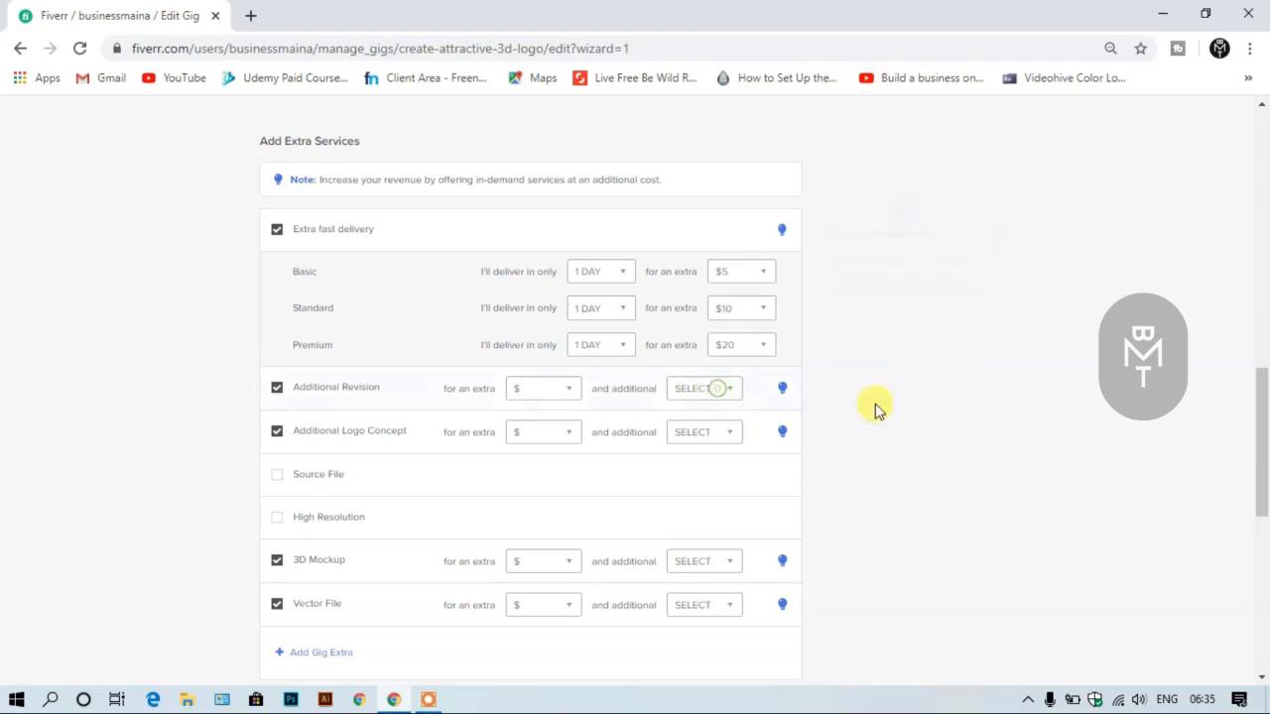
# - Offer the additional revision extra for $10 with 1 additional day
pyautogui.click(561, 393)
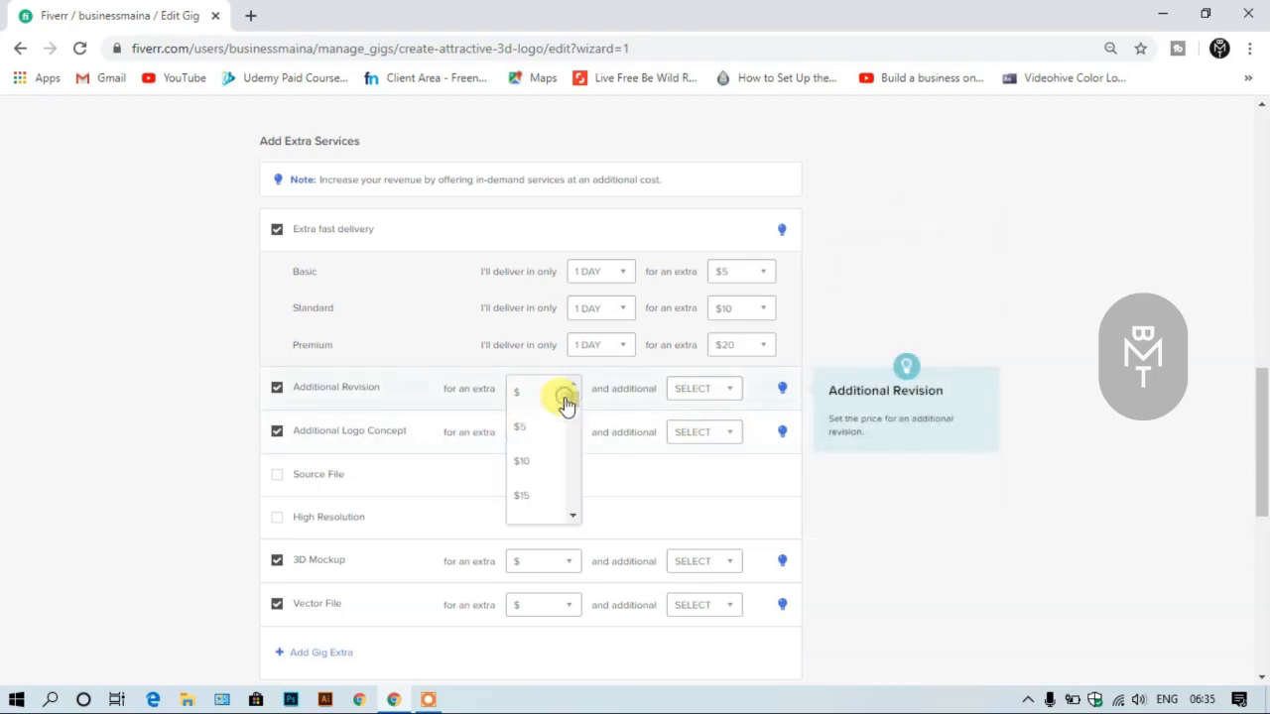
pyautogui.click(531, 458)
pyautogui.click(694, 390)
pyautogui.click(695, 437)
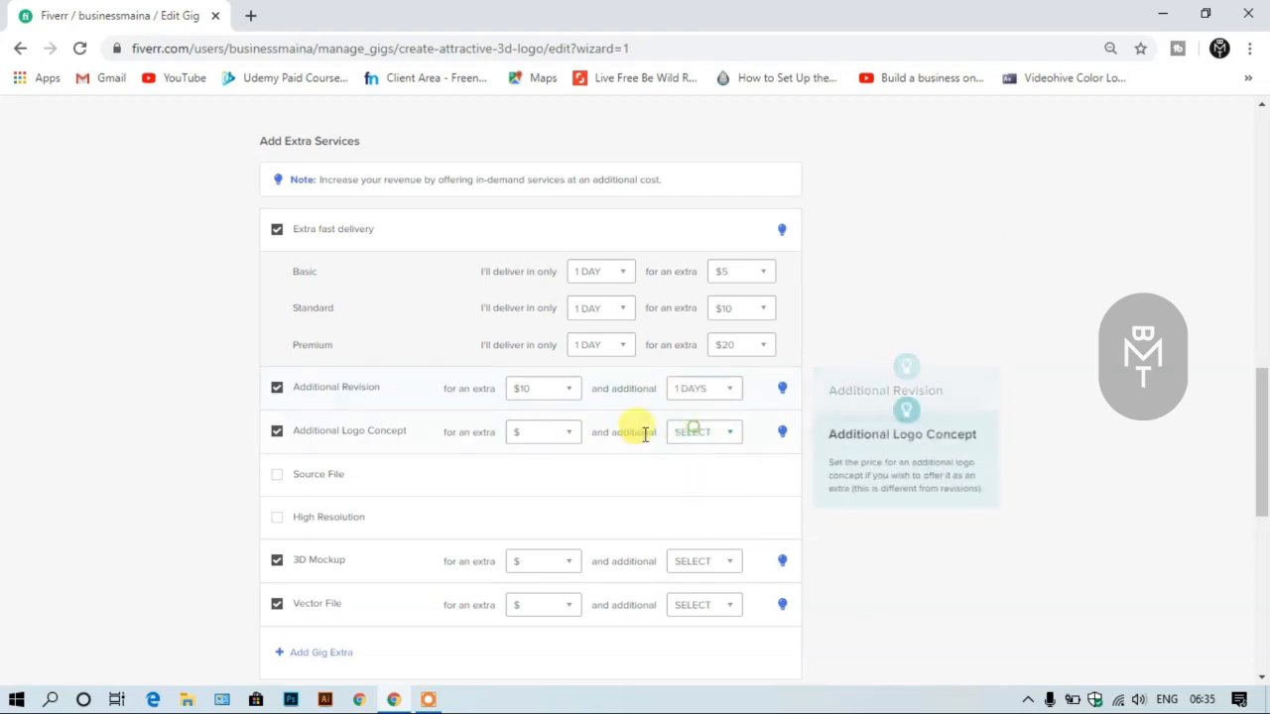
# - Offer the additional logo concept extra for $10 with 1 additional day
pyautogui.click(550, 433)
pyautogui.click(561, 499)
pyautogui.click(680, 436)
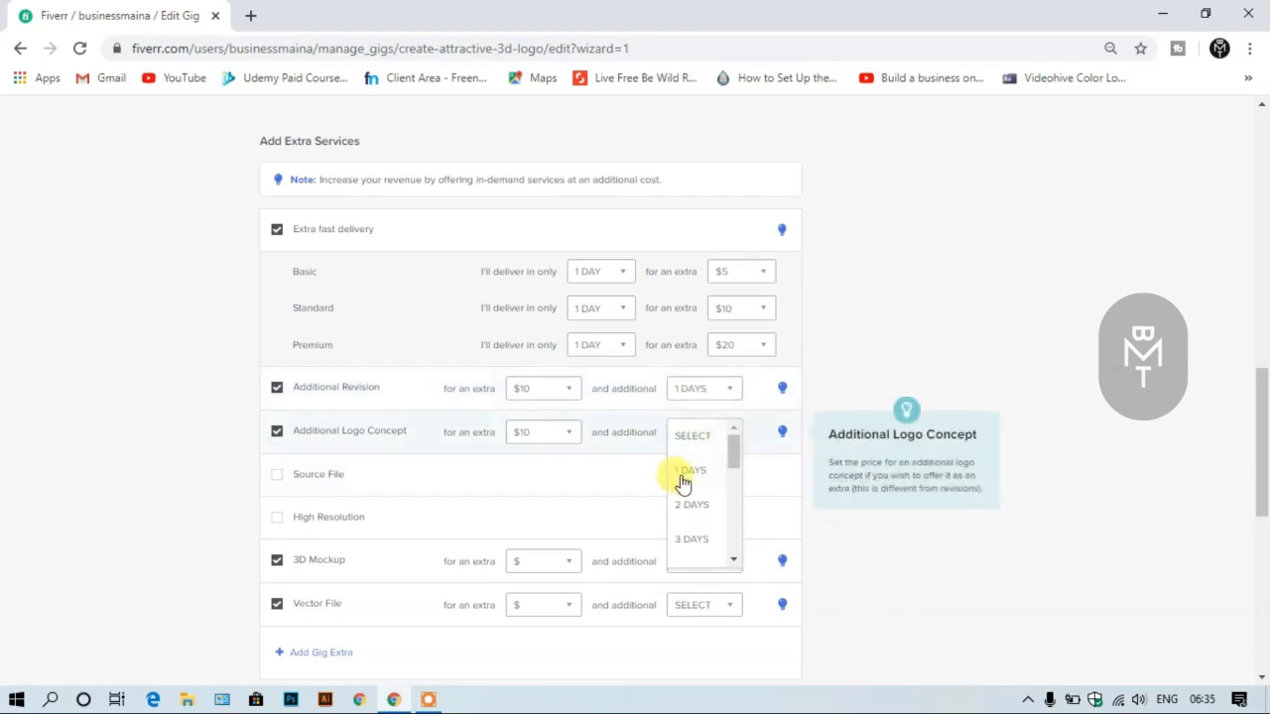
pyautogui.click(684, 472)
# - Enable the source file and high resolution extra services, and price the source file at $10
pyautogui.scroll(-1, 605, 451)
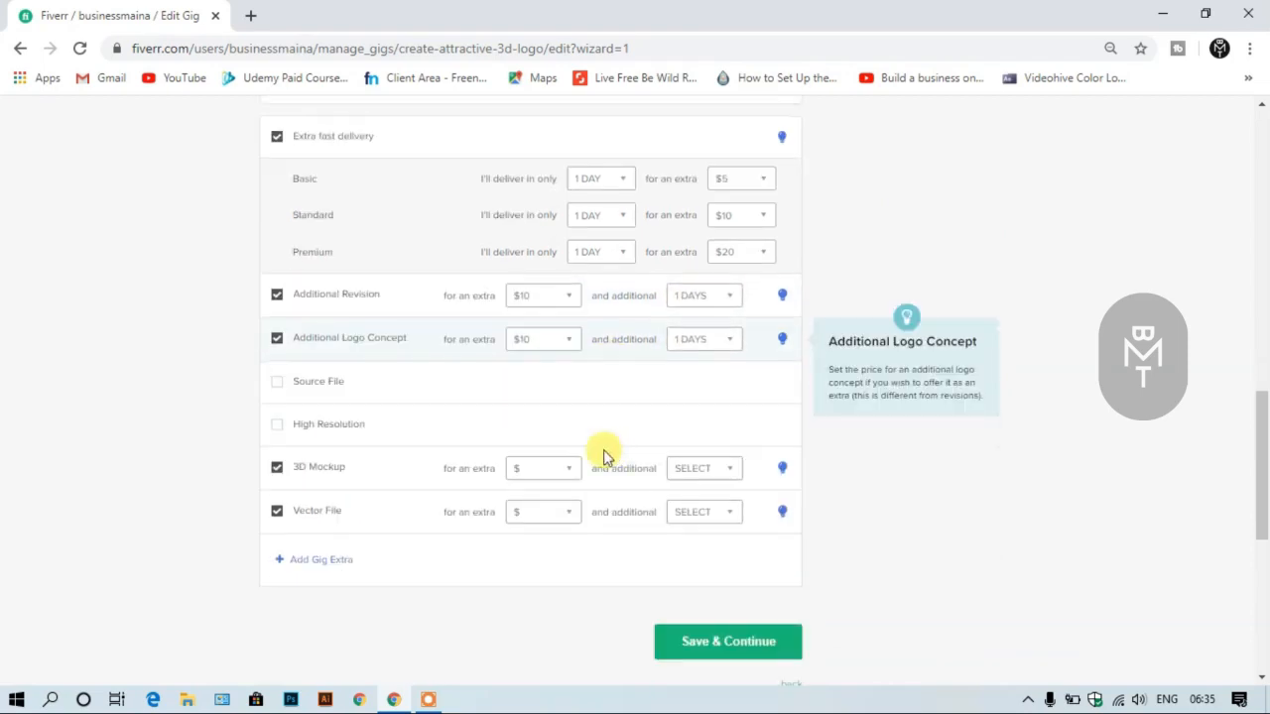
pyautogui.click(277, 387)
pyautogui.click(286, 435)
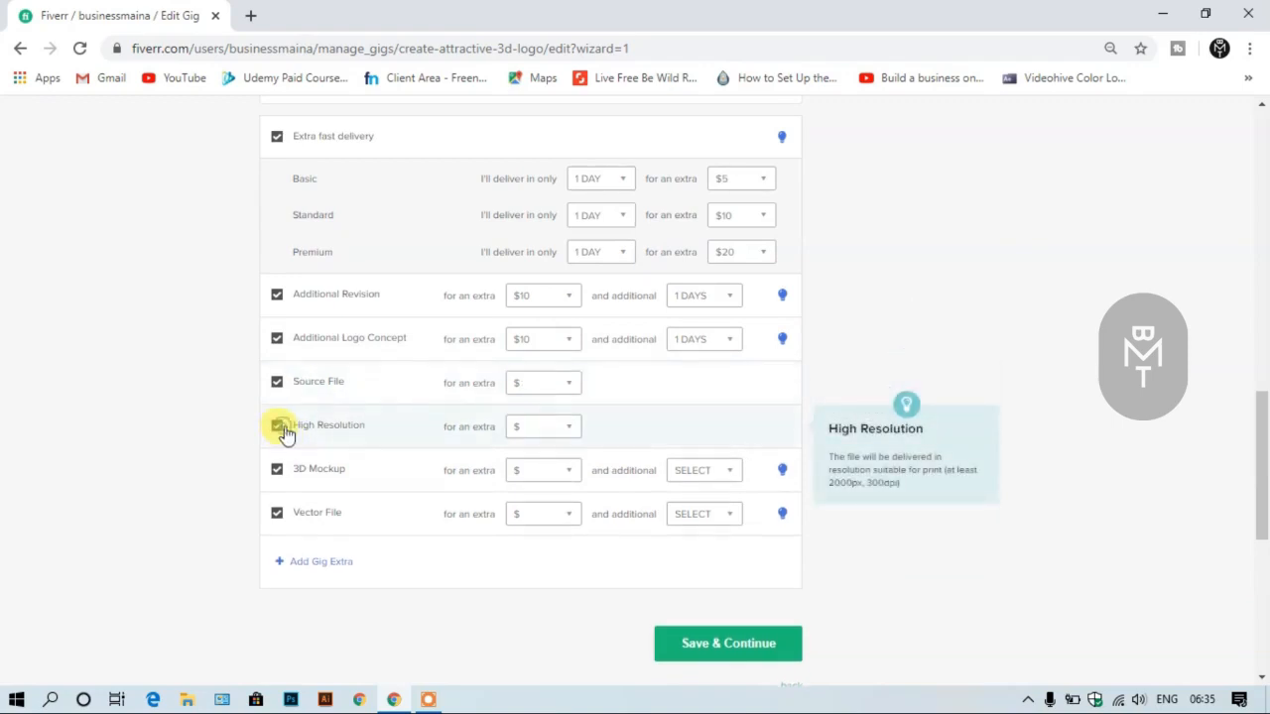
pyautogui.click(547, 394)
pyautogui.click(545, 471)
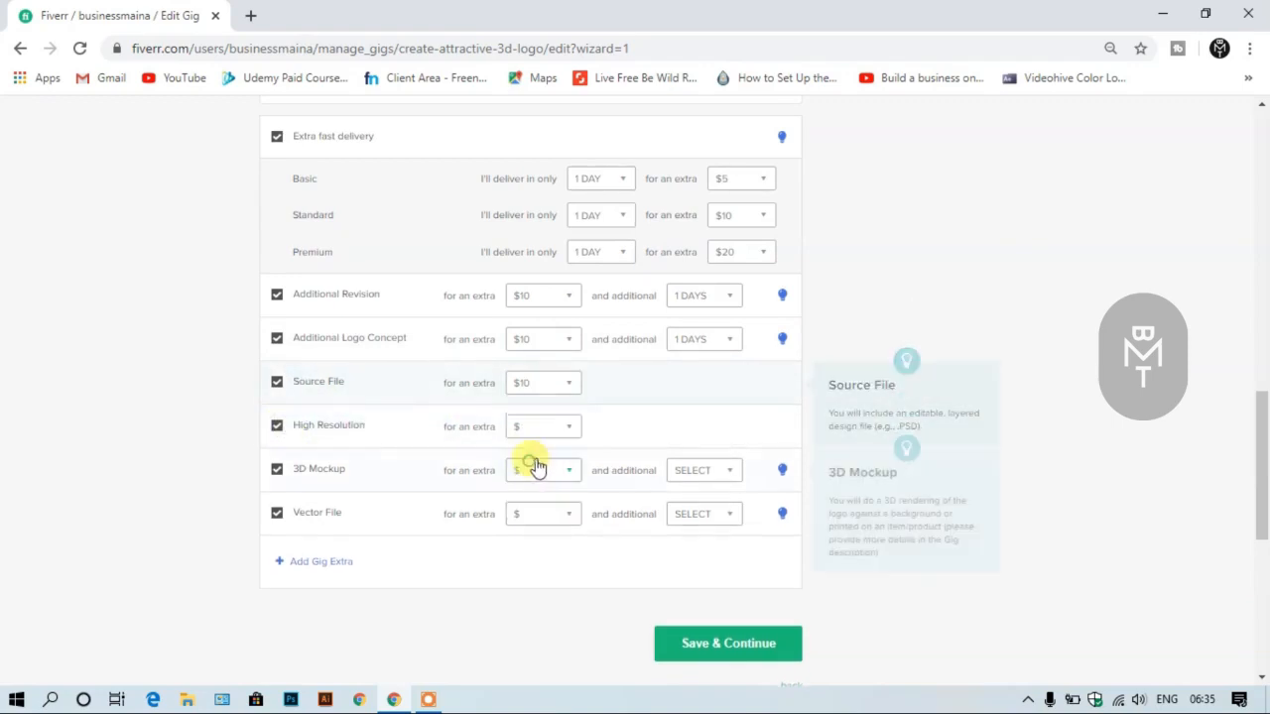
# - Price the high resolution extra at $15, and offer the 3D mockup extra for $10 with 1 additional day
pyautogui.click(541, 427)
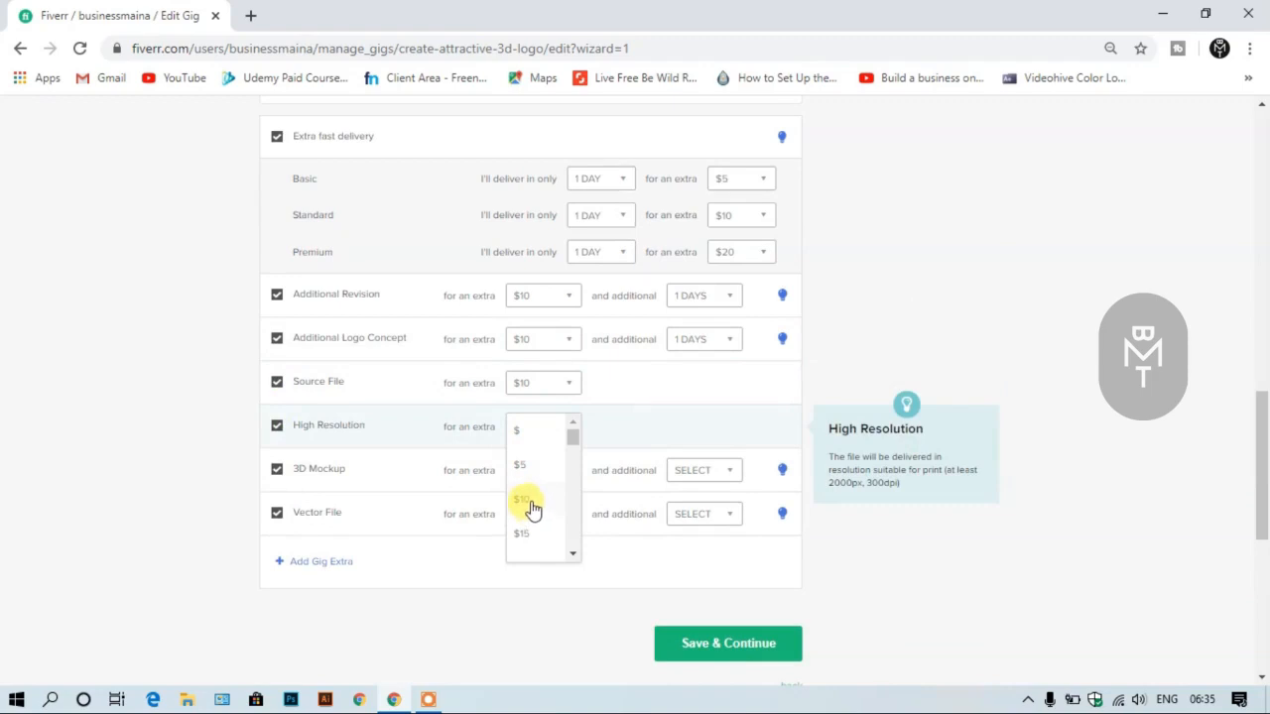
pyautogui.click(524, 533)
pyautogui.scroll(-1, 556, 397)
pyautogui.click(549, 380)
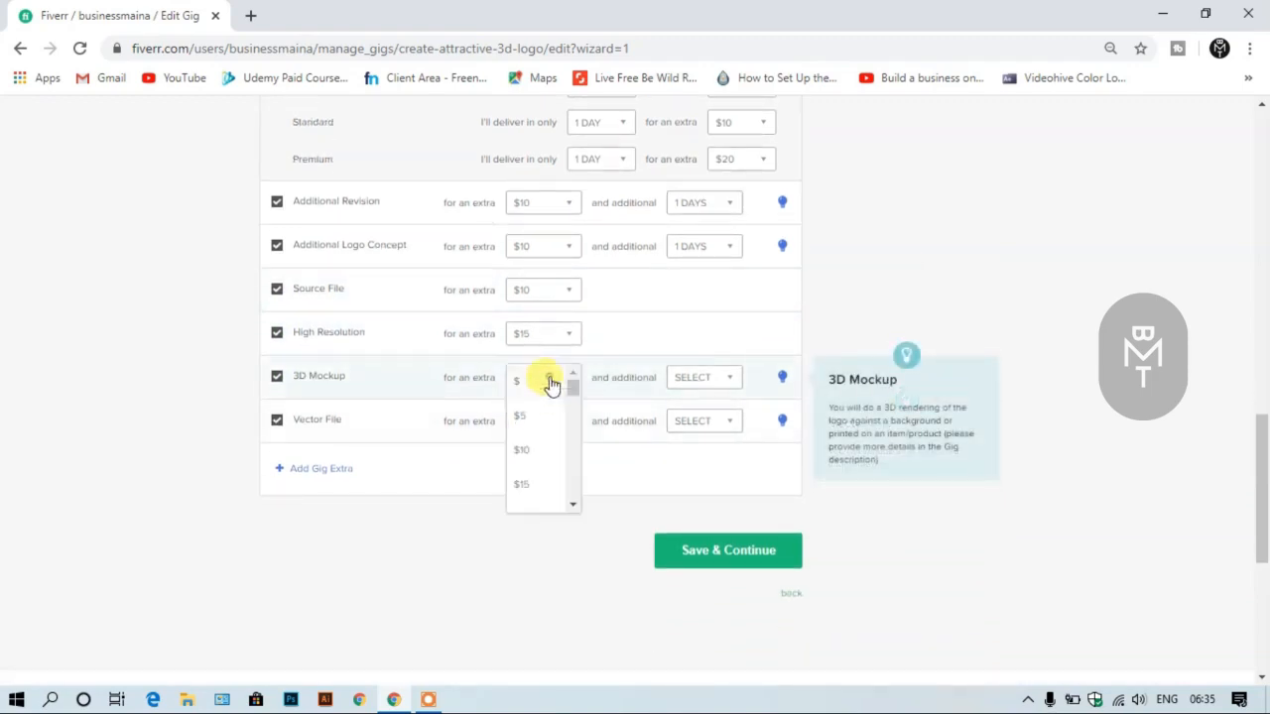
pyautogui.click(538, 451)
pyautogui.click(689, 382)
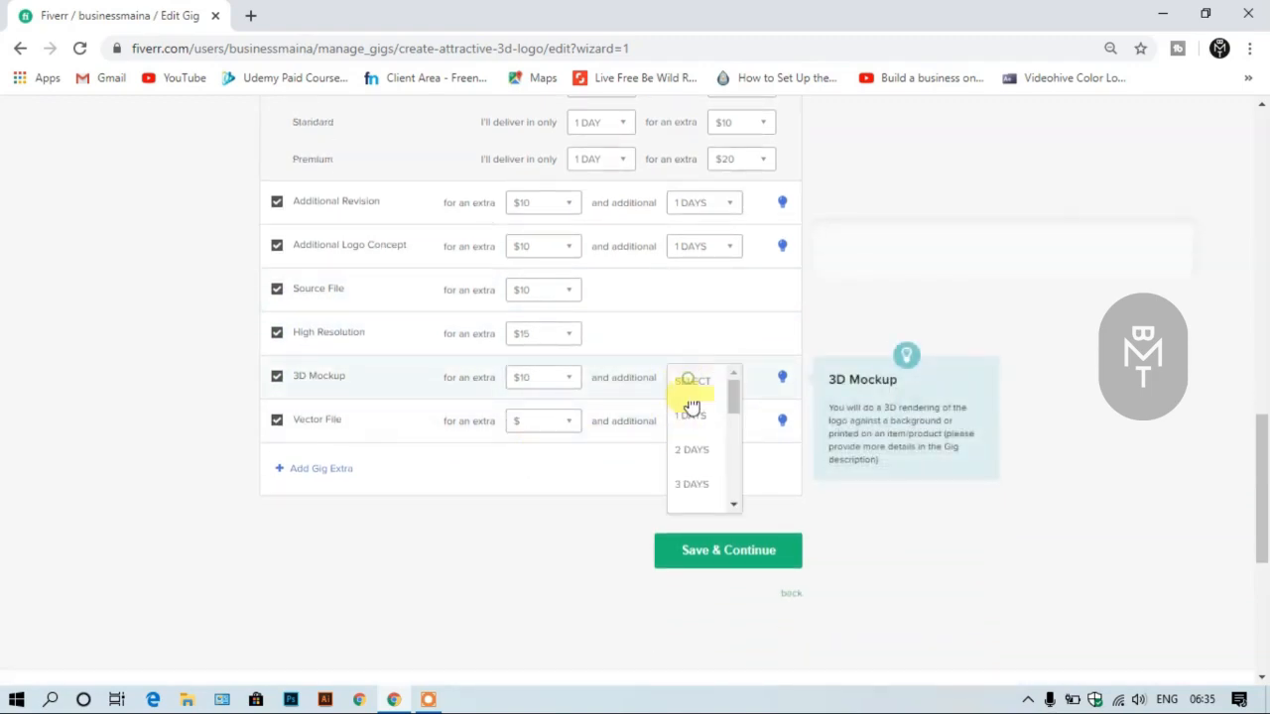
pyautogui.click(691, 417)
# - Offer the vector file extra for $10 with 1 additional day, and submit the pricing page
pyautogui.click(548, 421)
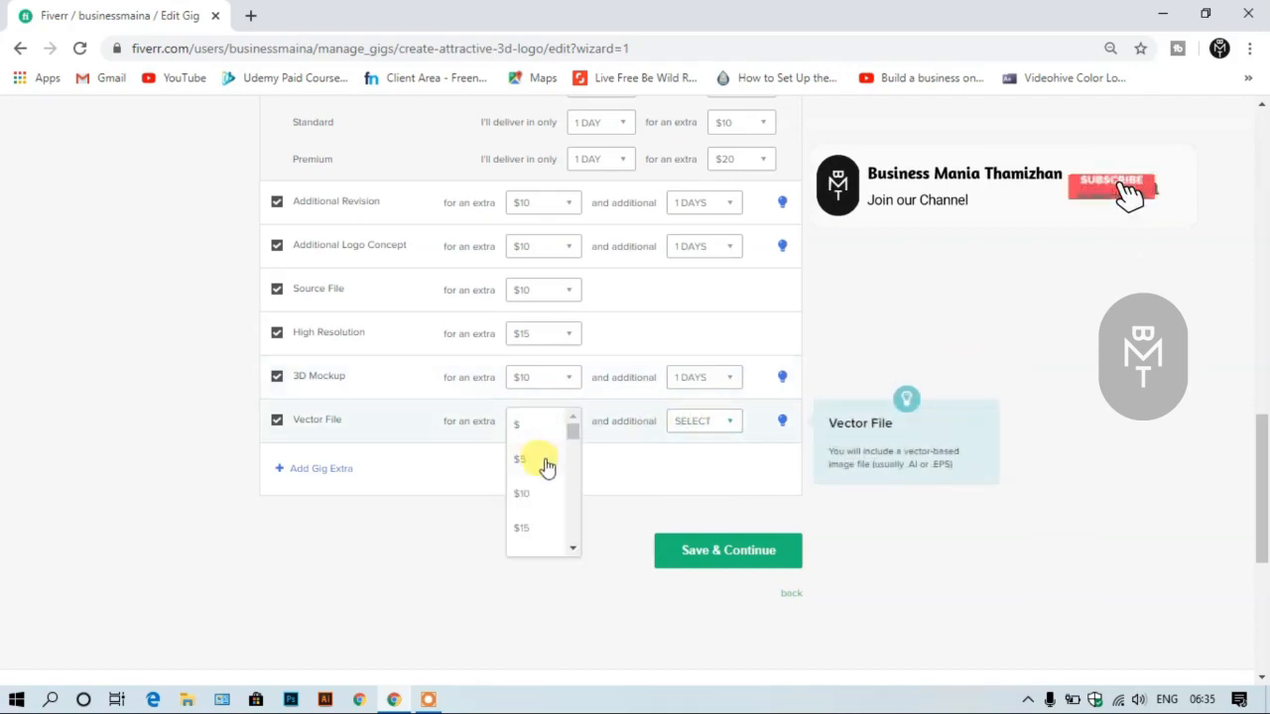
pyautogui.click(532, 490)
pyautogui.click(709, 424)
pyautogui.click(696, 462)
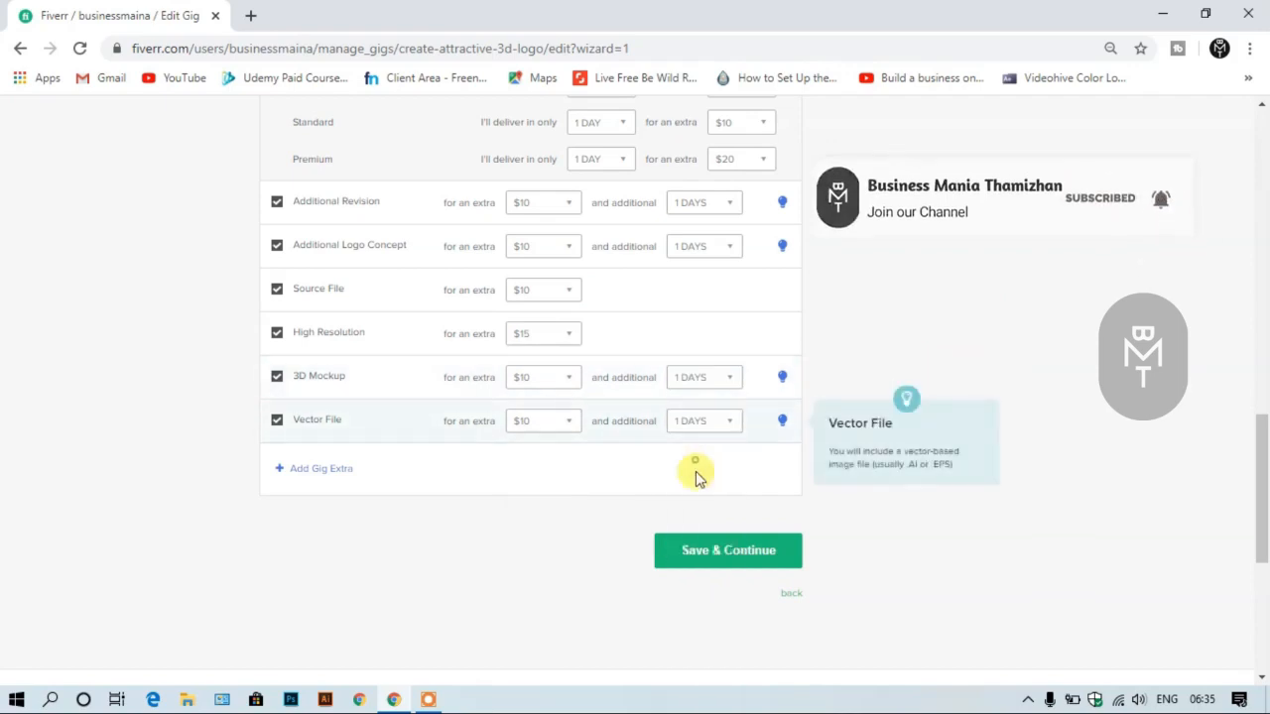
pyautogui.click(700, 551)
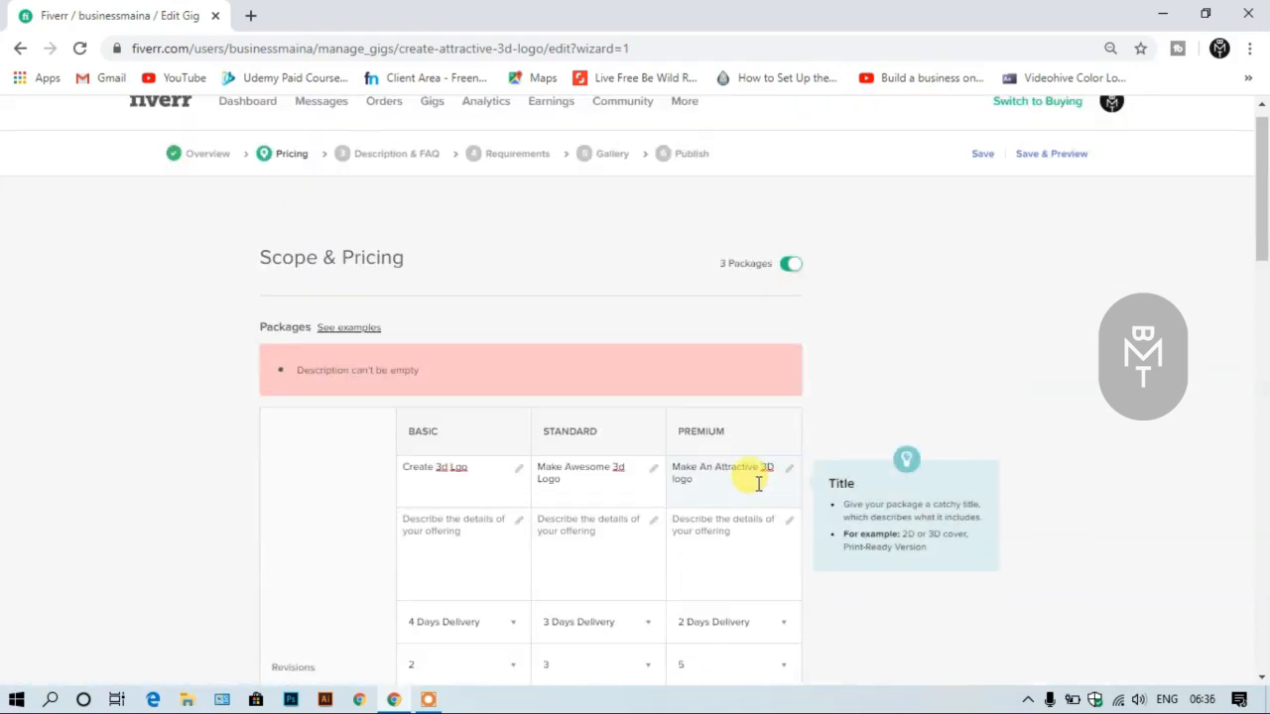
# - Describe the packages as "I will create 3d logos", "I will provide you awesome 3d logo with mockup" and "We will better and premium quality 3d logo"
pyautogui.scroll(-1, 756, 482)
pyautogui.click(434, 466)
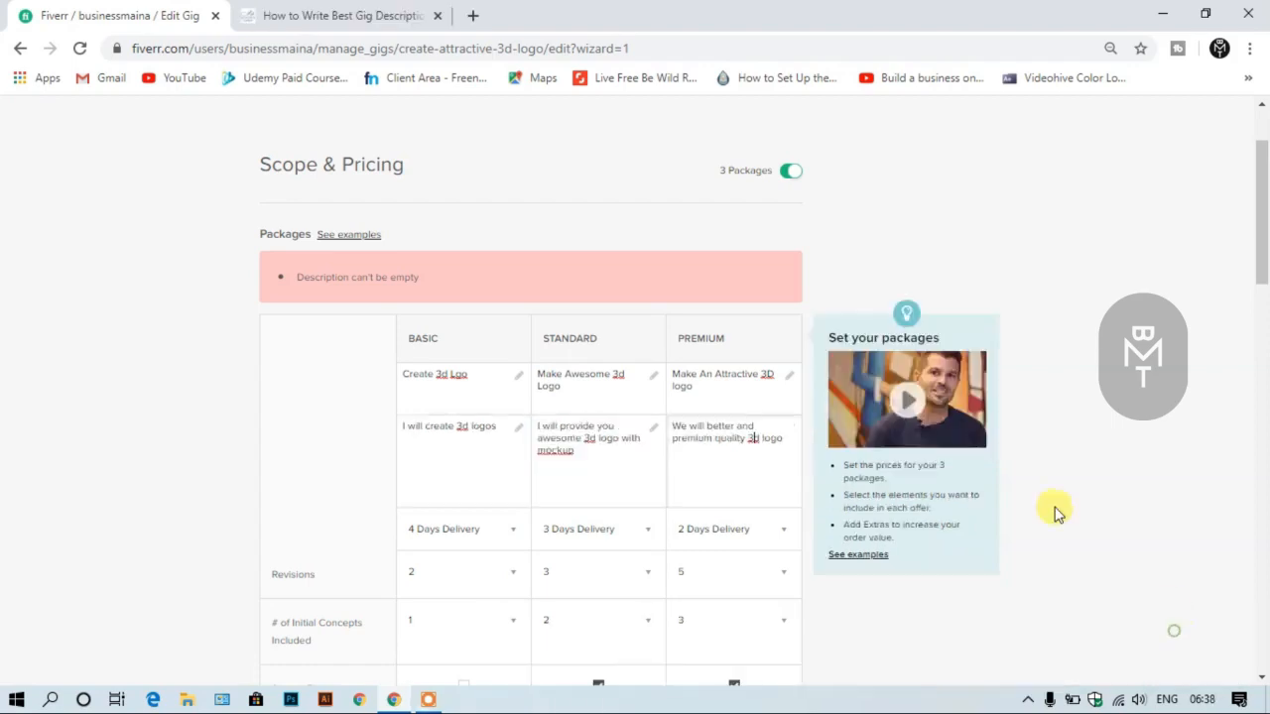
pyautogui.scroll(-4, 864, 394)
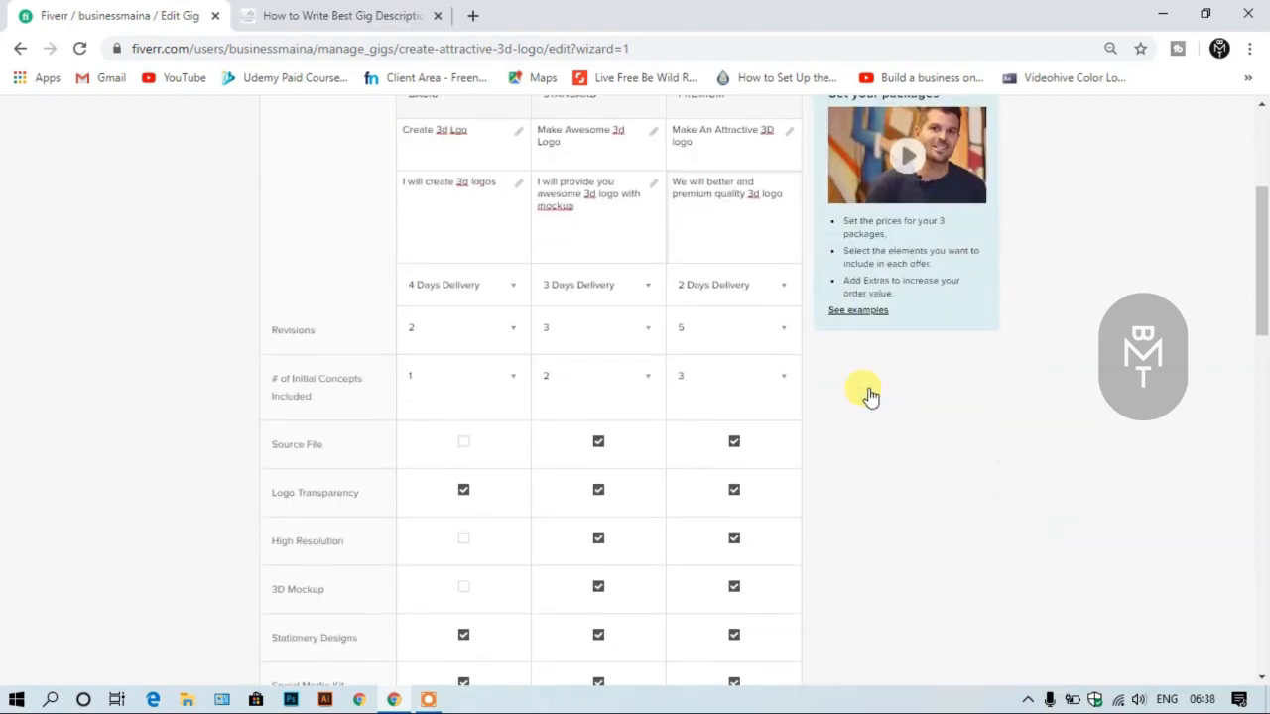
# - Review the three packages' titles, descriptions, included features and prices, and check the extra services
pyautogui.scroll(4, 870, 397)
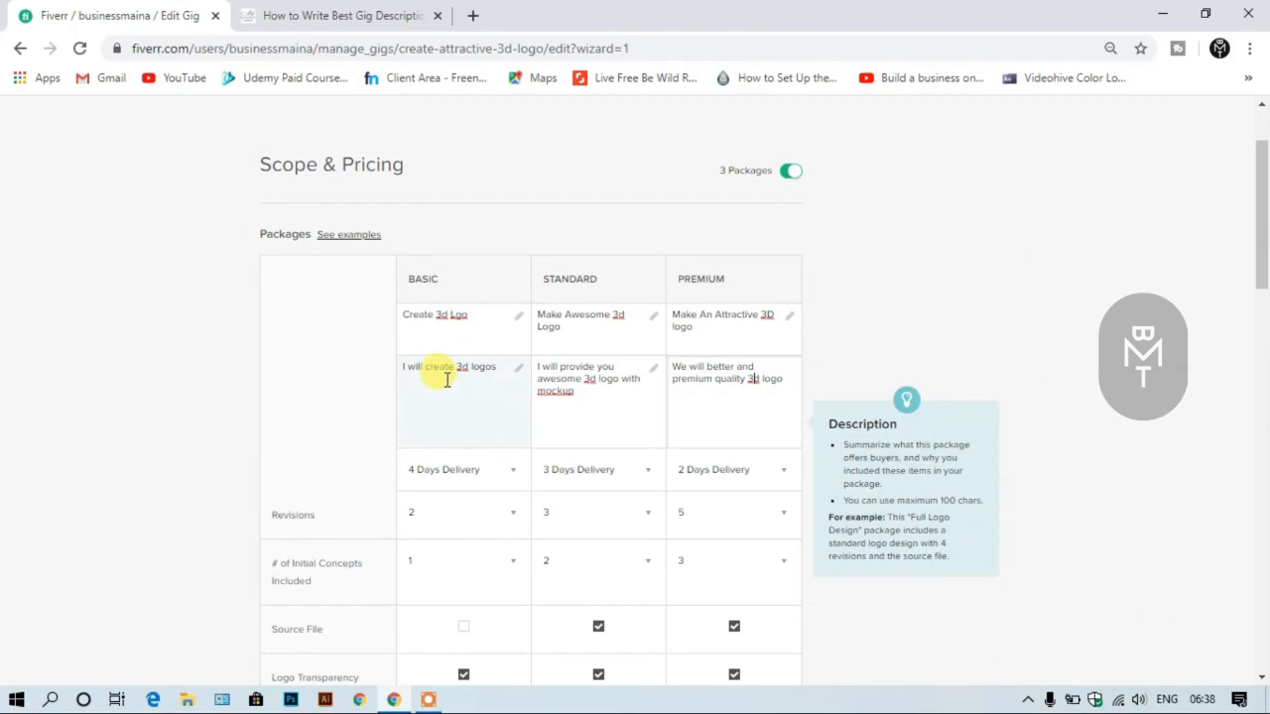
pyautogui.scroll(-4, 446, 382)
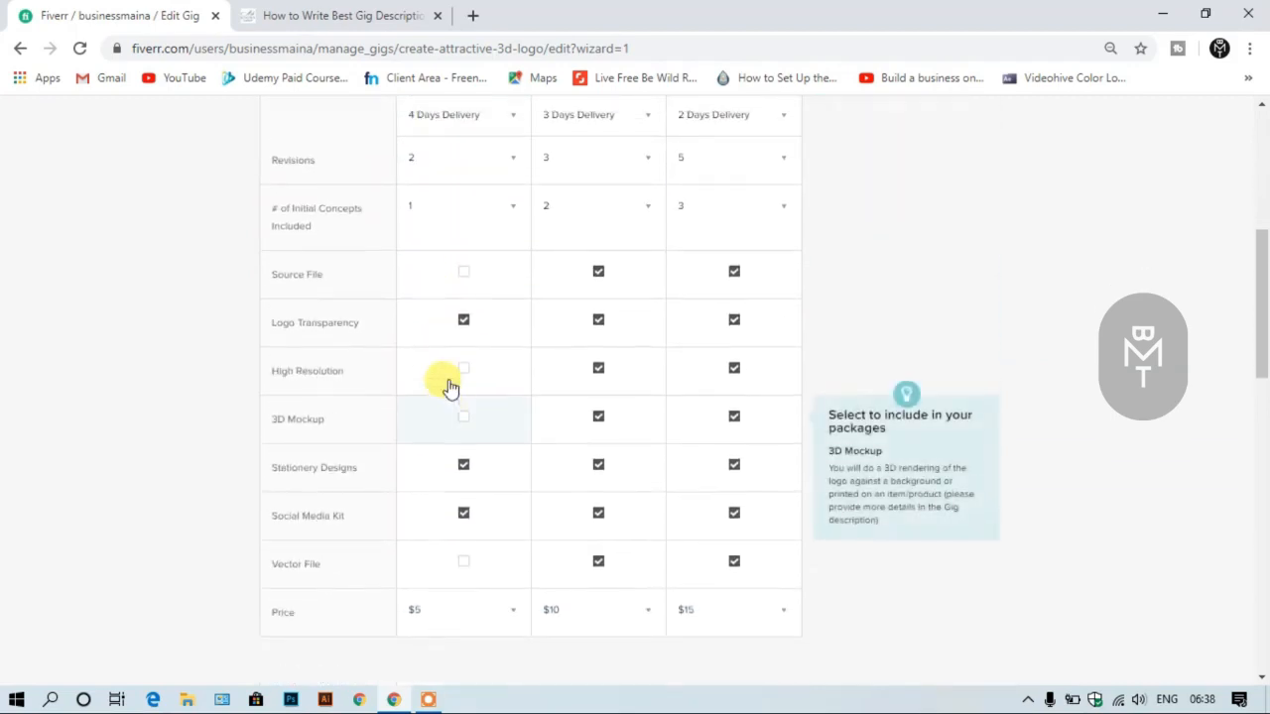
pyautogui.scroll(5, 446, 384)
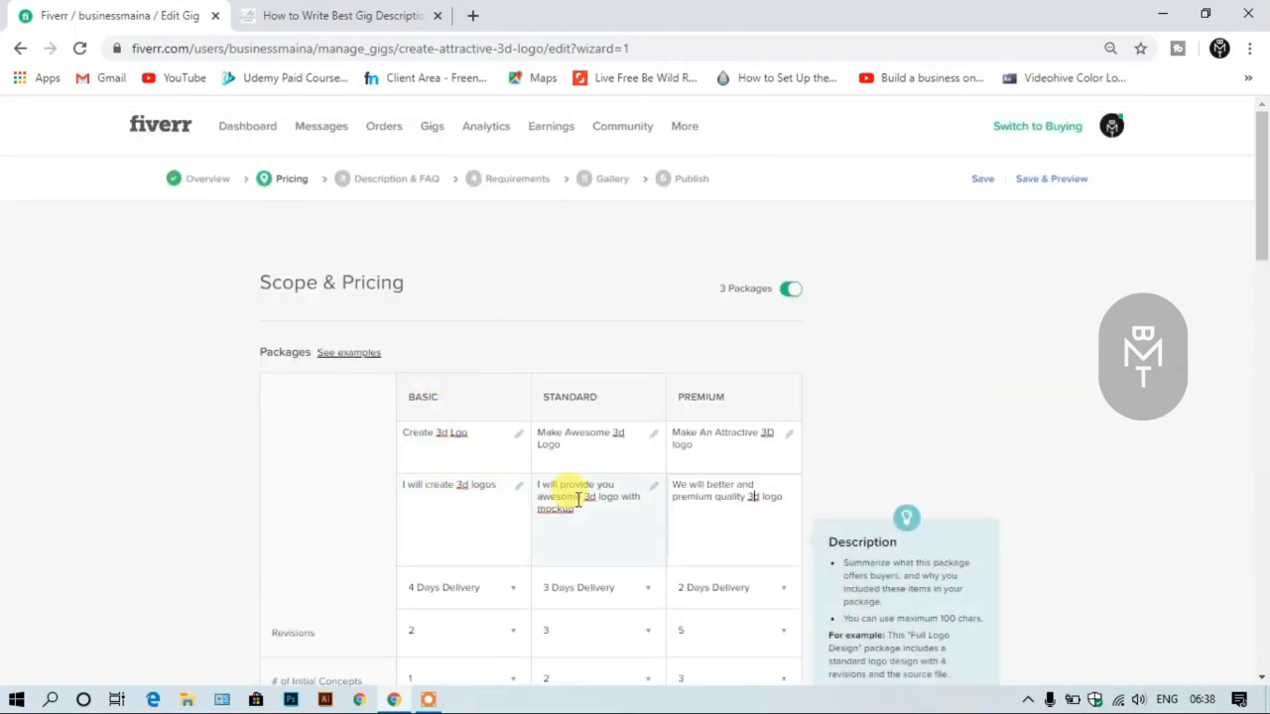
pyautogui.scroll(-2, 579, 499)
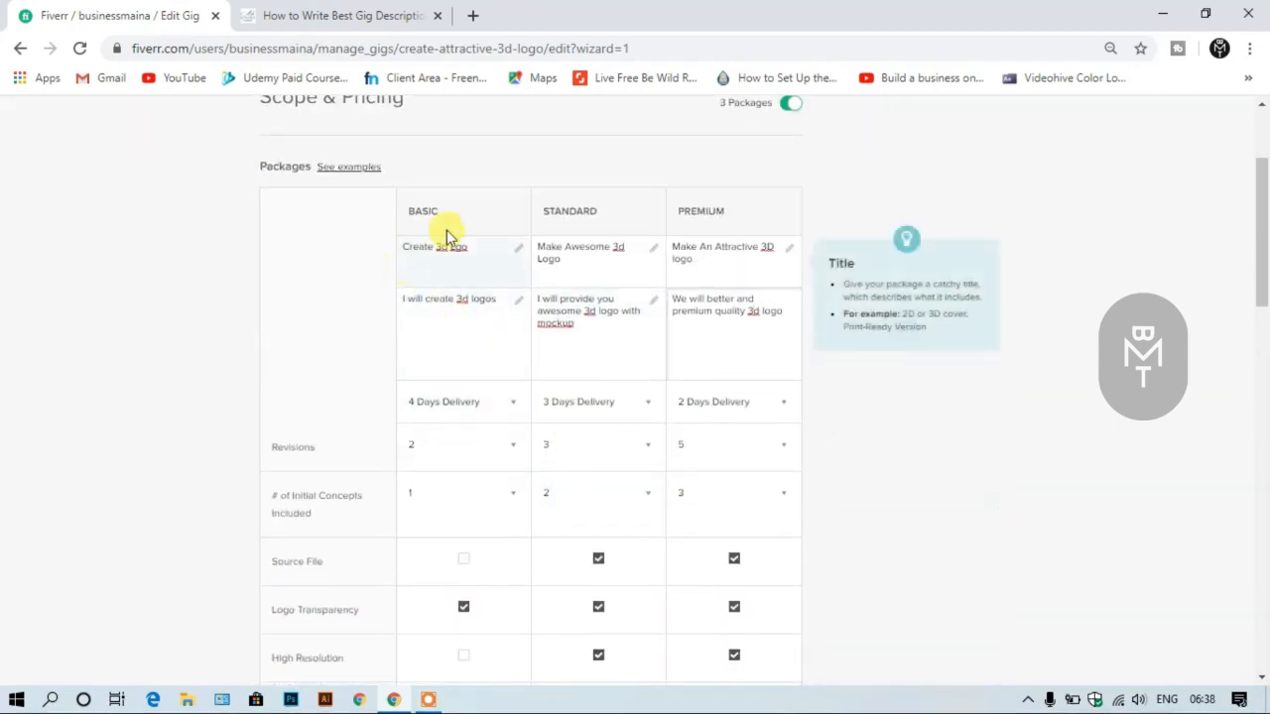
pyautogui.scroll(2, 446, 321)
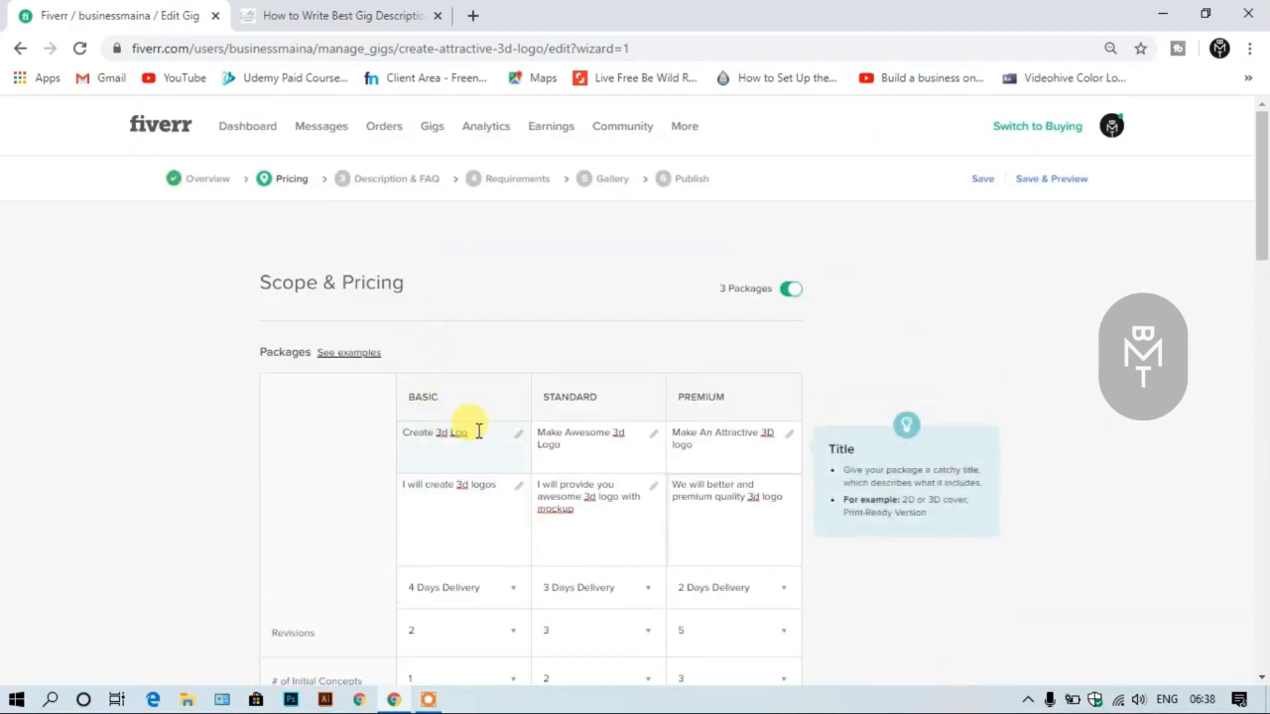
pyautogui.scroll(-1, 478, 431)
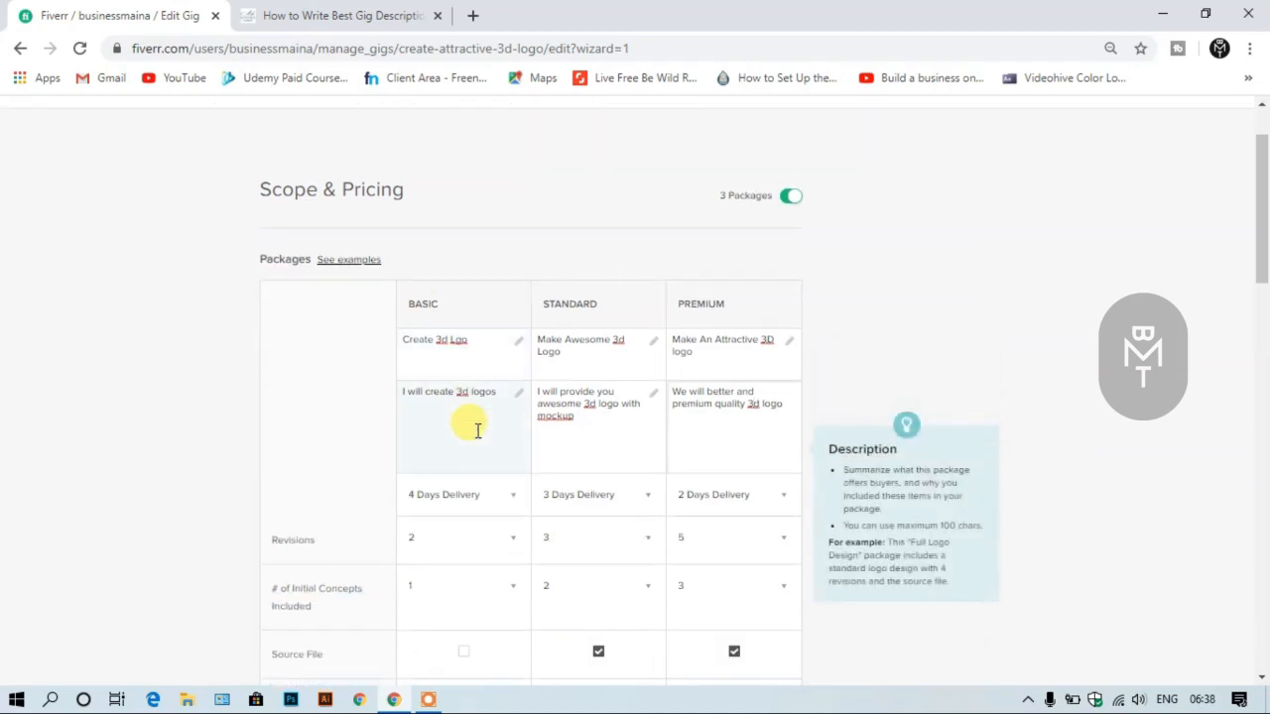
pyautogui.scroll(-1, 357, 516)
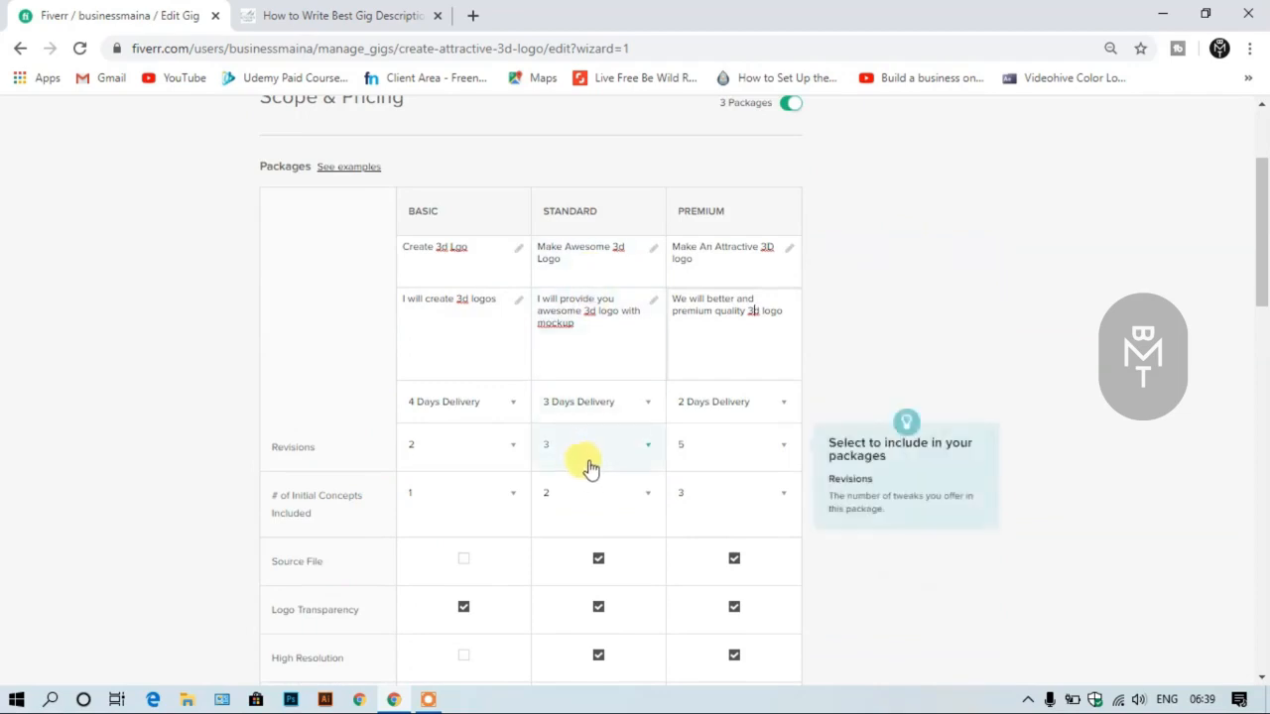
pyautogui.scroll(-4, 700, 552)
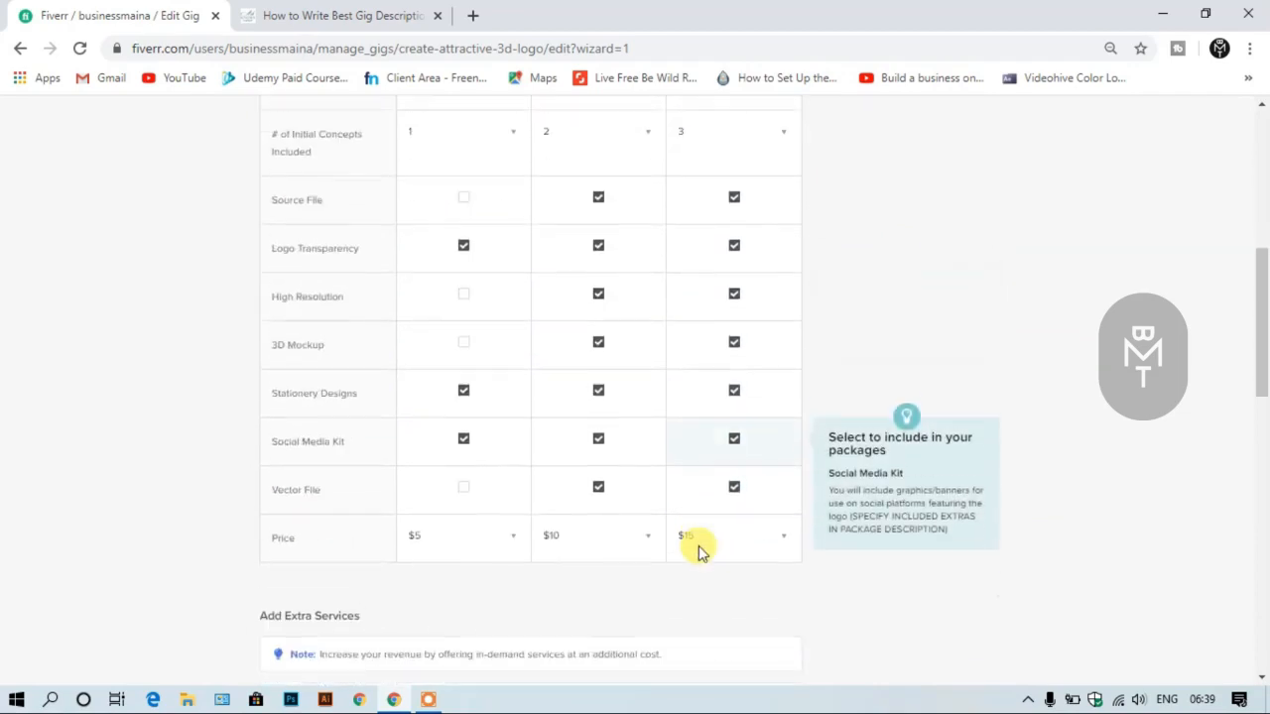
pyautogui.scroll(-5, 701, 553)
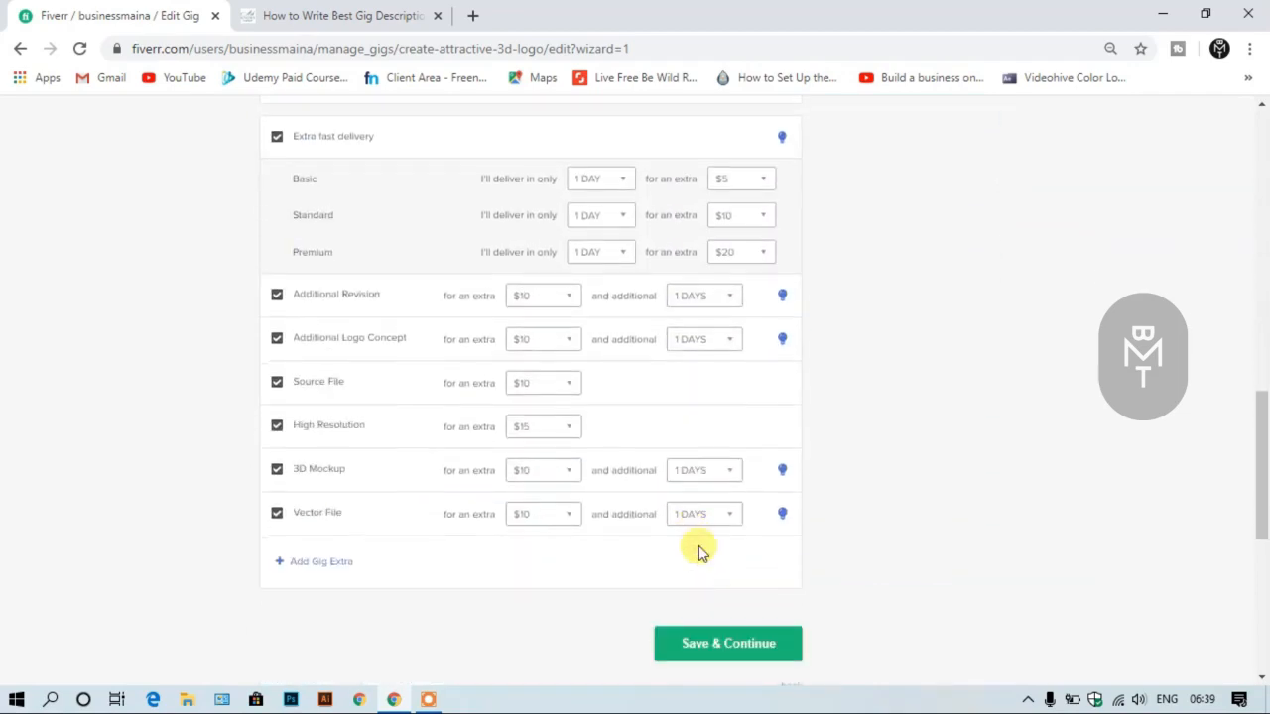
# - Save the pricing page and fill in the gig description, from the "Welcome" introduction through the logo offer details to "ORDER NOW" and "Thank you"
pyautogui.click(726, 645)
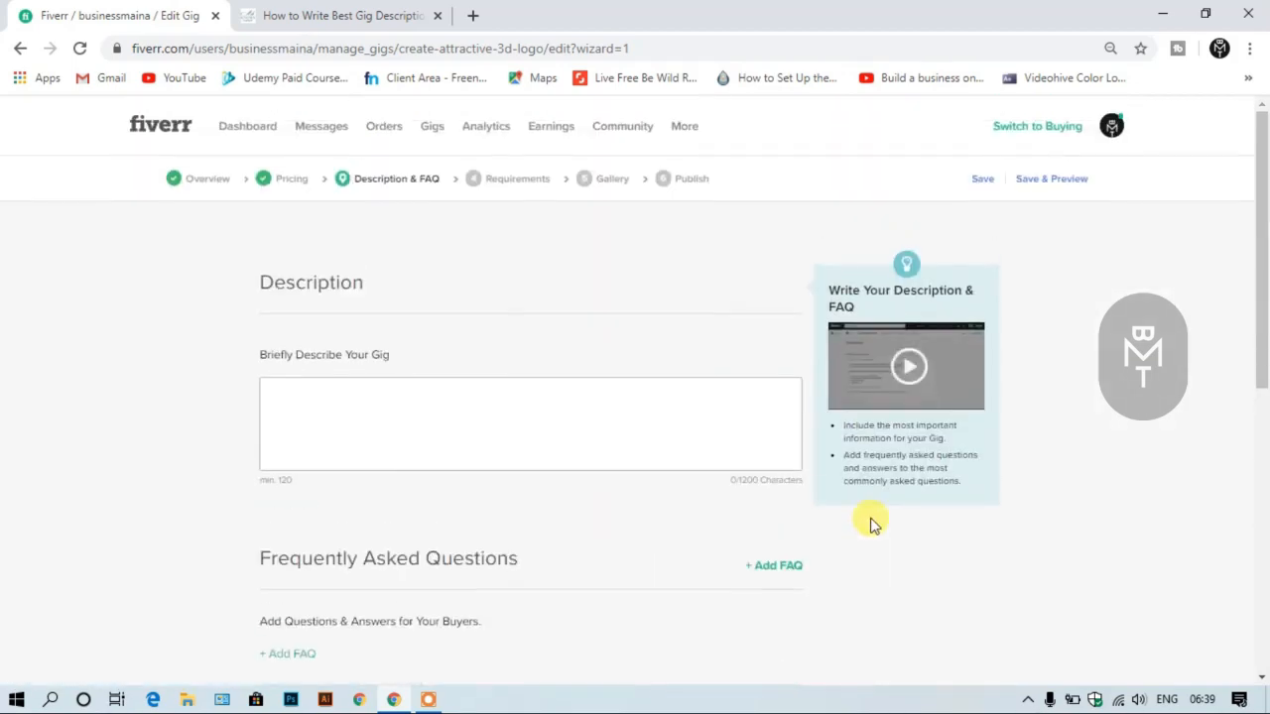
pyautogui.click(668, 447)
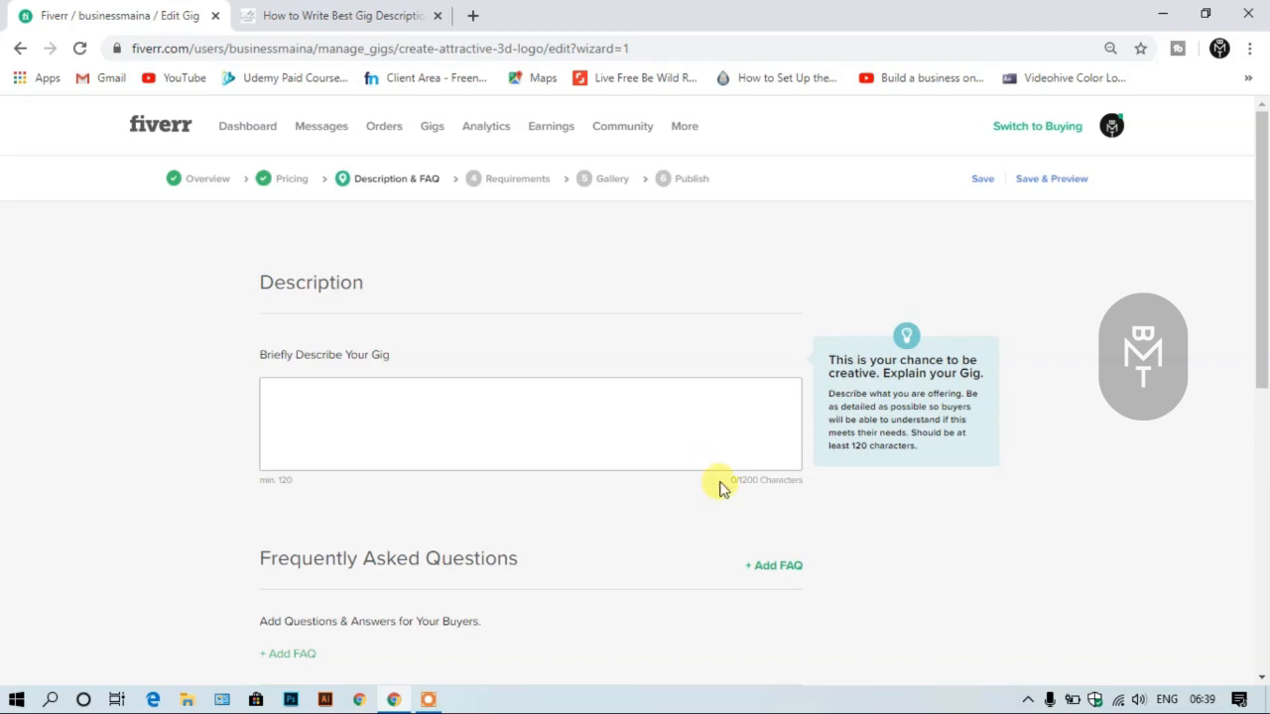
pyautogui.scroll(-2, 744, 476)
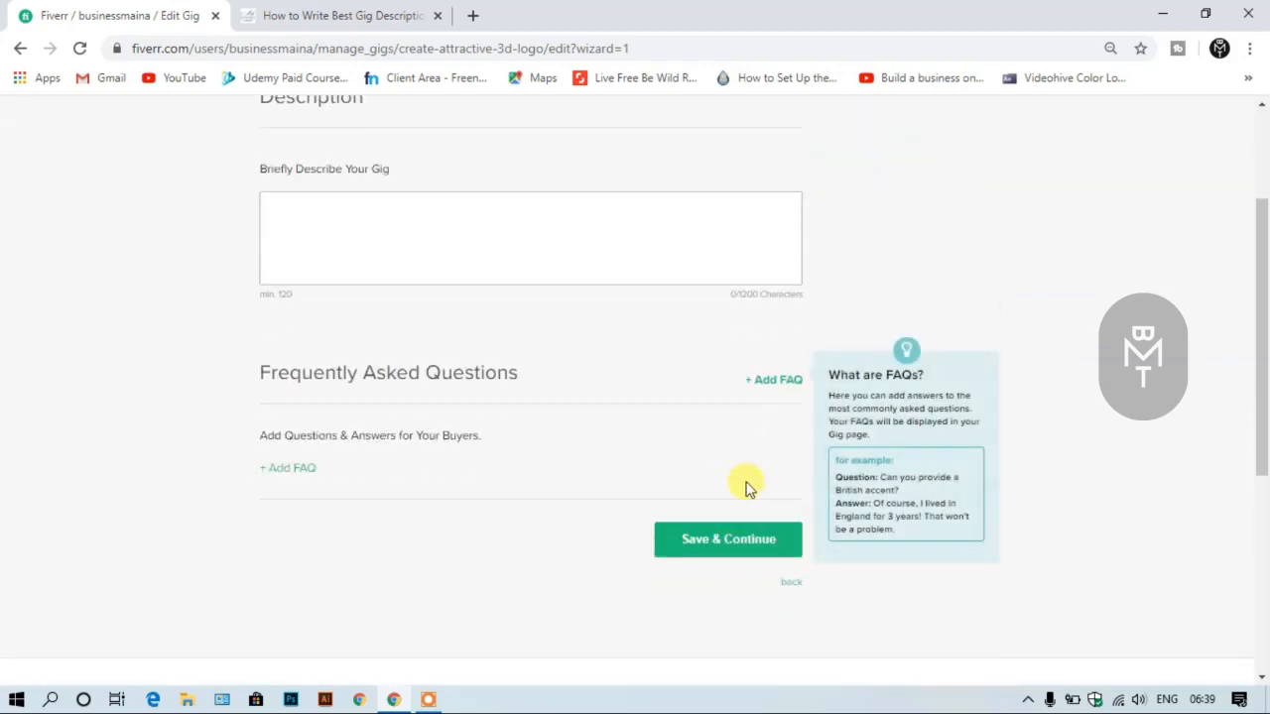
pyautogui.scroll(2, 696, 467)
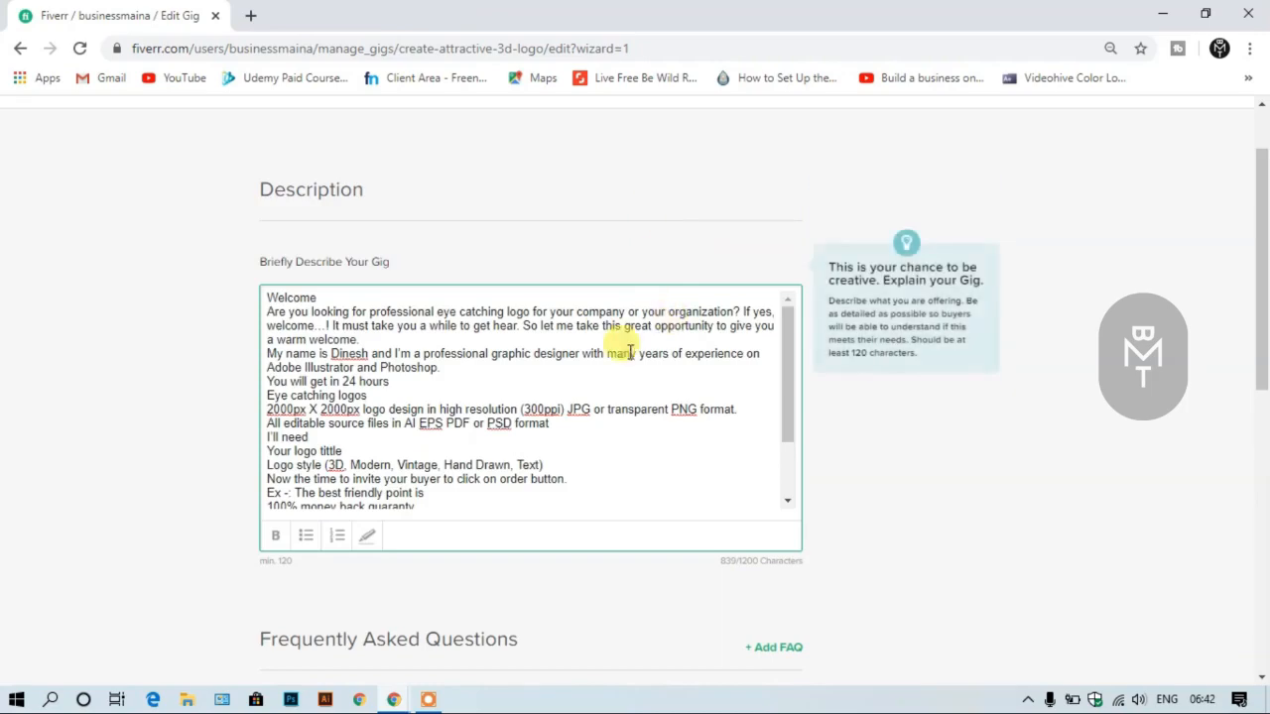
pyautogui.scroll(1, 595, 352)
pyautogui.scroll(-1, 521, 433)
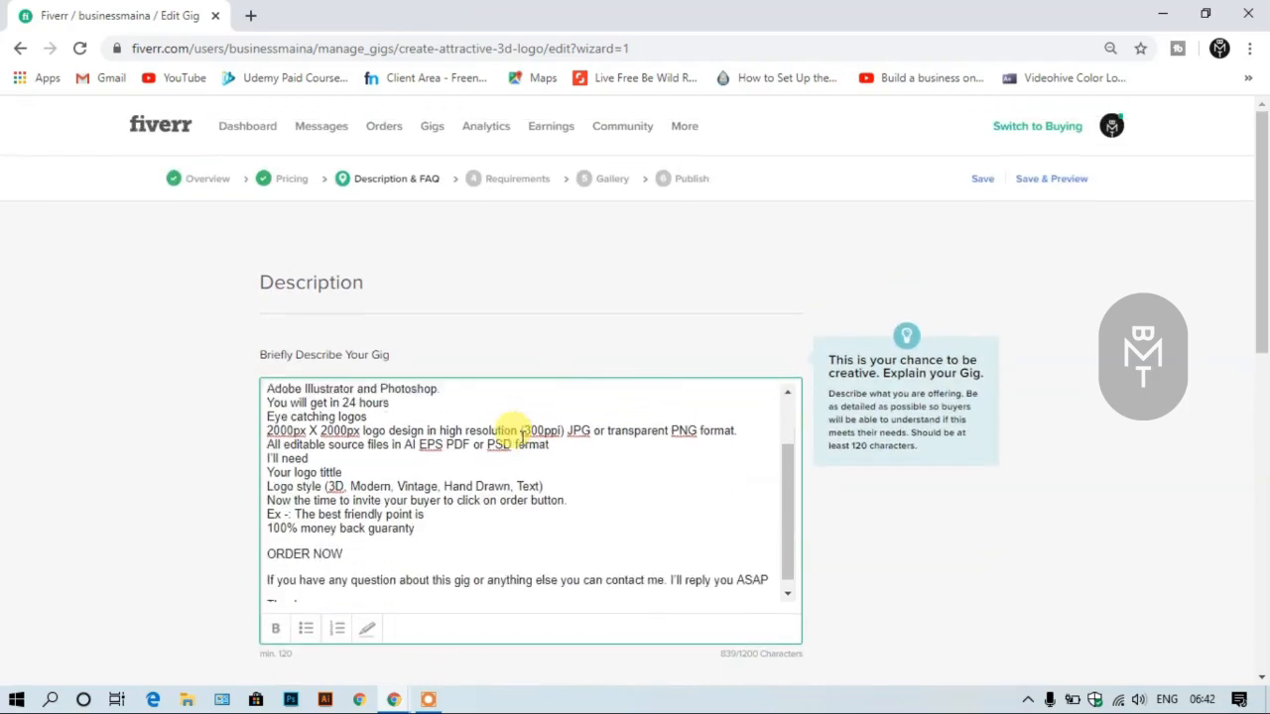
# - Read through the whole gig description, and check its character count and the FAQ section below it
pyautogui.scroll(-1, 521, 433)
pyautogui.scroll(3, 646, 505)
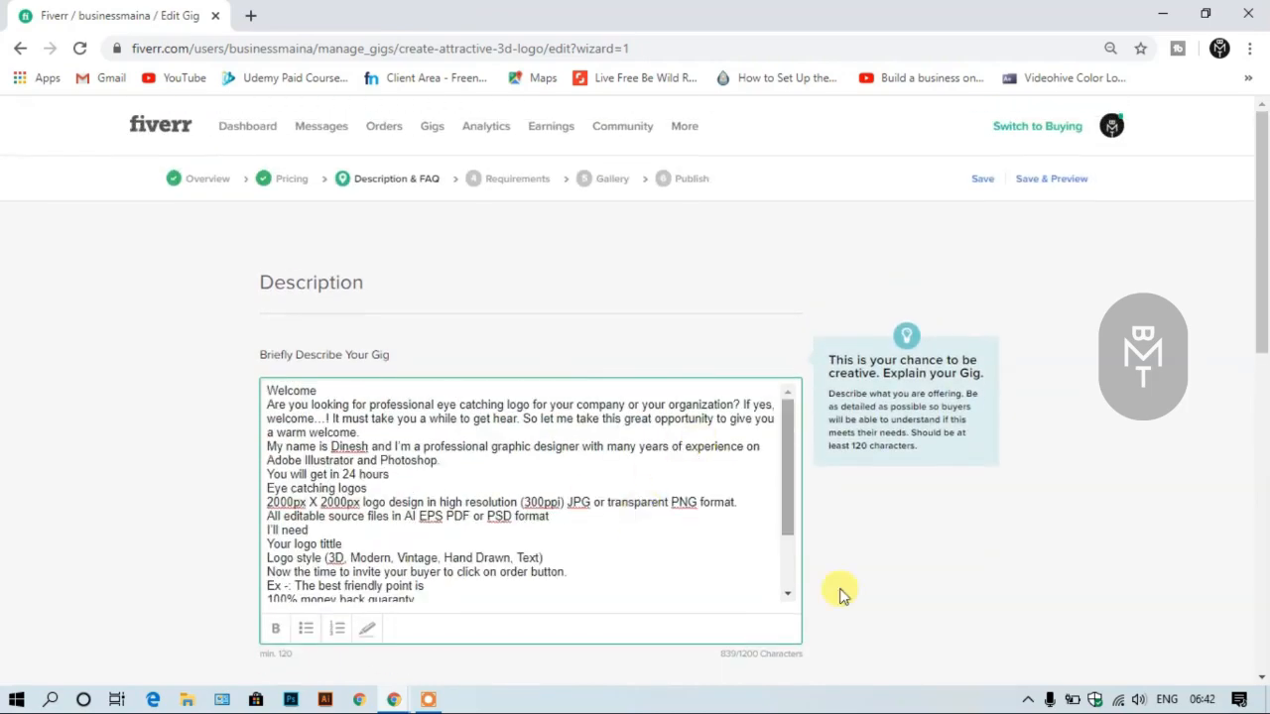
pyautogui.scroll(-3, 969, 565)
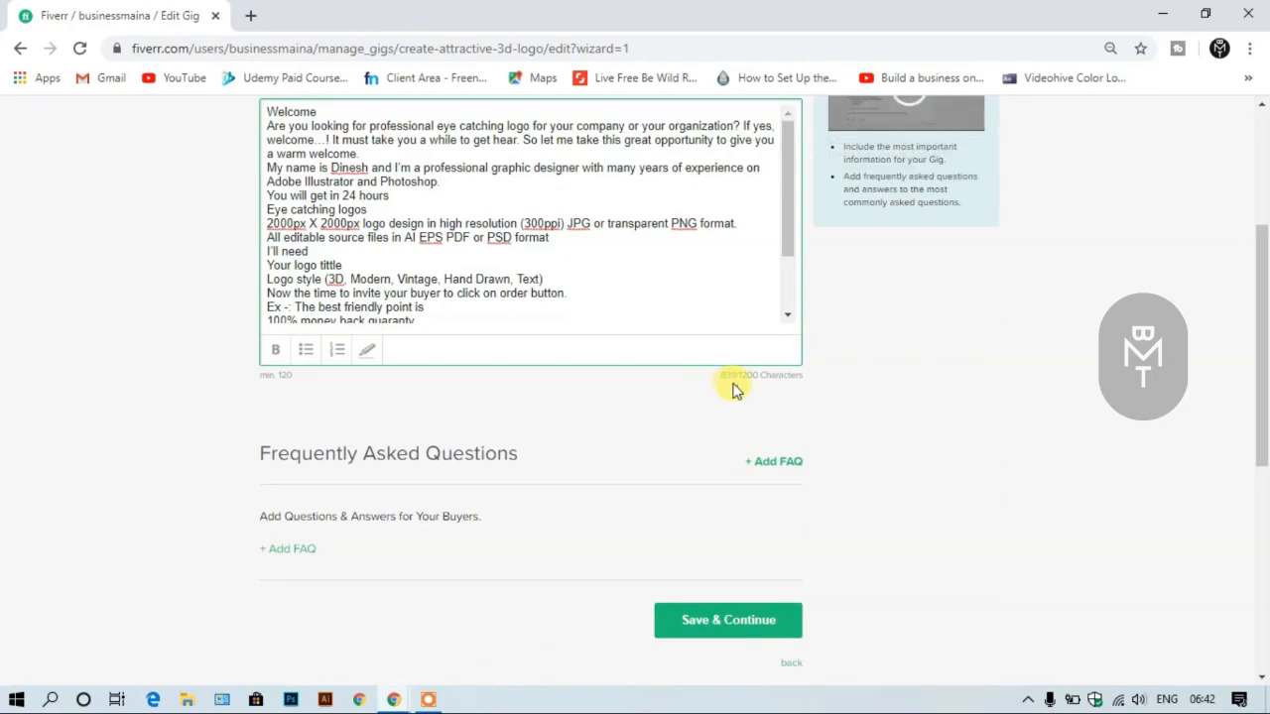
pyautogui.scroll(1, 732, 390)
pyautogui.scroll(2, 720, 382)
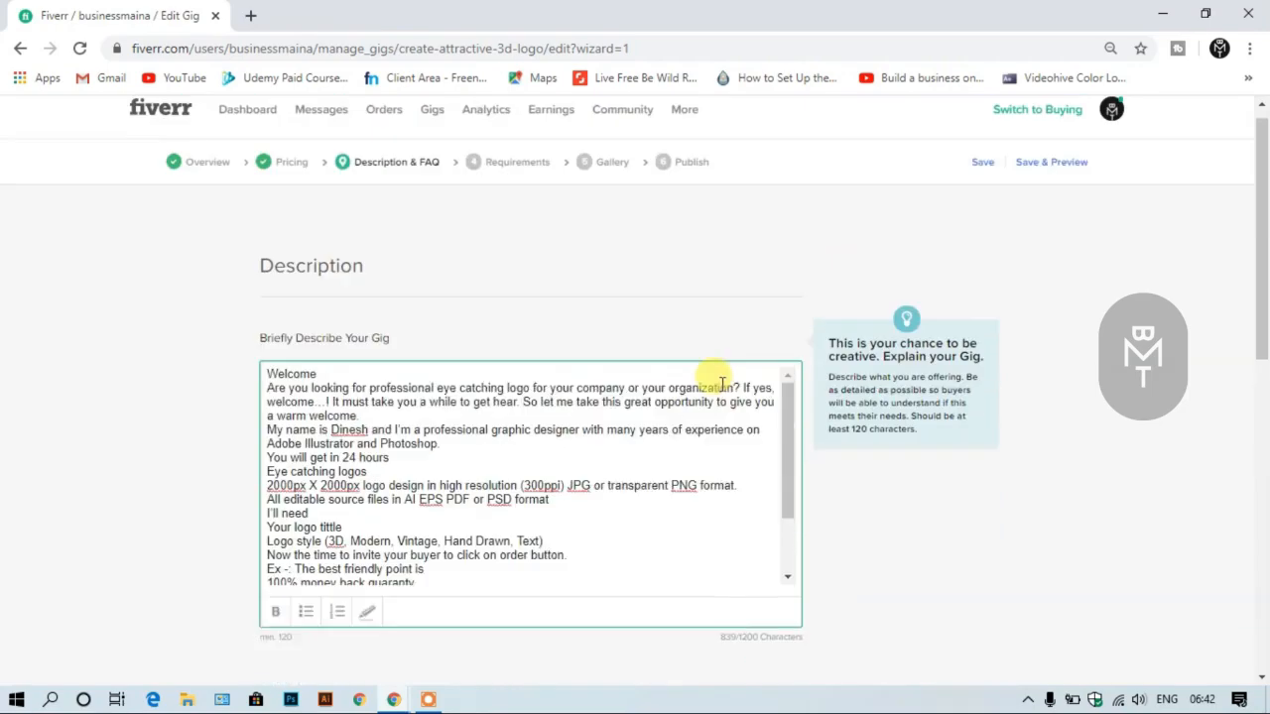
pyautogui.scroll(-3, 711, 412)
pyautogui.scroll(-1, 710, 417)
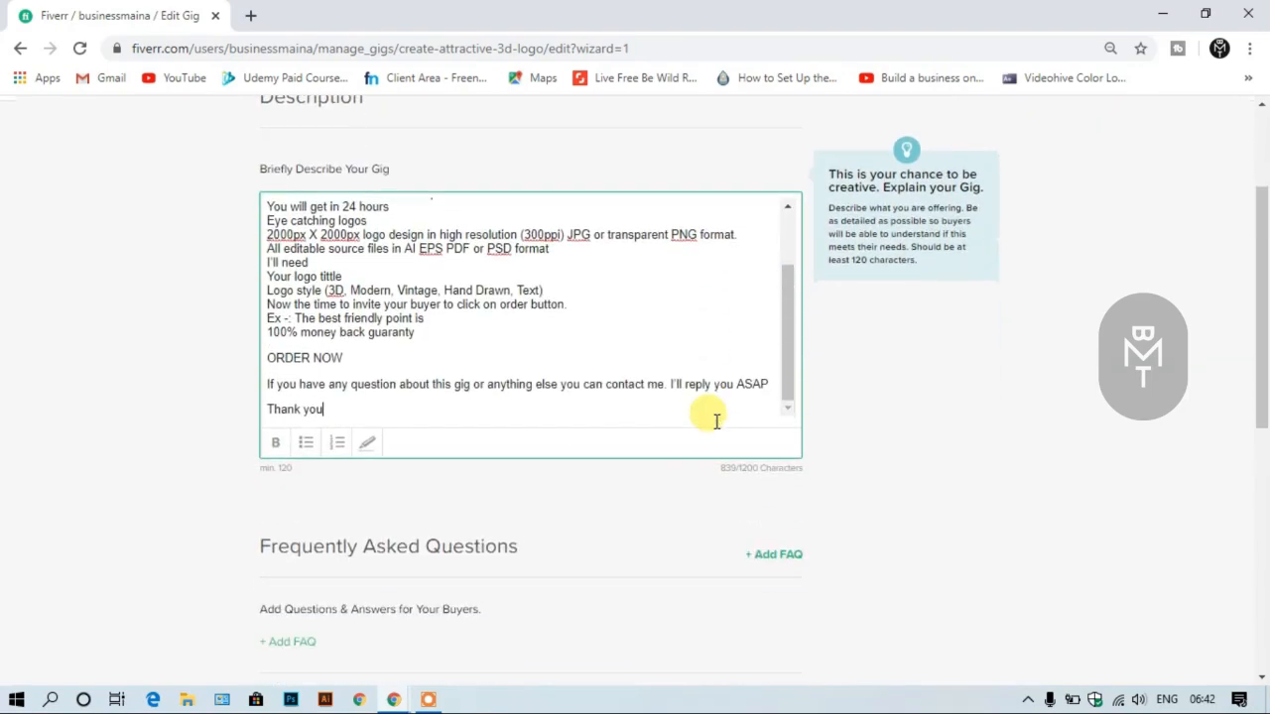
pyautogui.scroll(3, 685, 387)
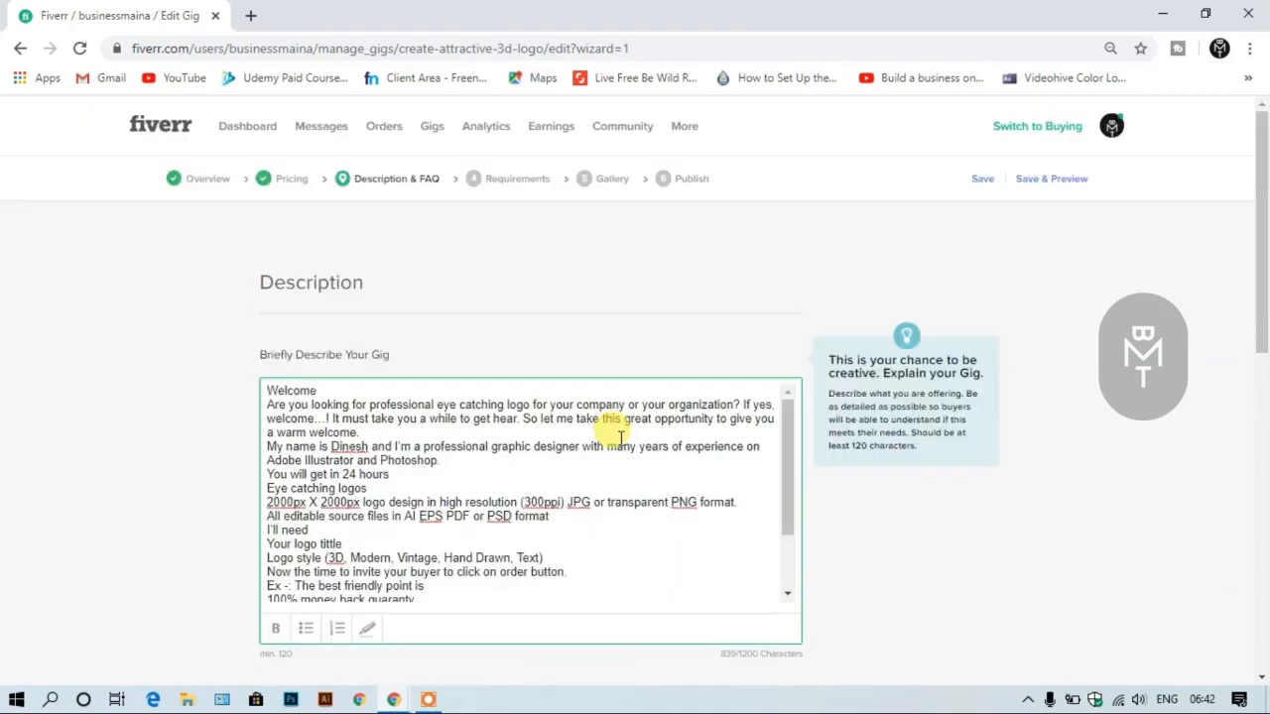
pyautogui.scroll(-2, 620, 434)
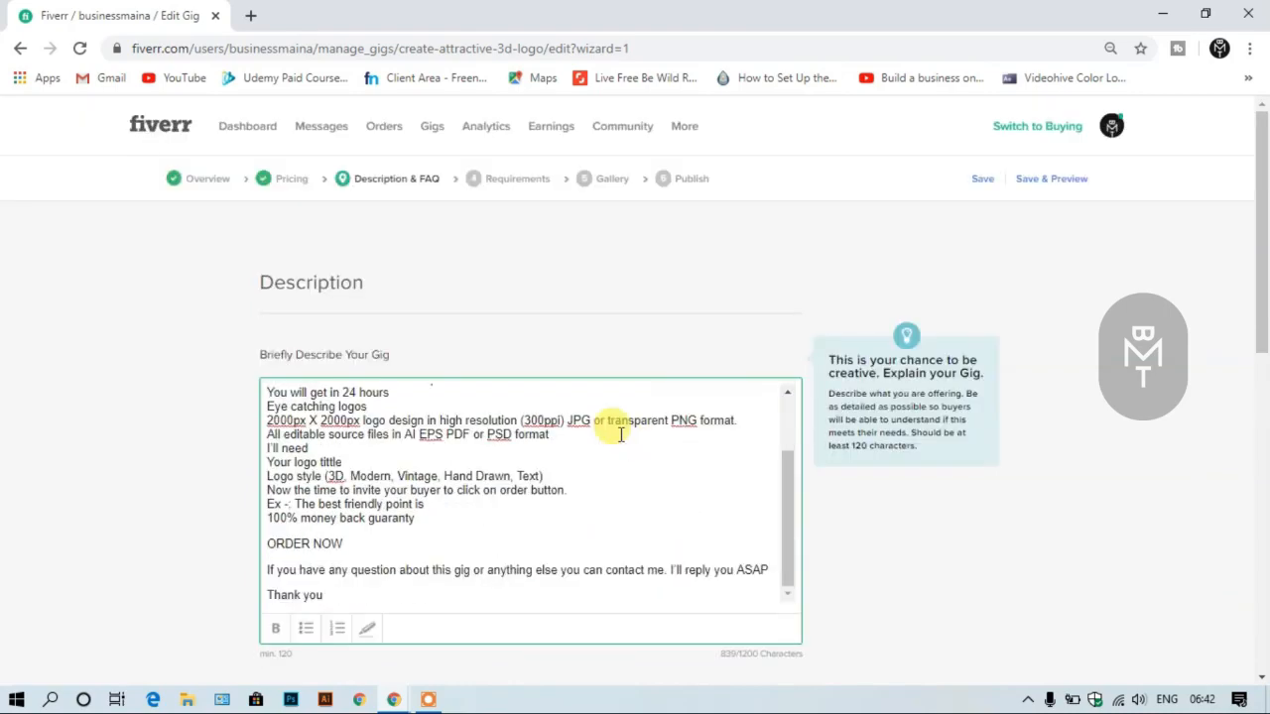
pyautogui.scroll(-2, 615, 429)
pyautogui.scroll(2, 618, 439)
pyautogui.scroll(2, 620, 433)
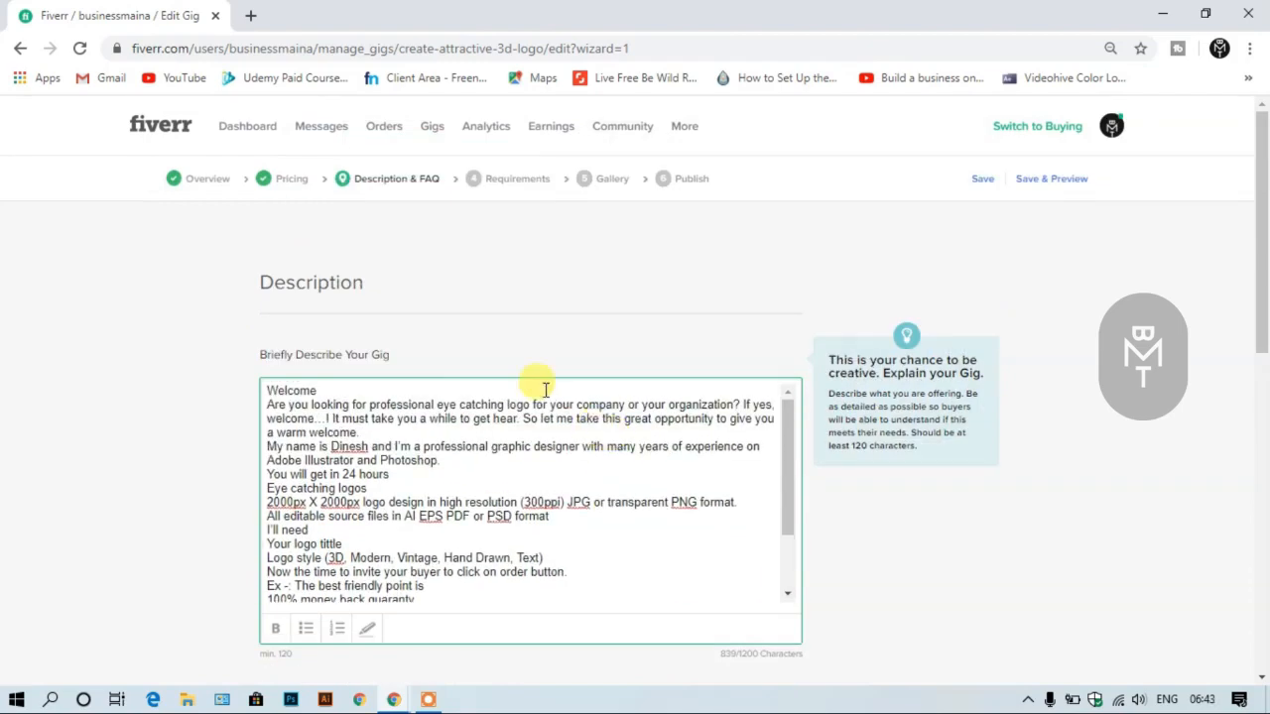
pyautogui.scroll(-5, 541, 387)
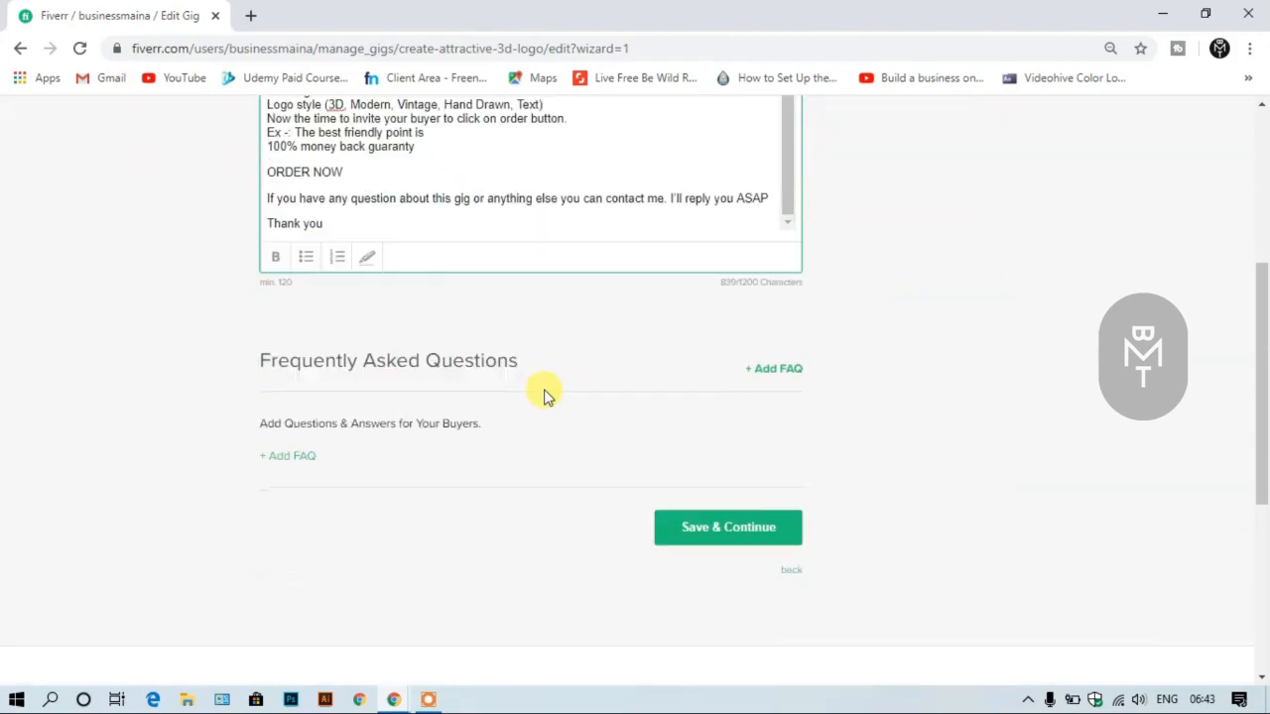
pyautogui.scroll(1, 552, 397)
pyautogui.scroll(2, 553, 397)
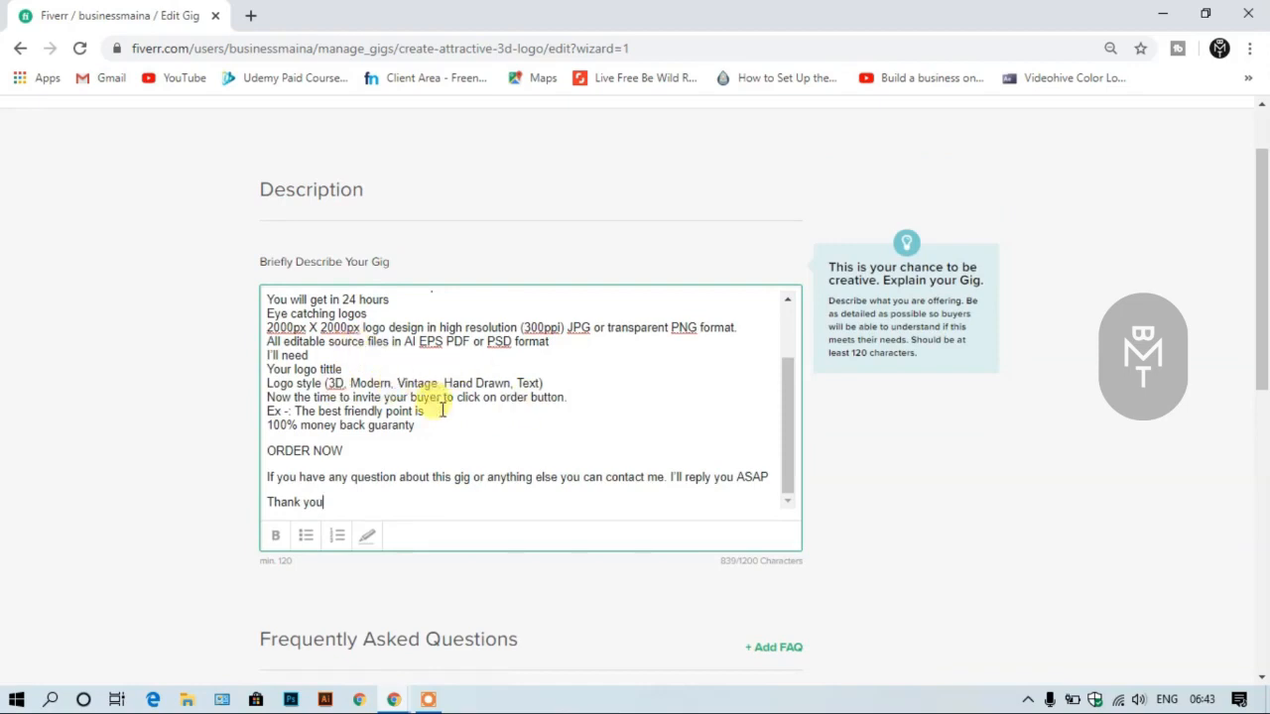
pyautogui.scroll(-2, 441, 410)
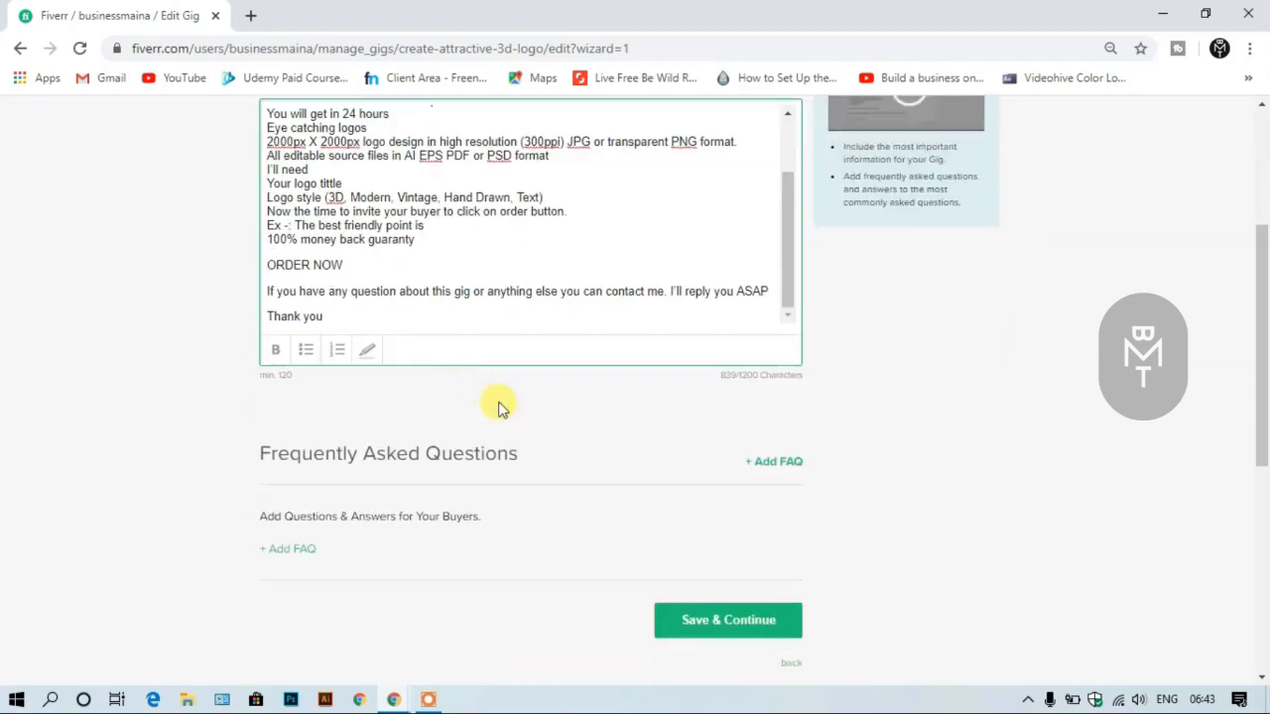
# - Save the gig description and add a mandatory free-text buyer requirement listing "Specification of logo", "Dimension" and "Background"
pyautogui.click(684, 621)
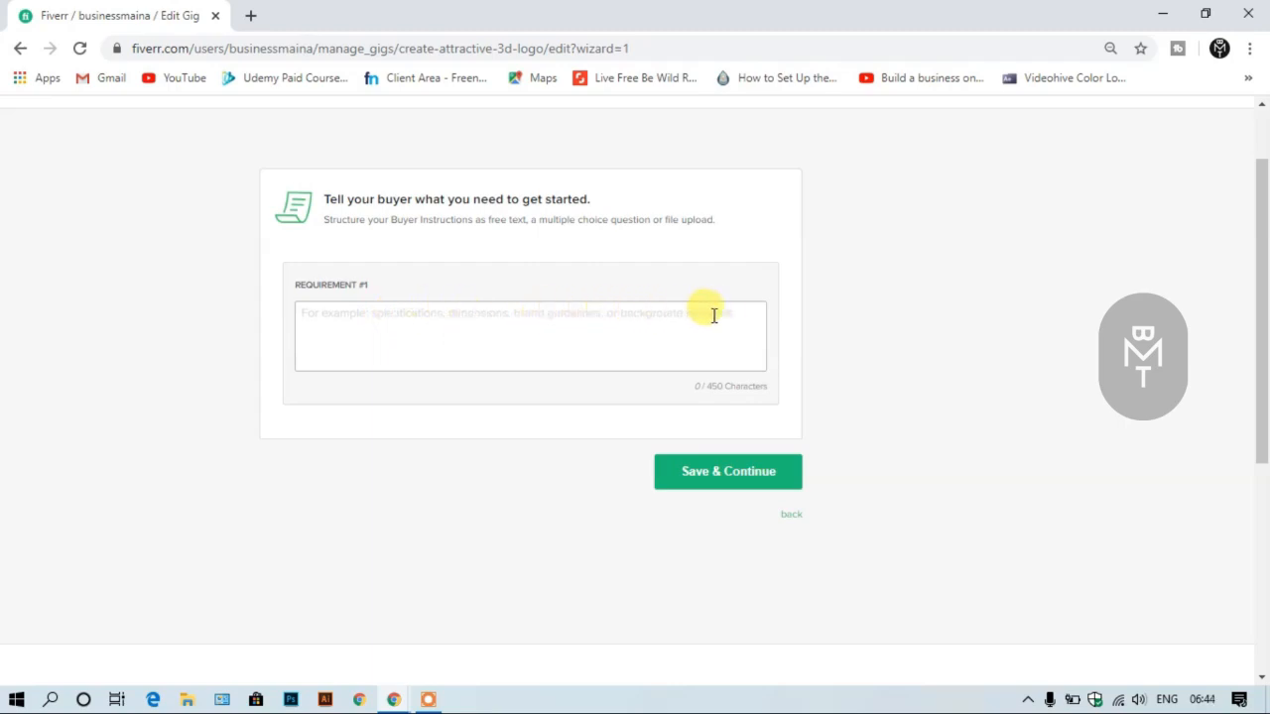
pyautogui.click(376, 311)
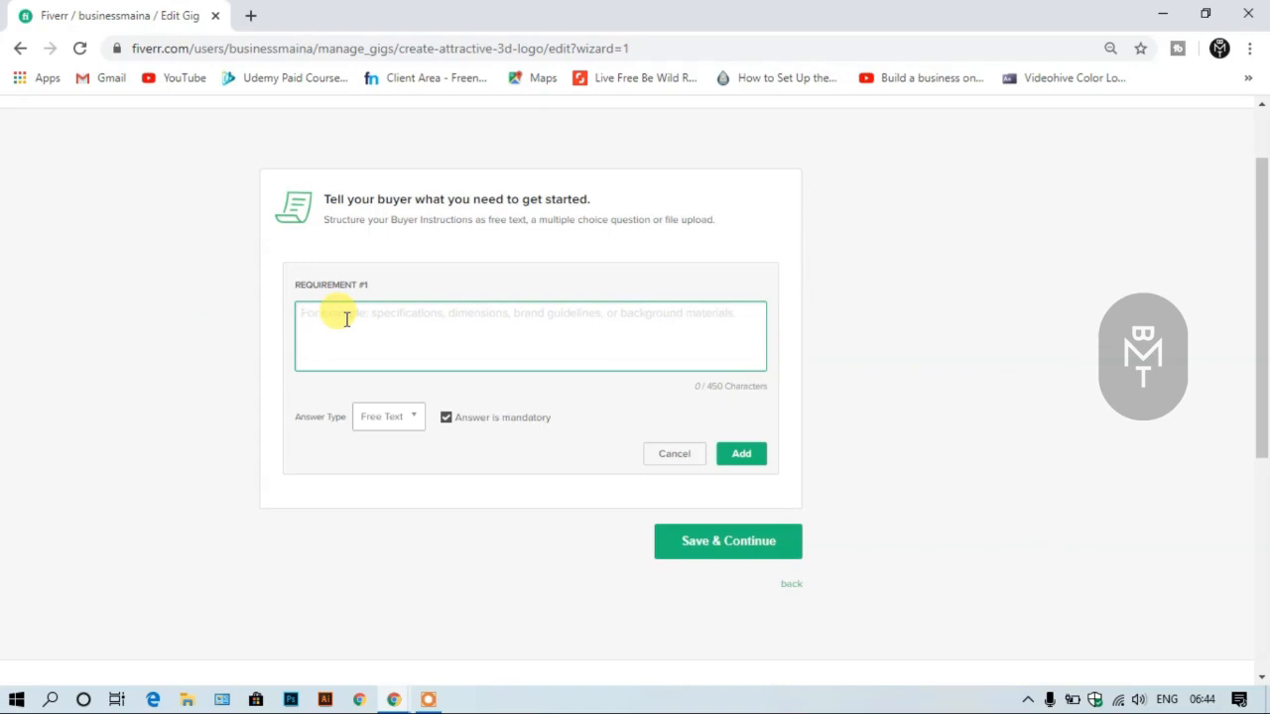
pyautogui.write('Specification of logo')
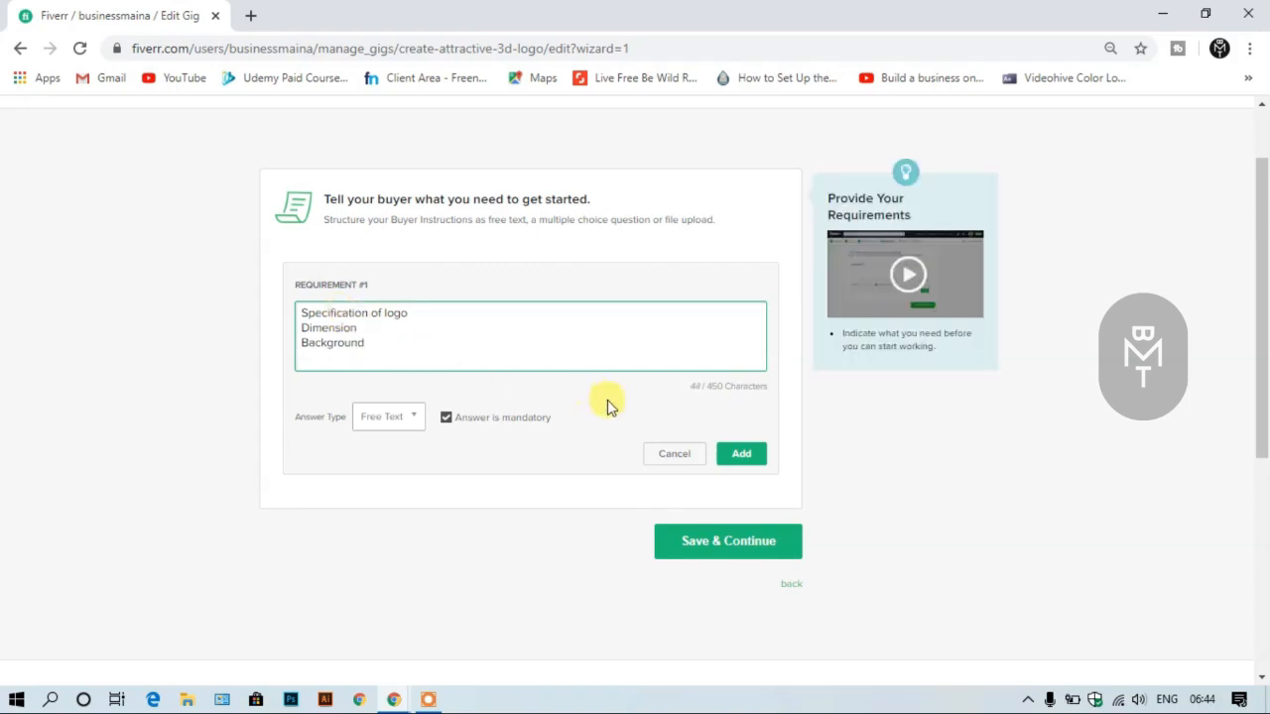
pyautogui.click(736, 456)
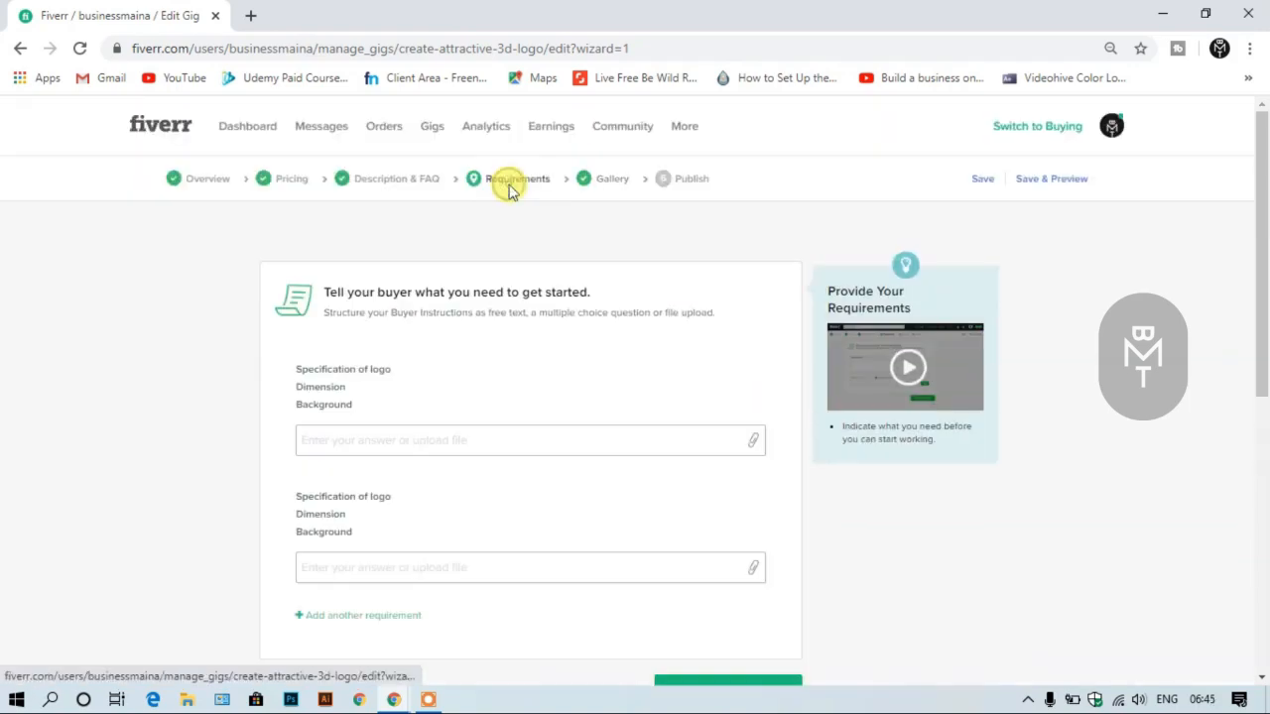
# - Check the listed buyer requirements and save them to continue to the gig gallery
pyautogui.scroll(-1, 518, 249)
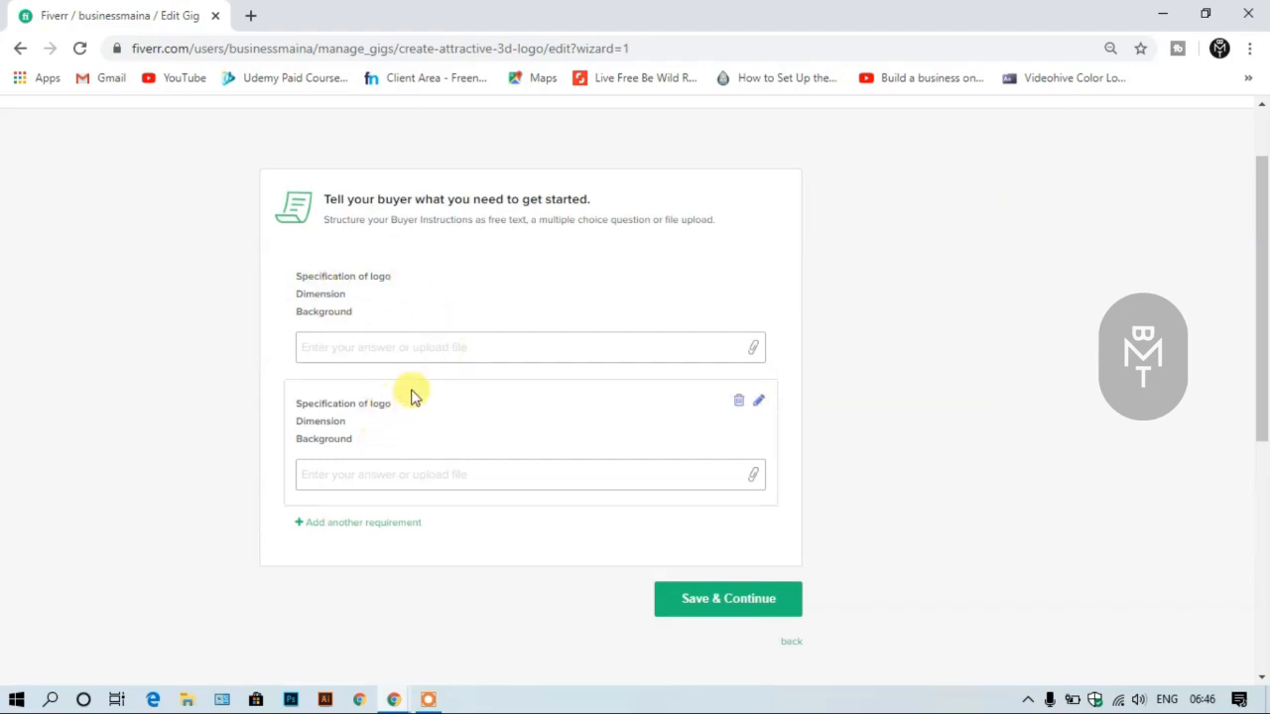
pyautogui.scroll(2, 446, 370)
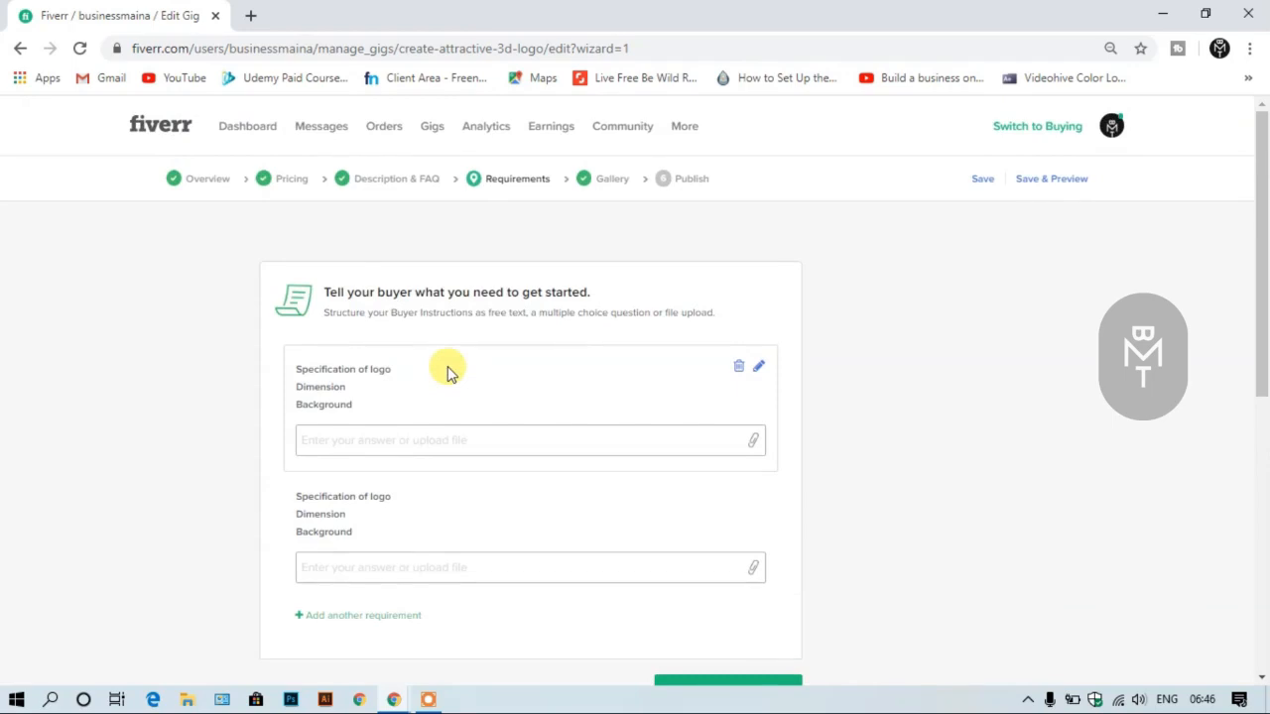
pyautogui.scroll(-2, 446, 370)
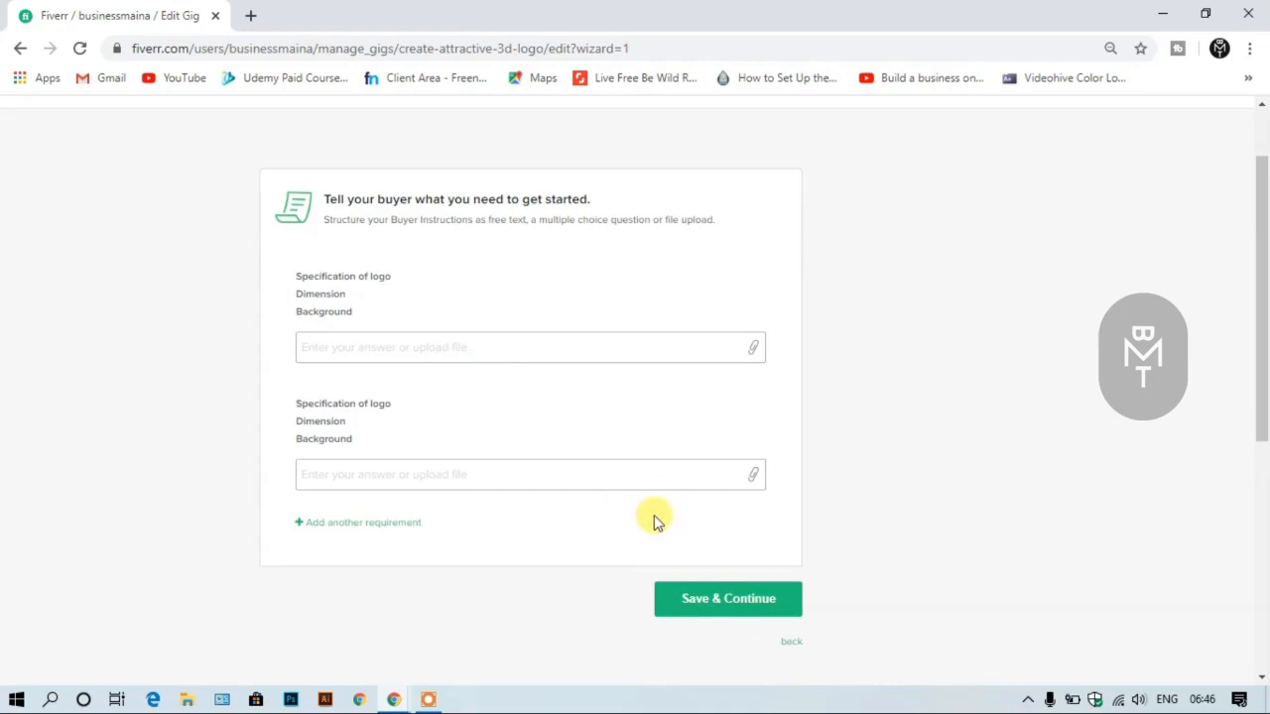
pyautogui.scroll(2, 615, 416)
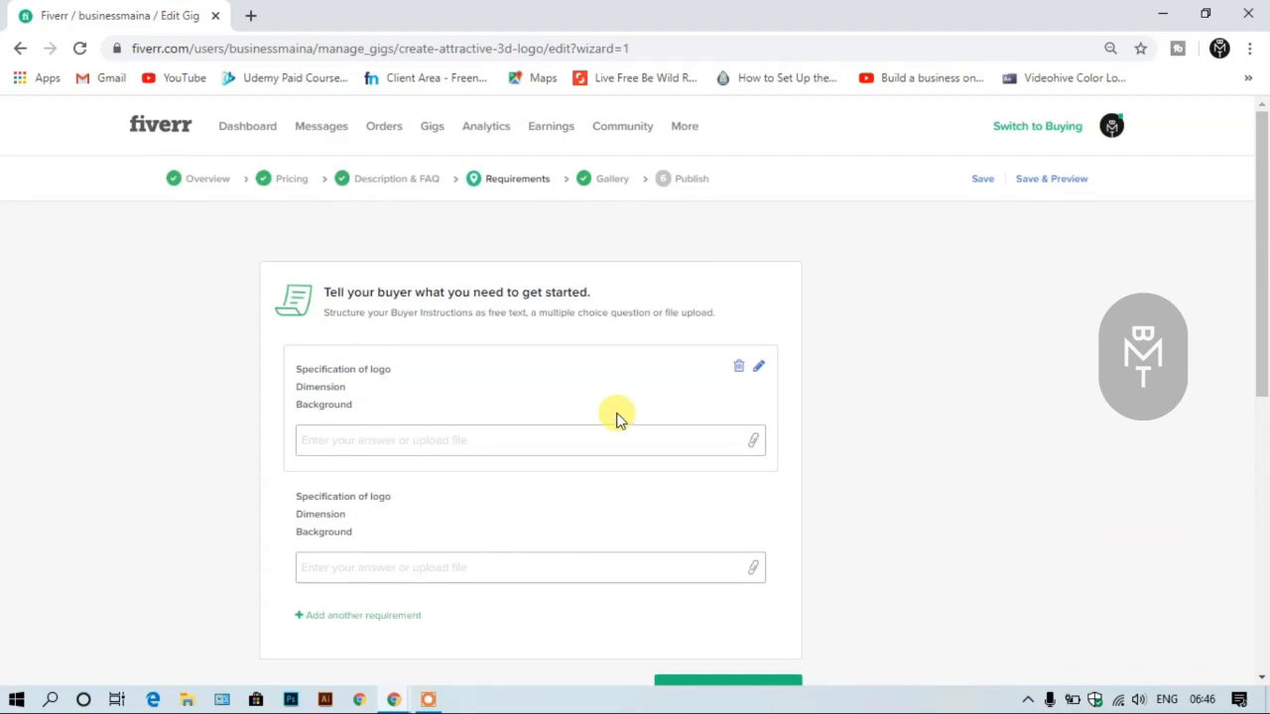
pyautogui.scroll(-2, 615, 419)
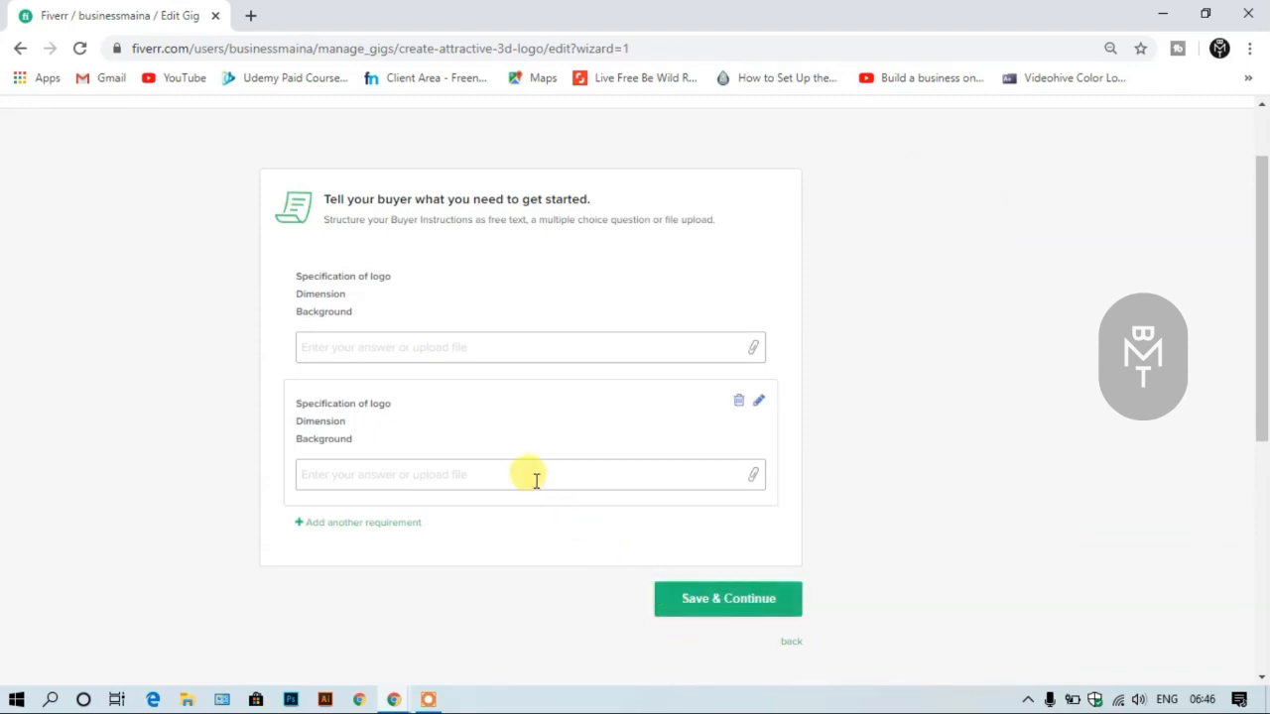
pyautogui.scroll(2, 537, 480)
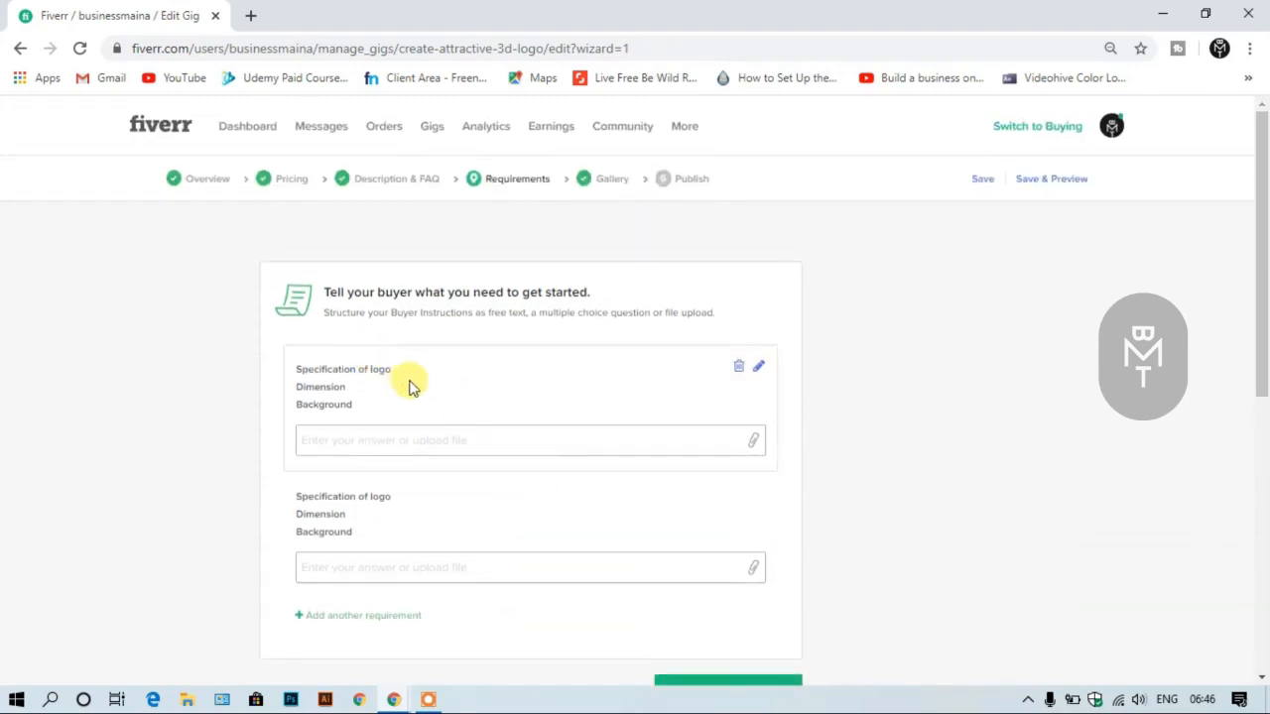
pyautogui.scroll(-2, 606, 398)
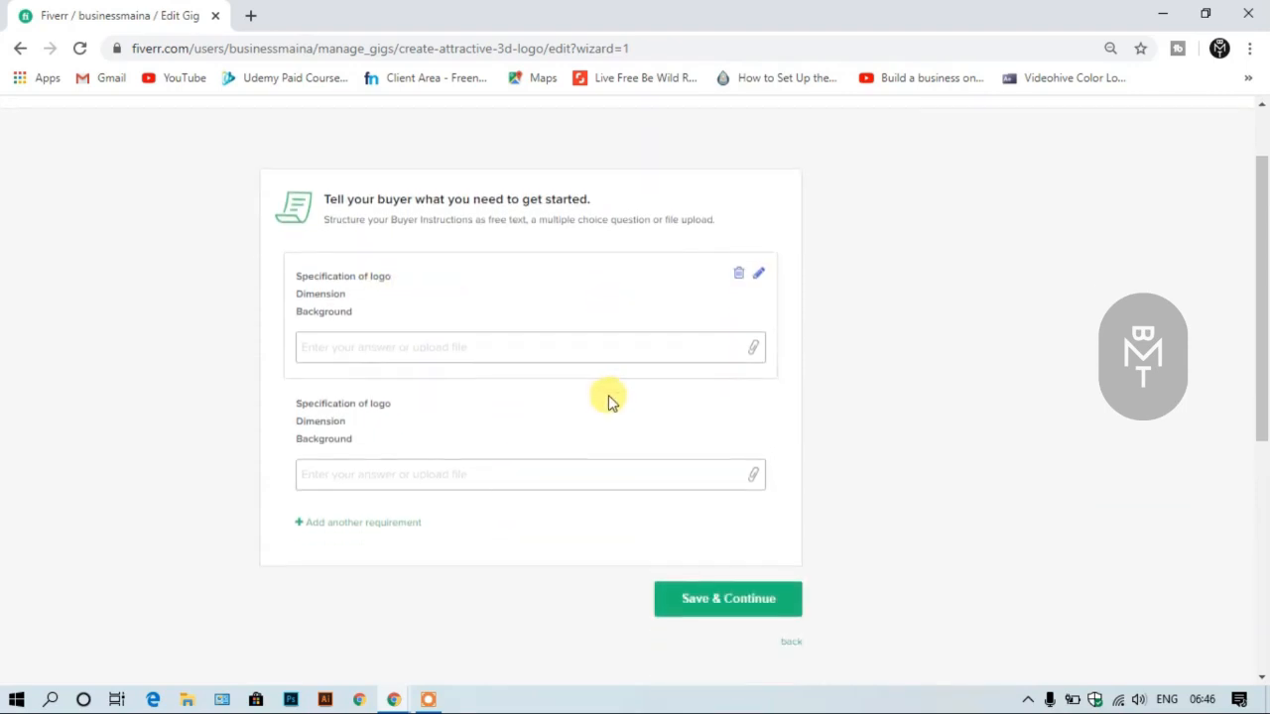
pyautogui.click(735, 594)
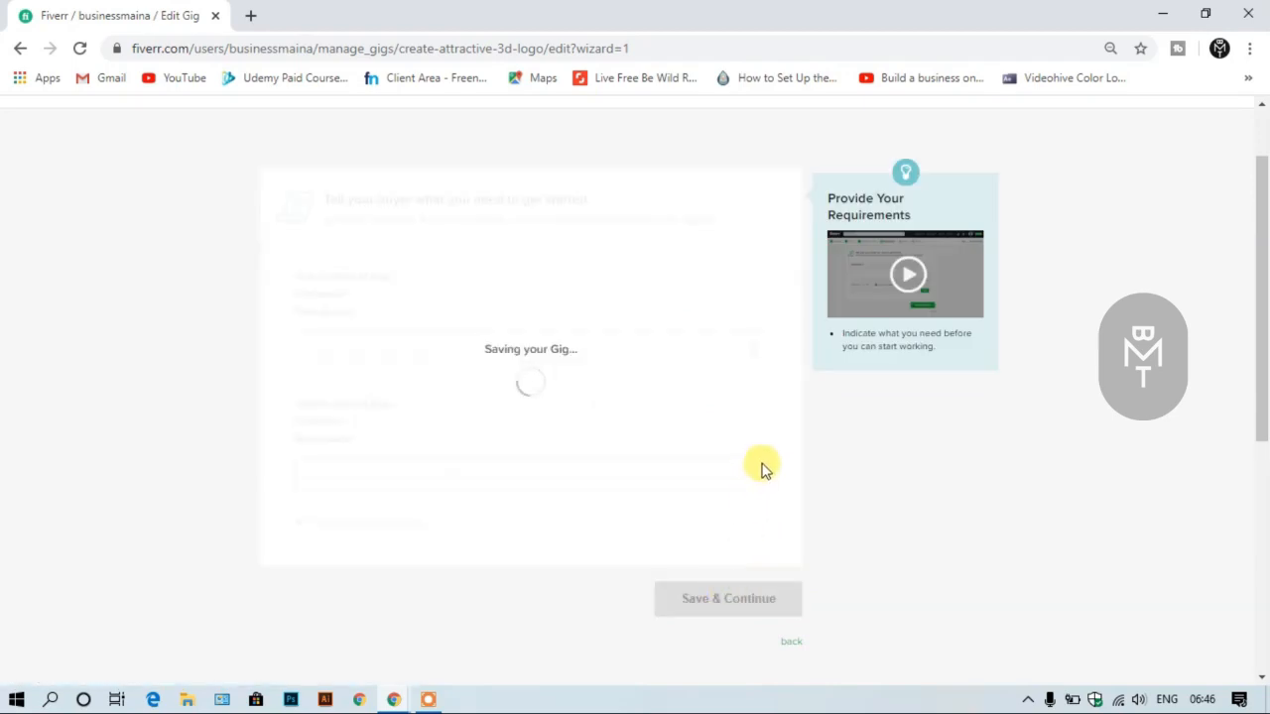
# - Examine the gallery's photo, video and PDF upload areas together with their file guidelines
pyautogui.scroll(-1, 763, 472)
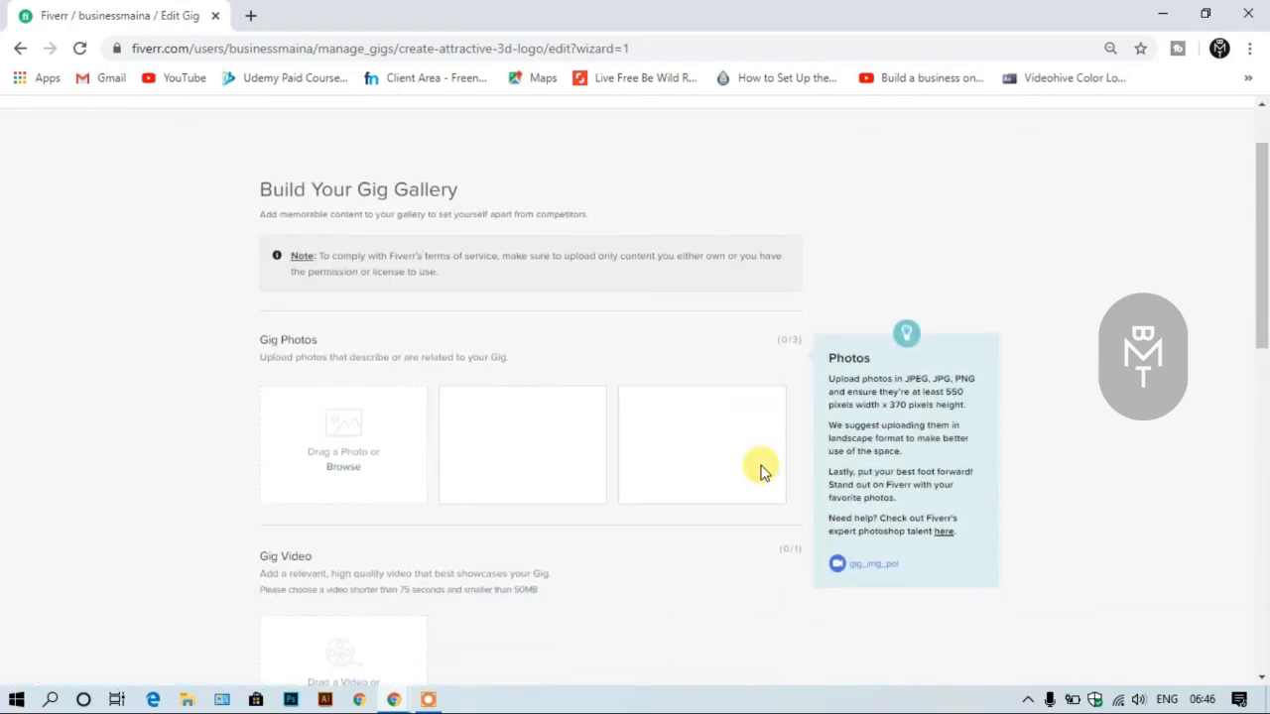
pyautogui.scroll(-3, 760, 472)
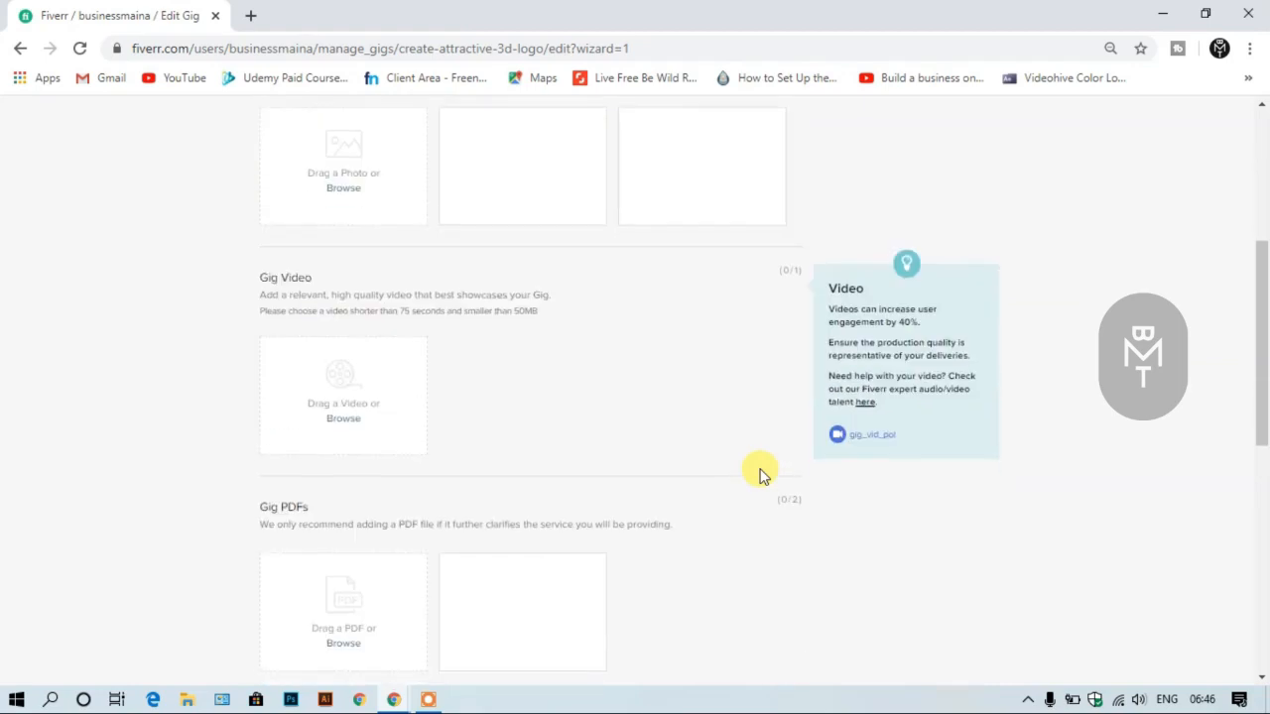
pyautogui.scroll(-3, 760, 472)
pyautogui.scroll(2, 759, 472)
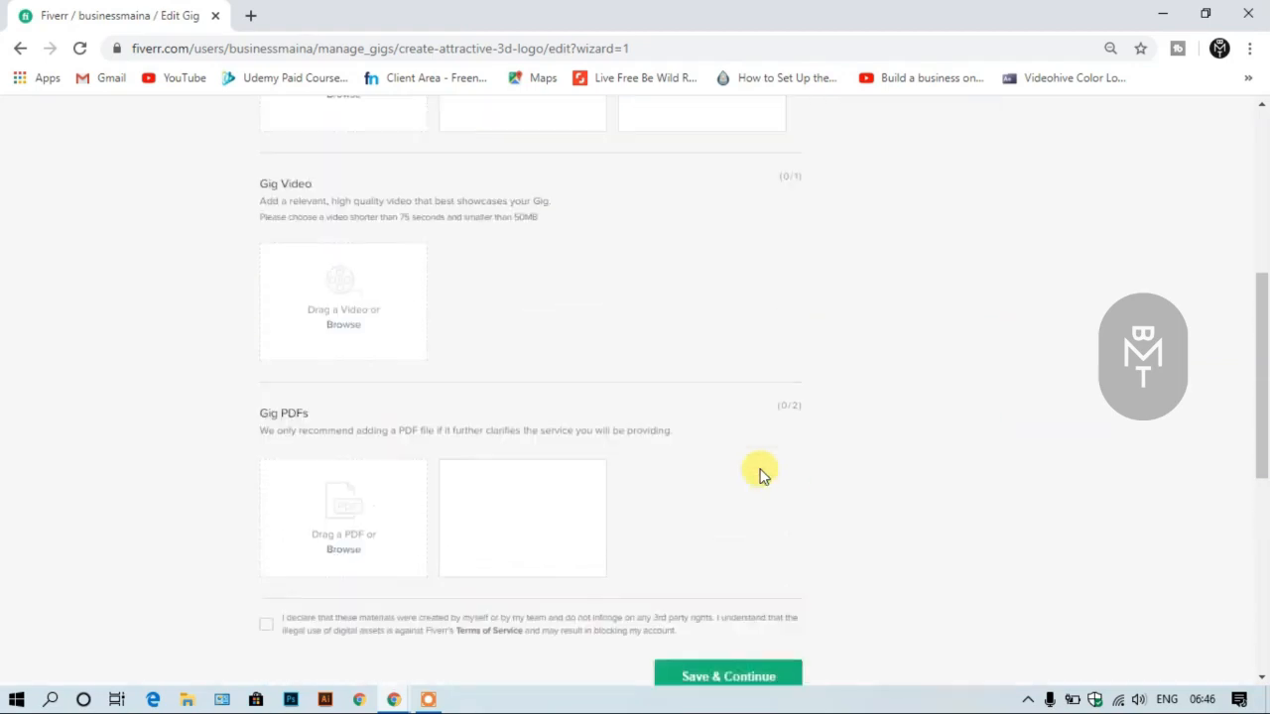
pyautogui.scroll(5, 760, 472)
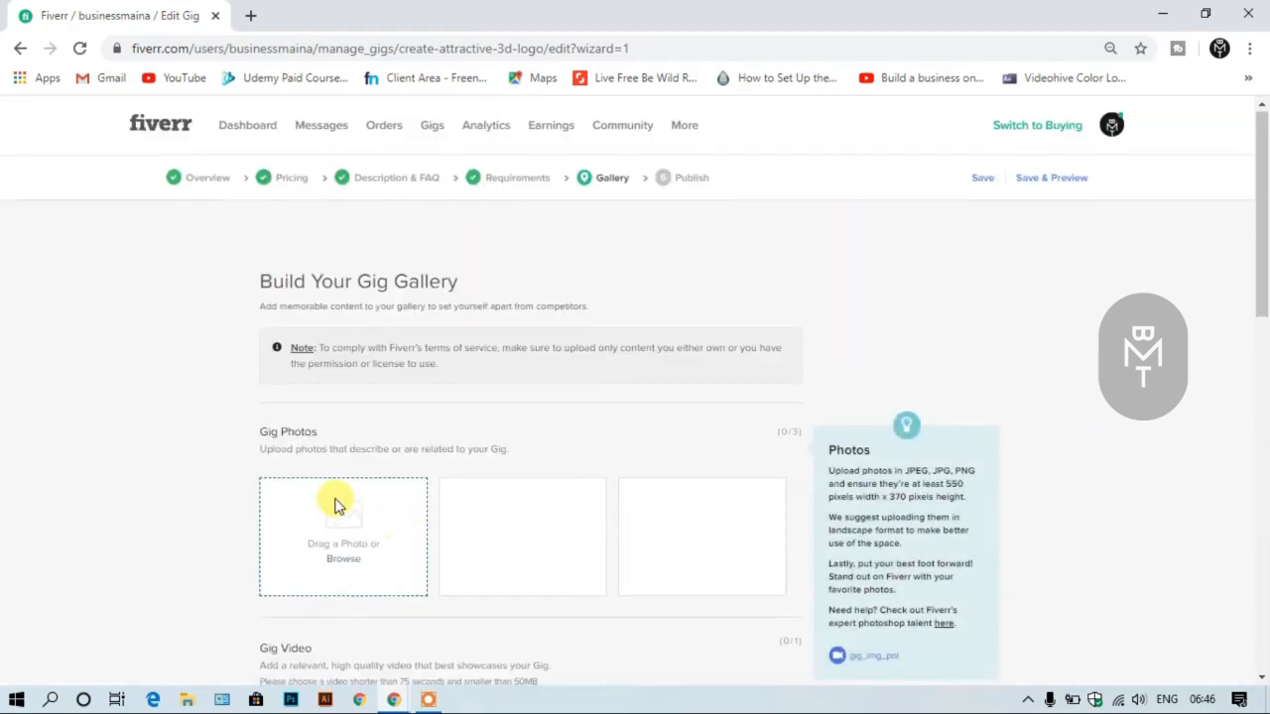
pyautogui.scroll(-5, 335, 505)
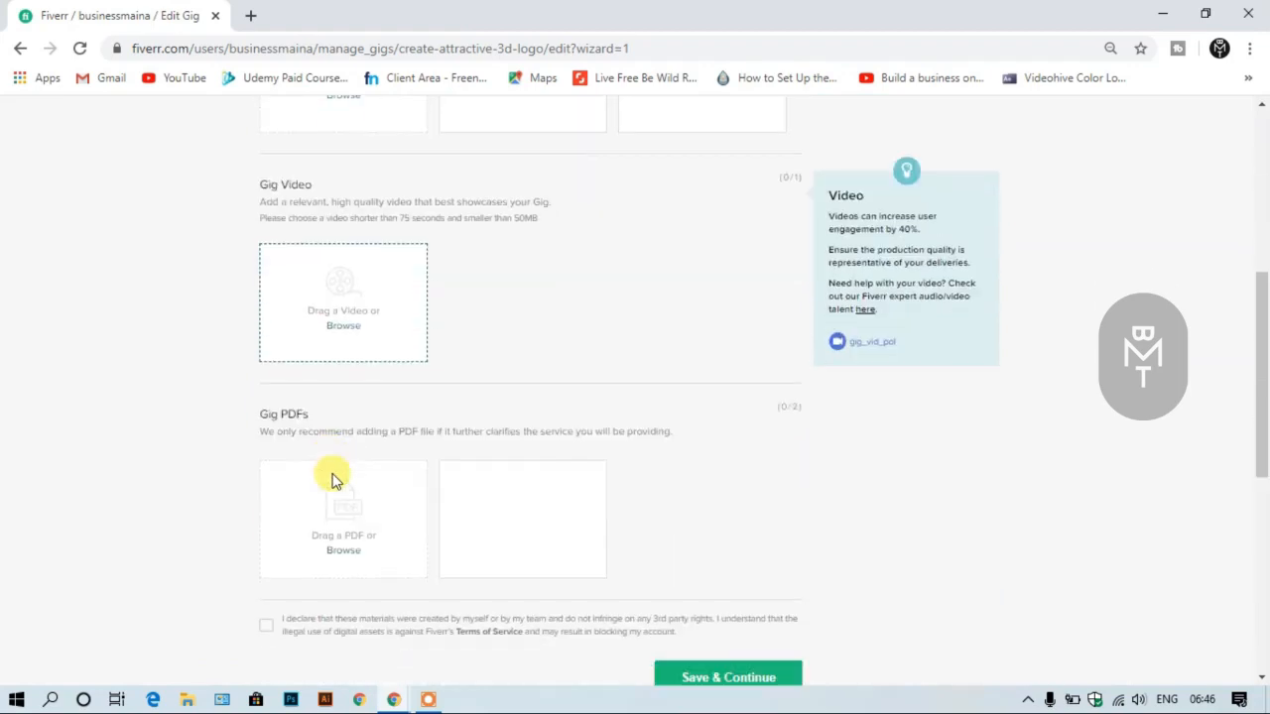
pyautogui.scroll(3, 348, 417)
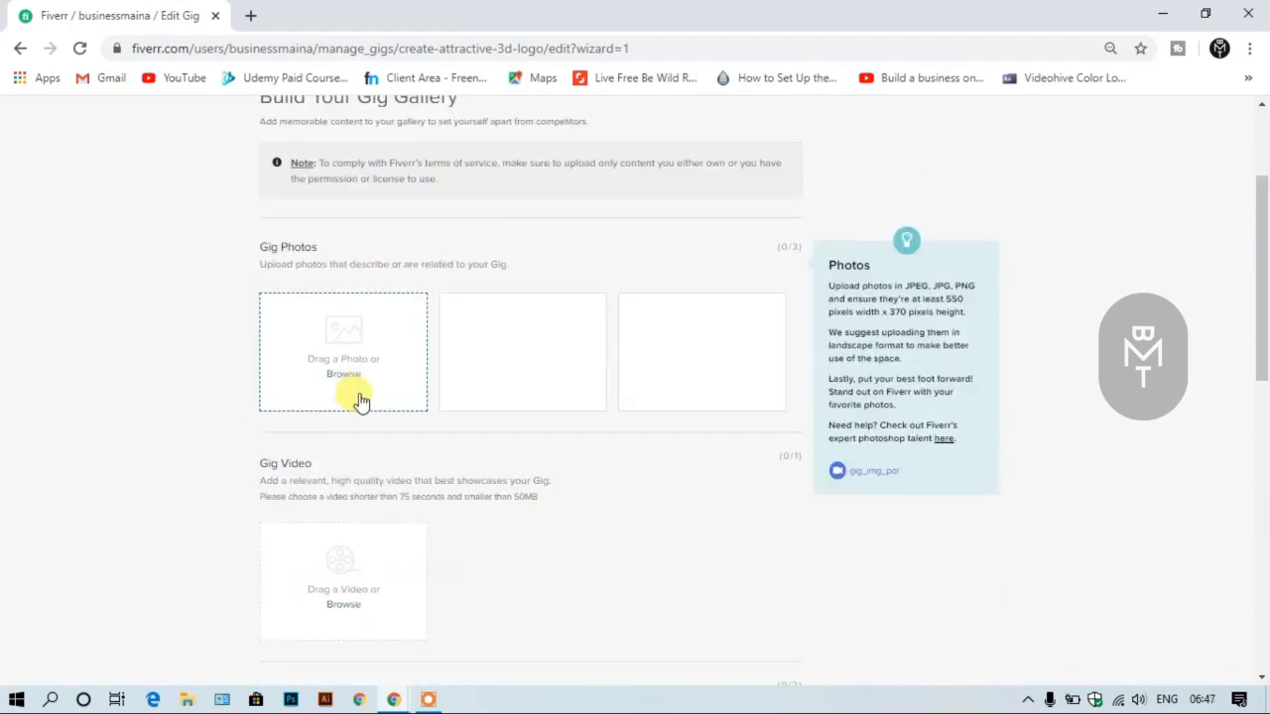
pyautogui.scroll(1, 360, 401)
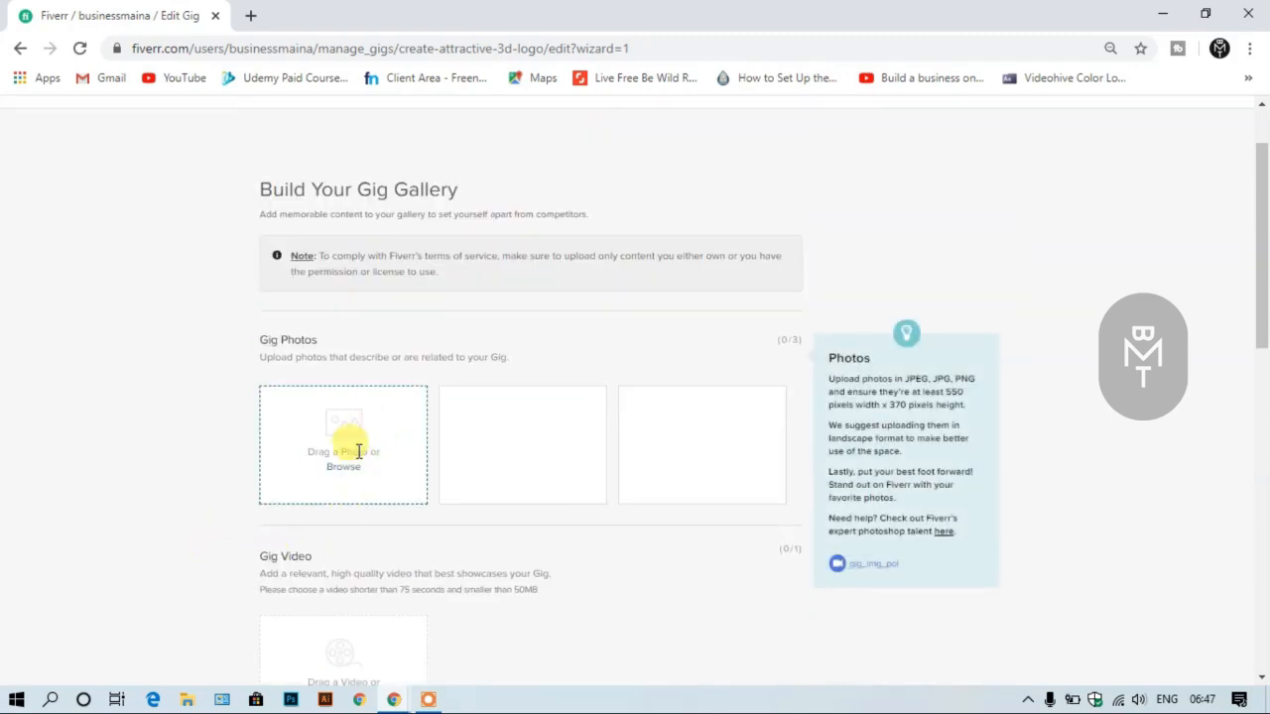
pyautogui.scroll(-2, 367, 436)
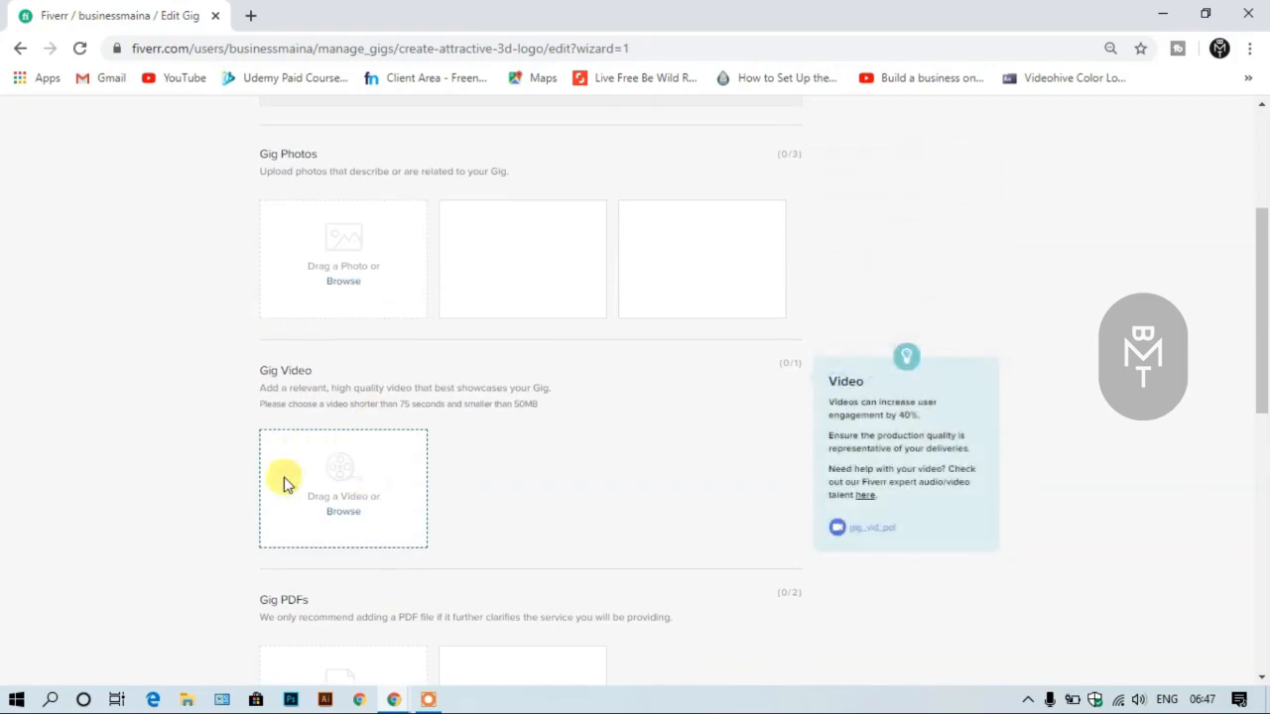
pyautogui.scroll(-1, 362, 496)
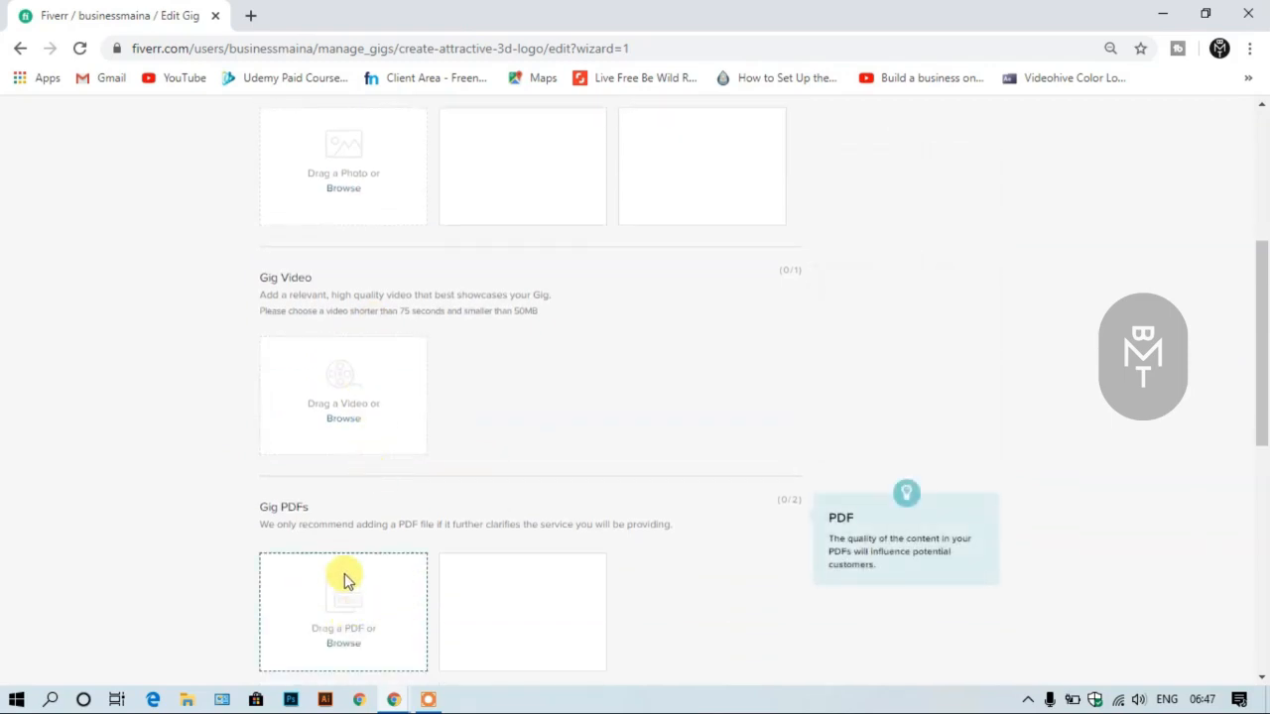
pyautogui.scroll(2, 344, 578)
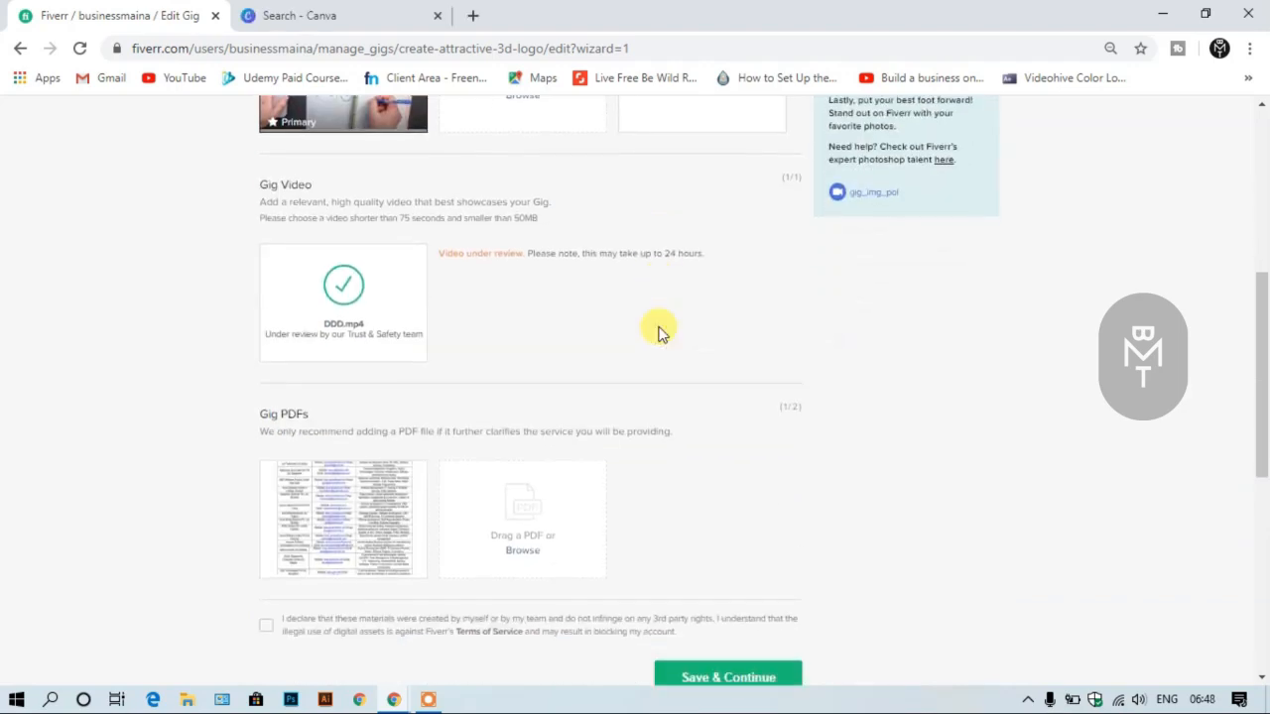
# - Review the uploaded gig photo, the DDD.mp4 video with its review status, the PDF and the declaration below them
pyautogui.scroll(2, 658, 333)
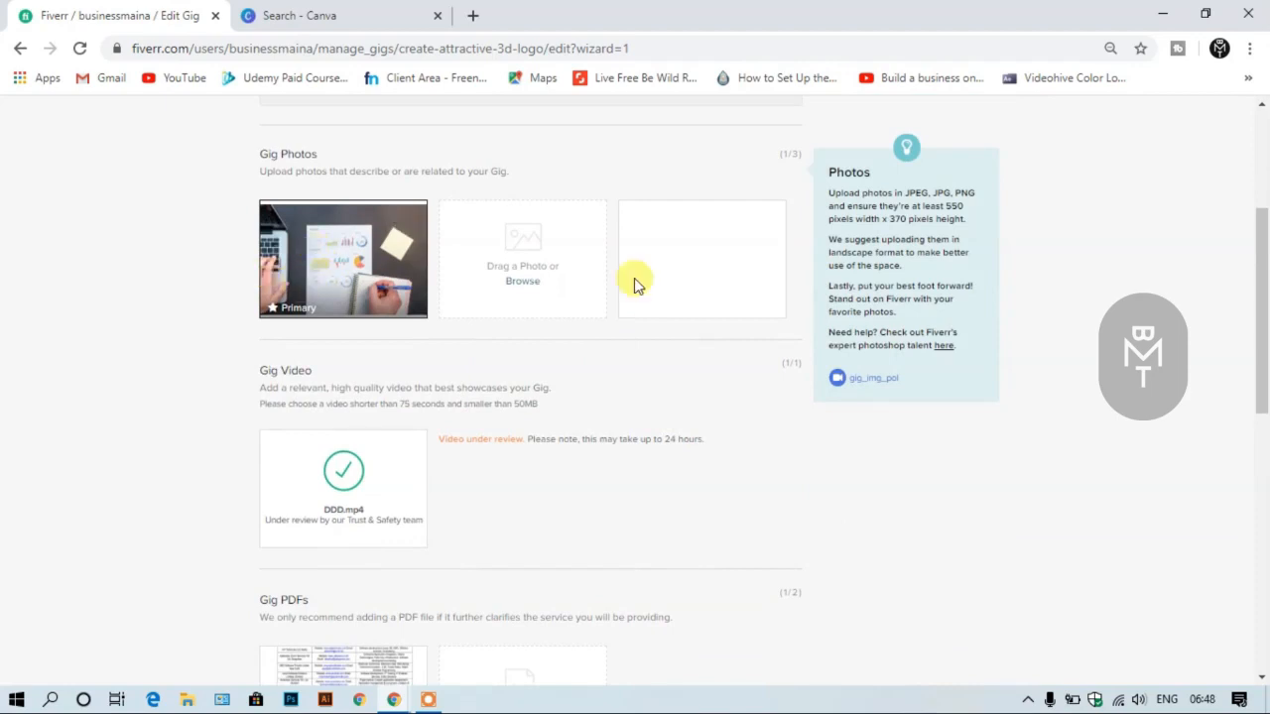
pyautogui.scroll(-2, 487, 438)
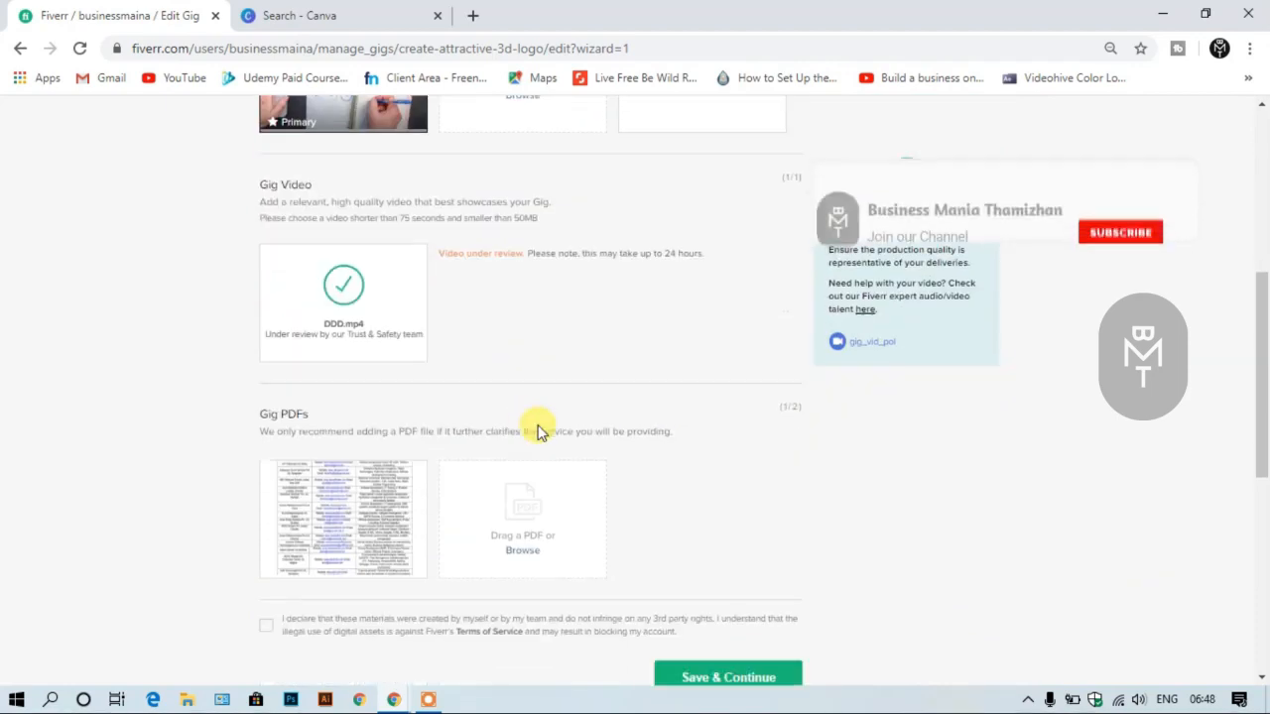
pyautogui.scroll(1, 680, 478)
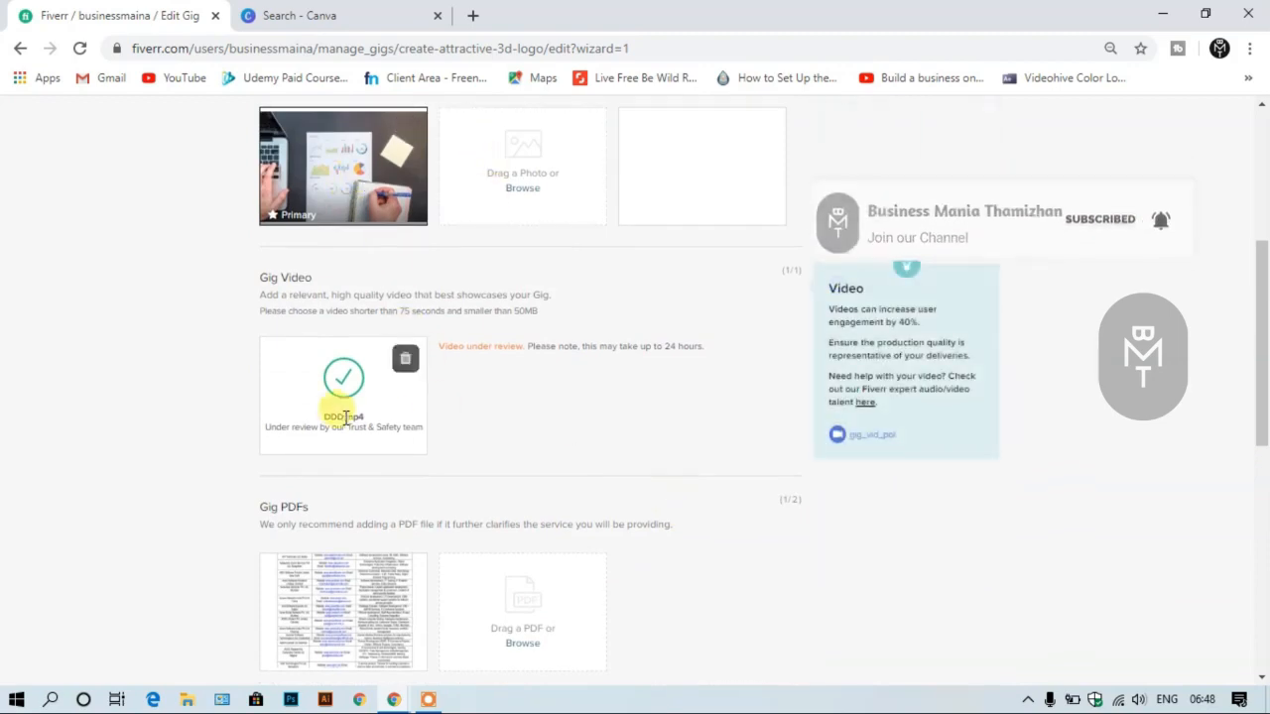
pyautogui.scroll(-2, 694, 395)
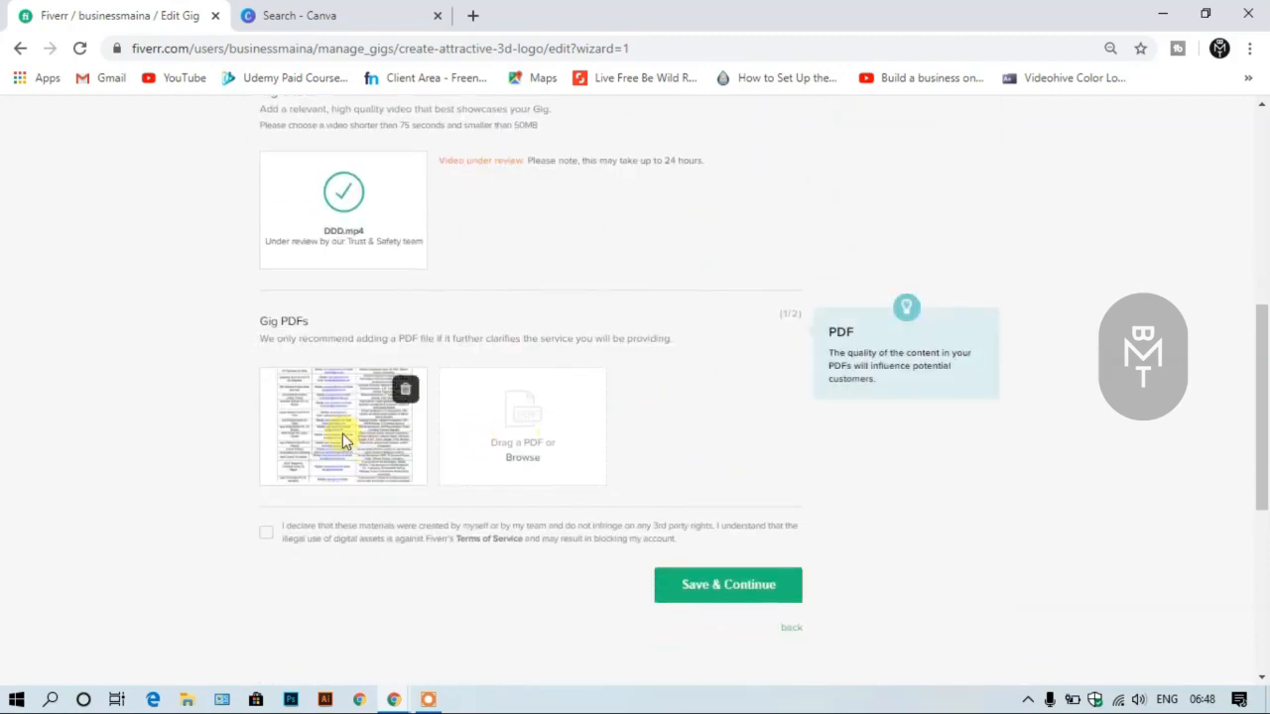
pyautogui.scroll(1, 474, 483)
pyautogui.scroll(1, 476, 474)
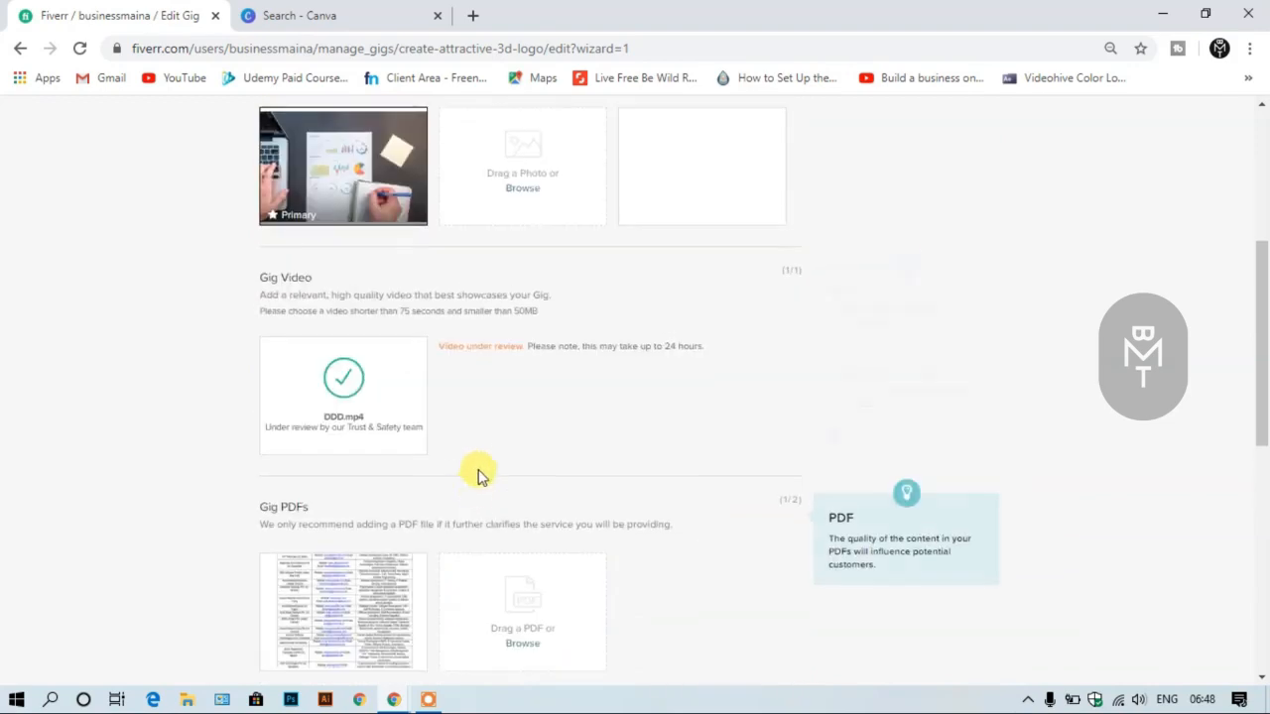
pyautogui.scroll(1, 480, 473)
pyautogui.moveTo(421, 287)
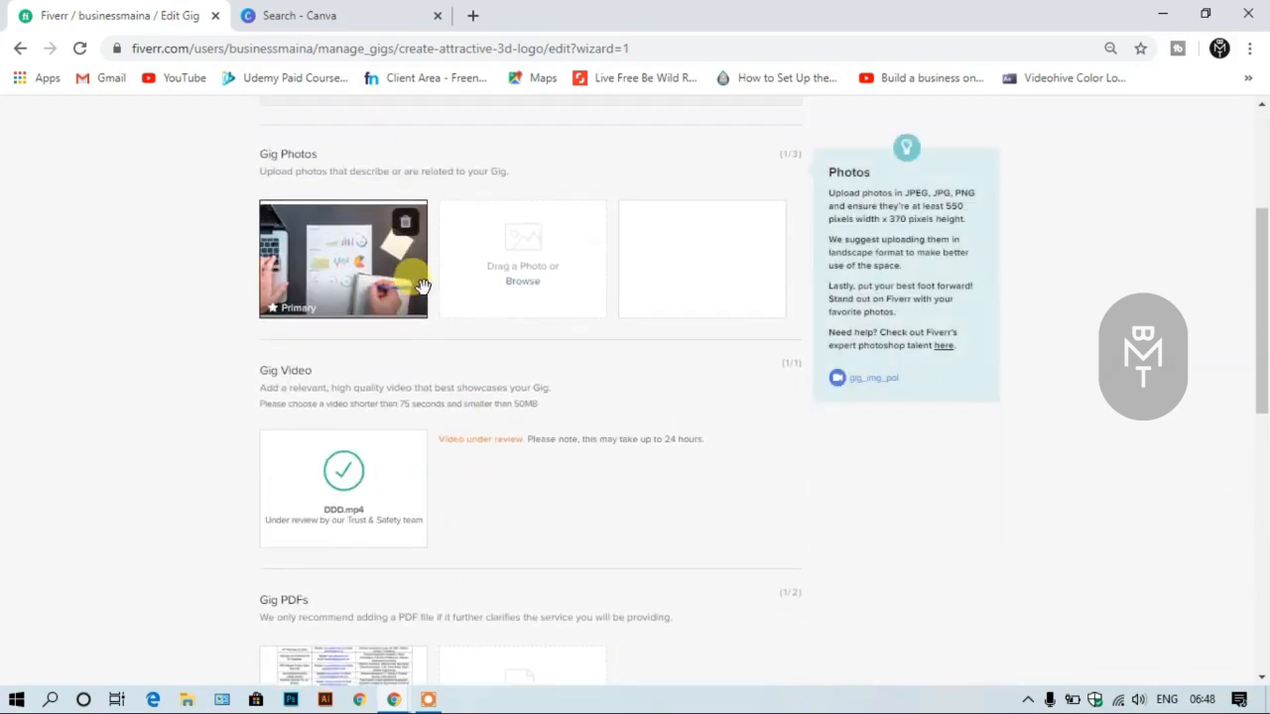
pyautogui.scroll(-2, 420, 285)
pyautogui.scroll(2, 664, 471)
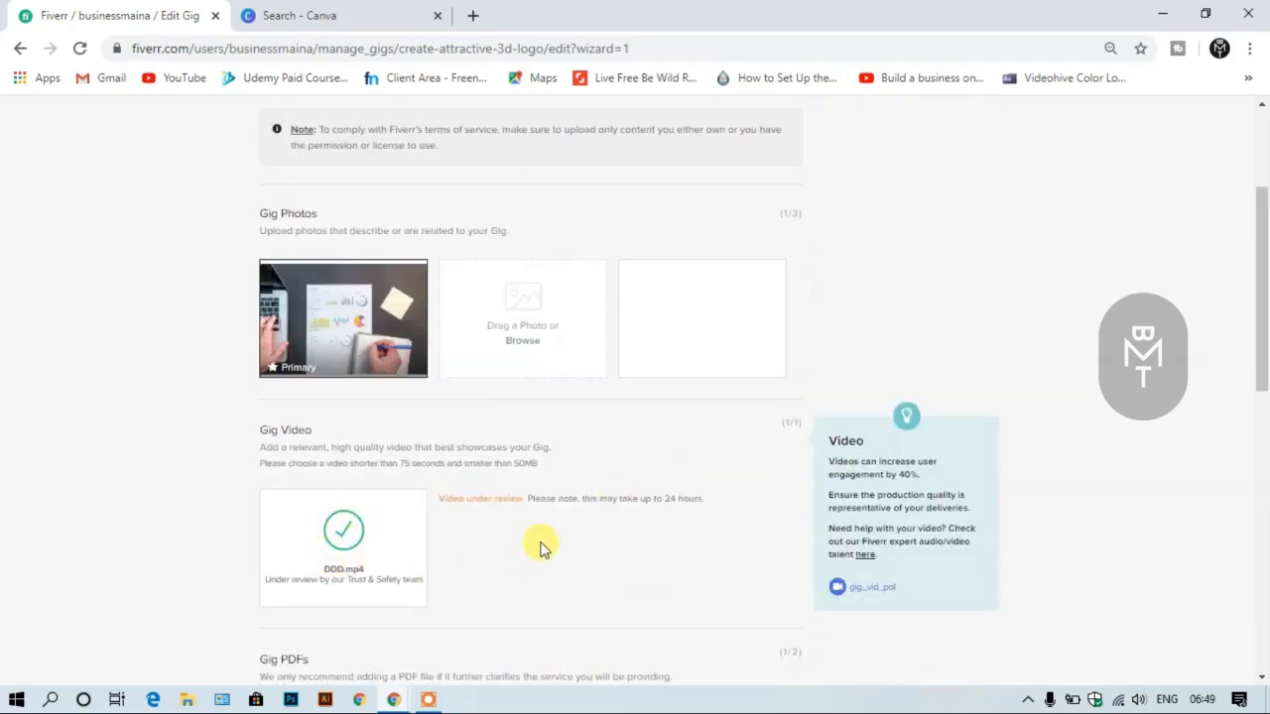
pyautogui.scroll(-4, 487, 491)
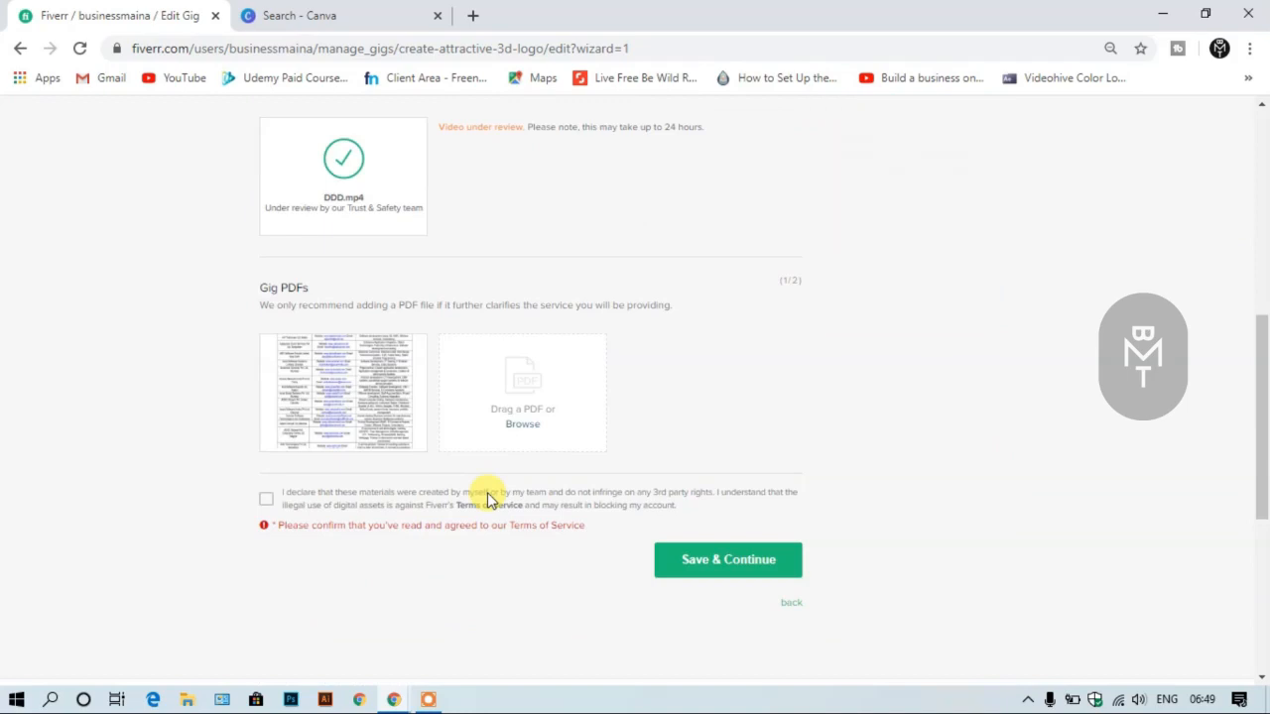
pyautogui.scroll(4, 487, 495)
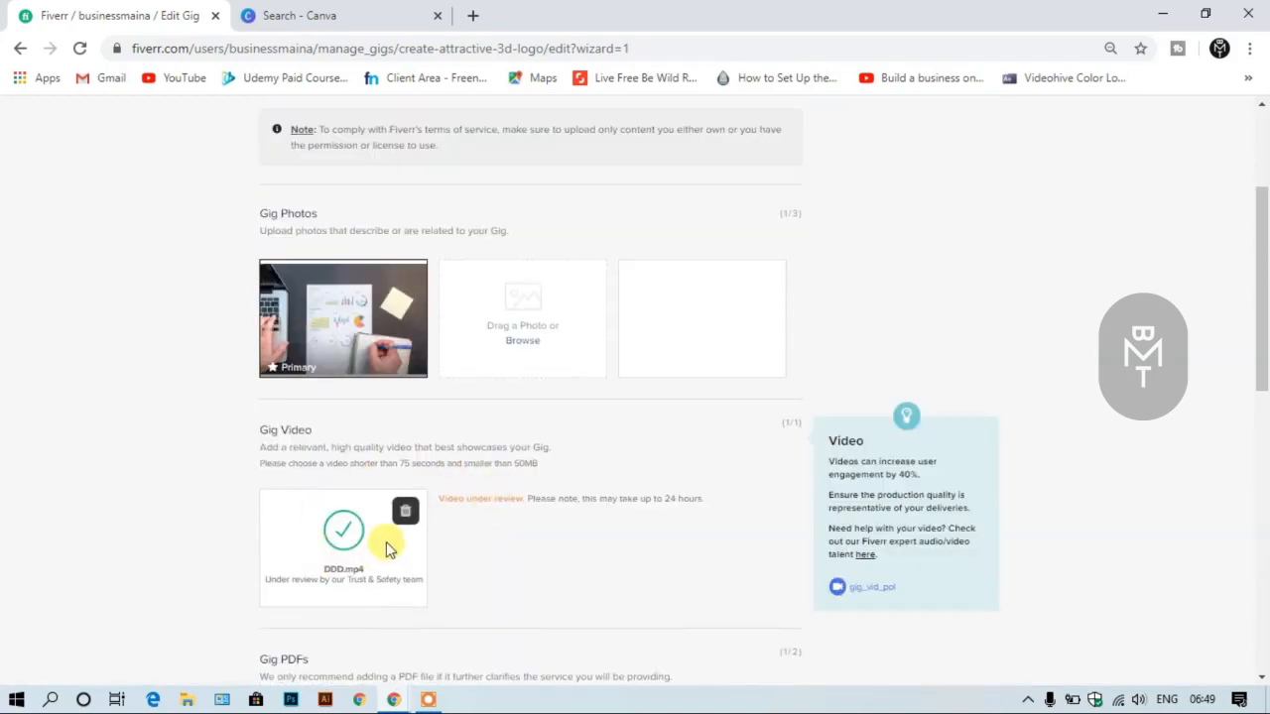
pyautogui.scroll(-2, 387, 548)
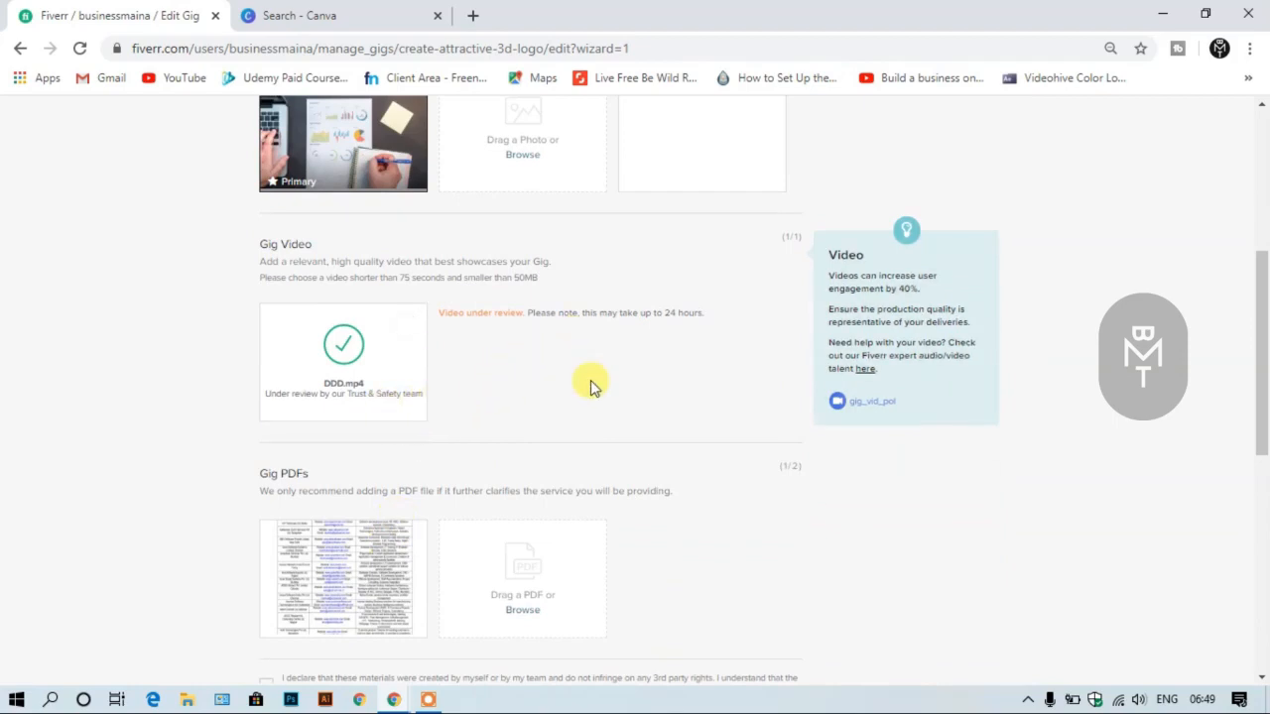
# - Accept the declaration of ownership for the gallery materials, save the gallery and publish the gig
pyautogui.scroll(-2, 590, 382)
pyautogui.click(264, 499)
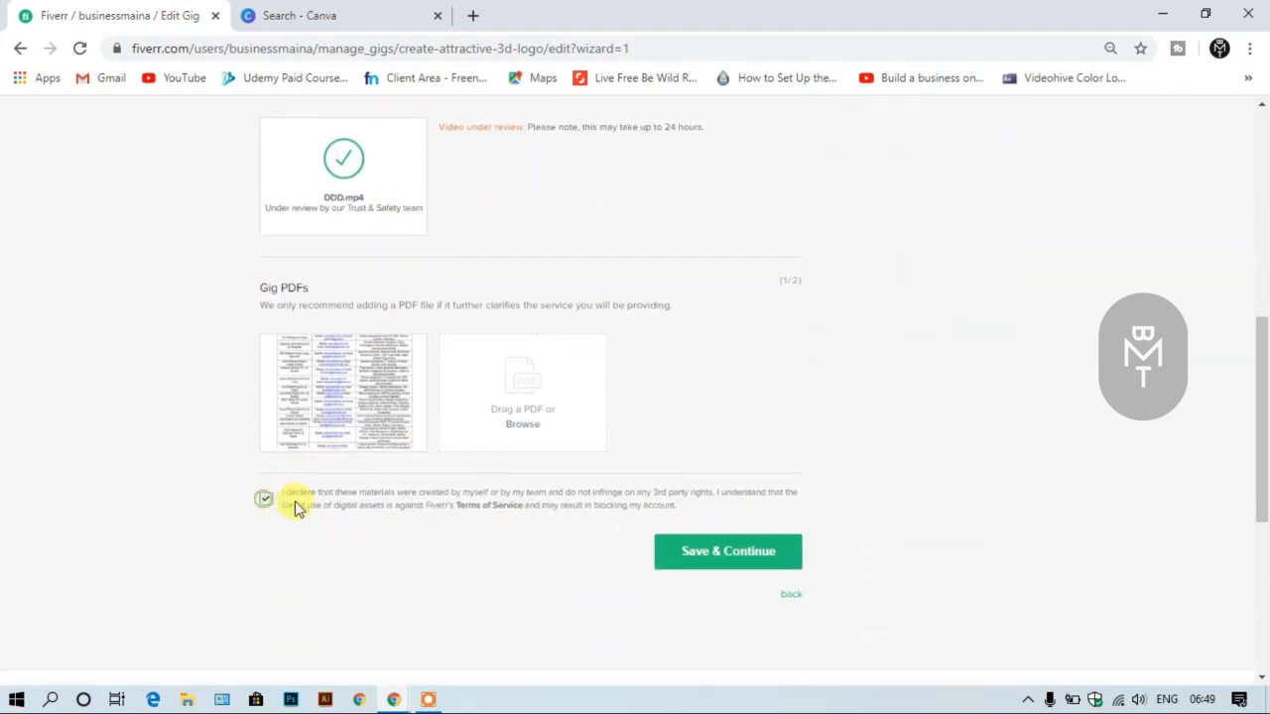
pyautogui.click(703, 550)
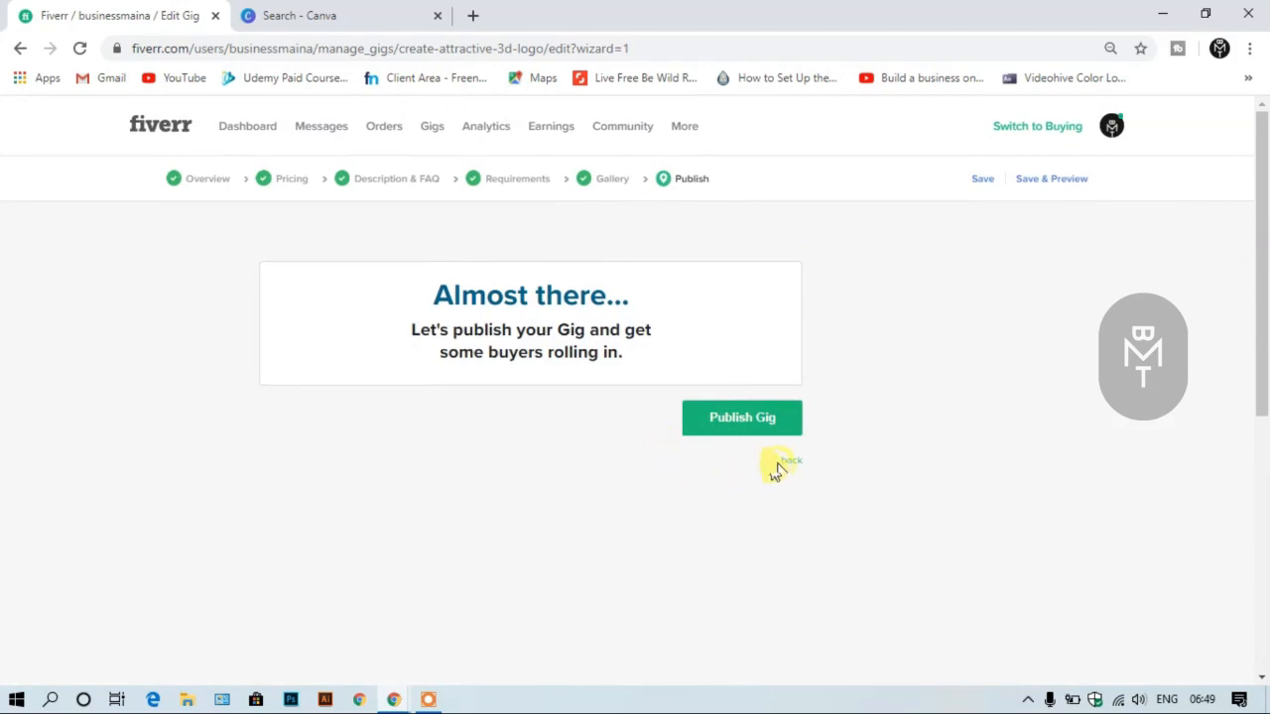
pyautogui.click(773, 428)
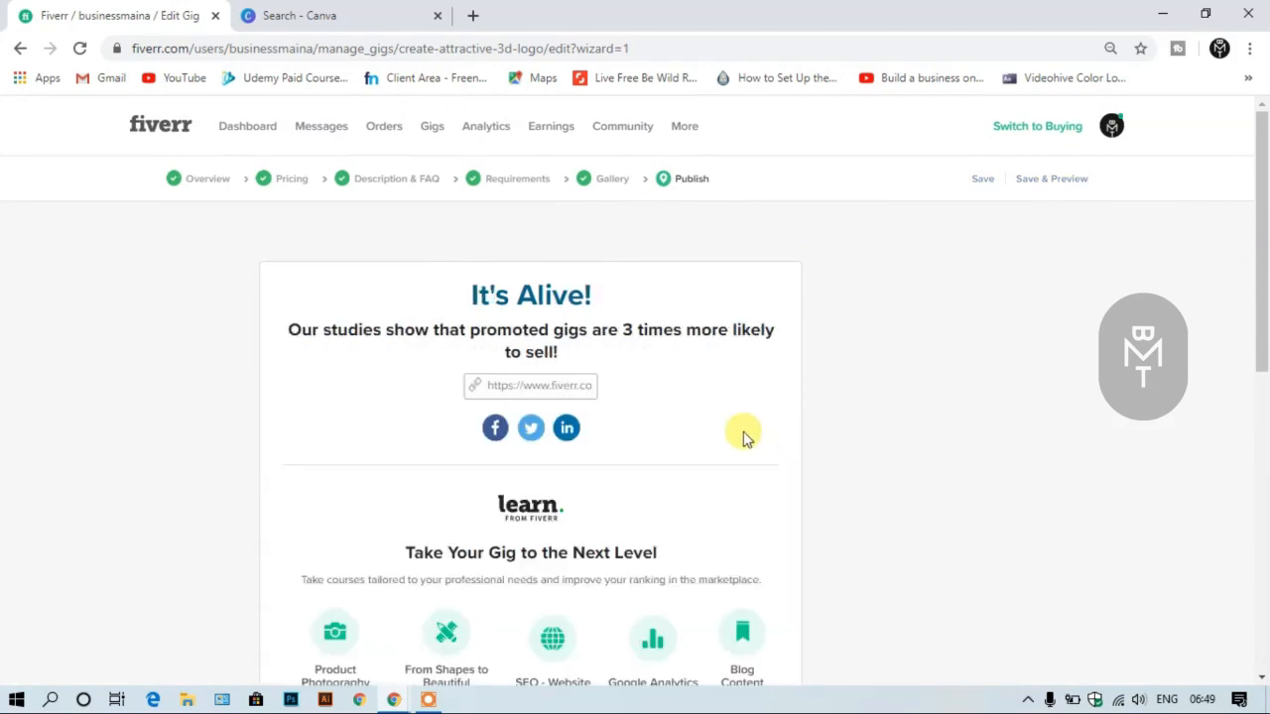
# - Look over the publish page, and check the "create attractive 3d logo" gig and its statistics in the active gigs list
pyautogui.scroll(-1, 739, 435)
pyautogui.scroll(1, 732, 431)
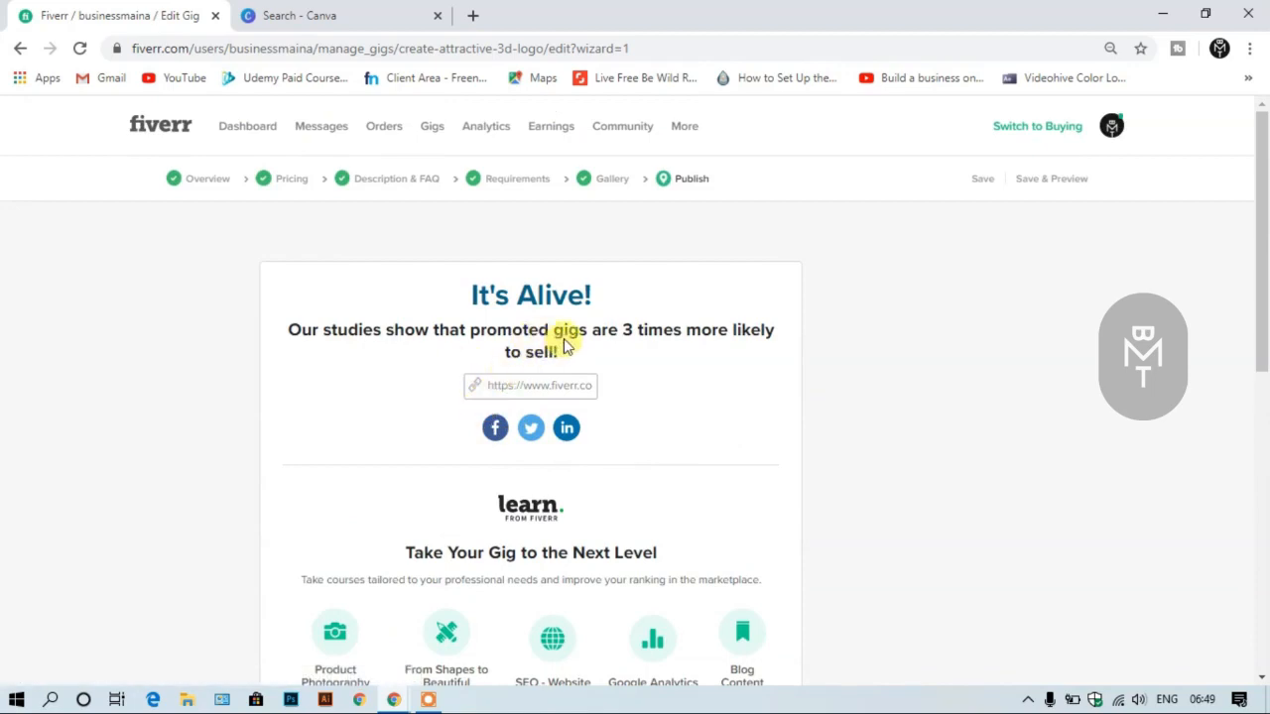
pyautogui.click(427, 130)
pyautogui.scroll(-1, 445, 273)
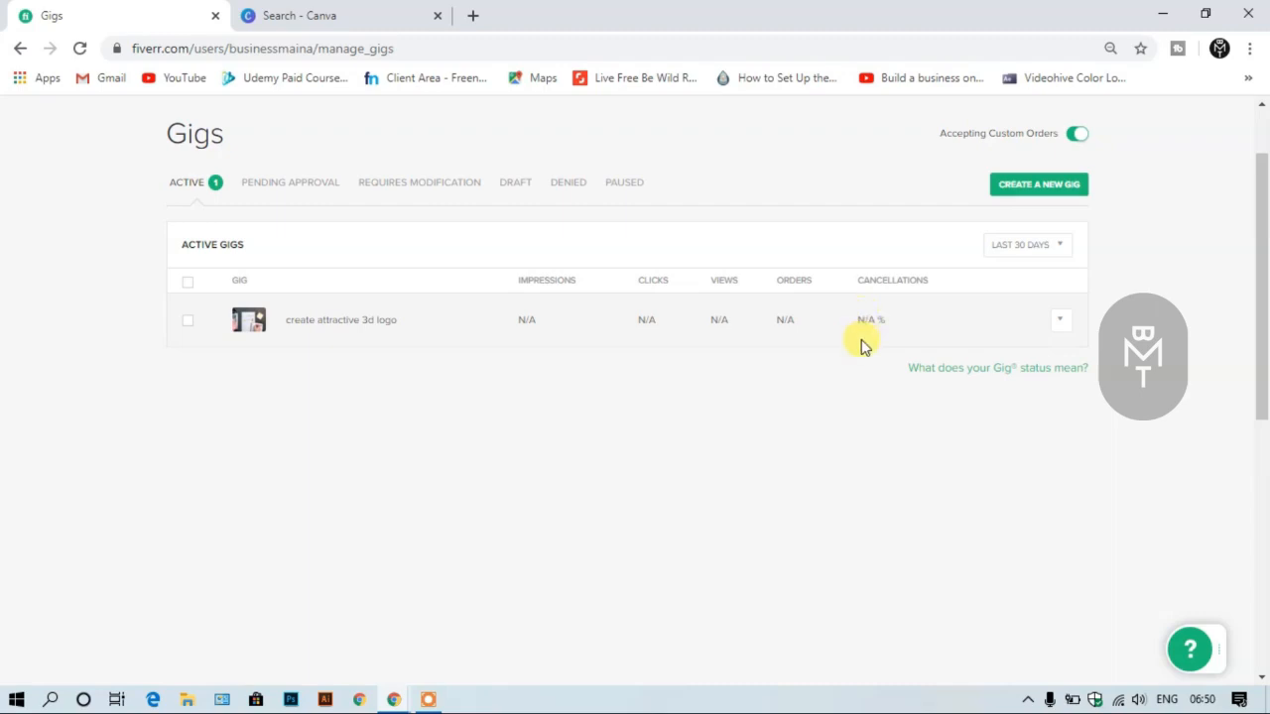
pyautogui.scroll(1, 847, 362)
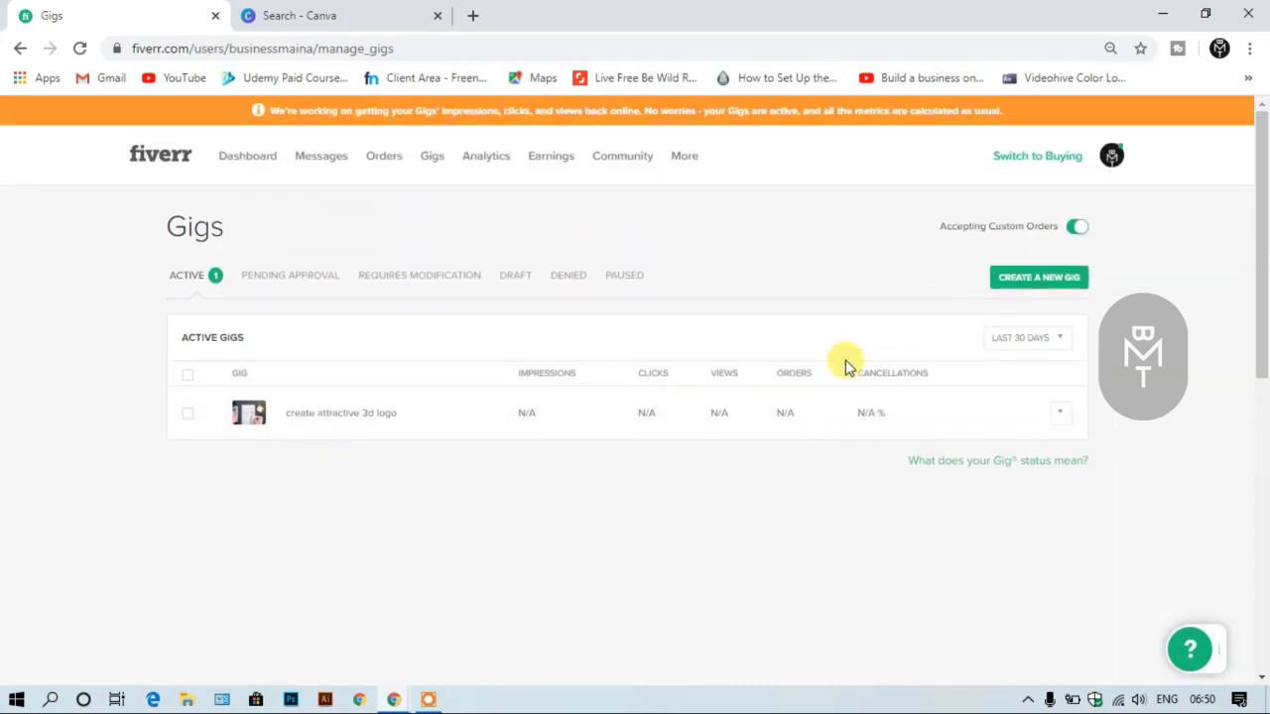